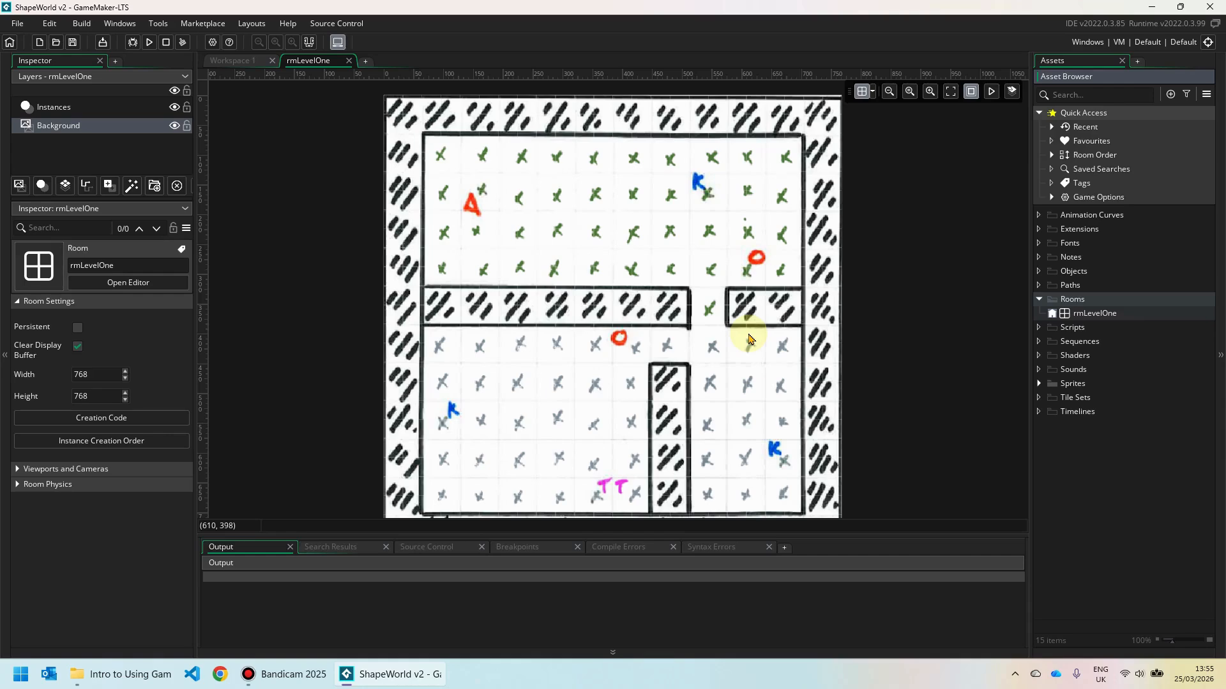
# Expand the Sprites group in the Asset Browser to show sprLevelOneBg.
pyautogui.click(1038, 383)
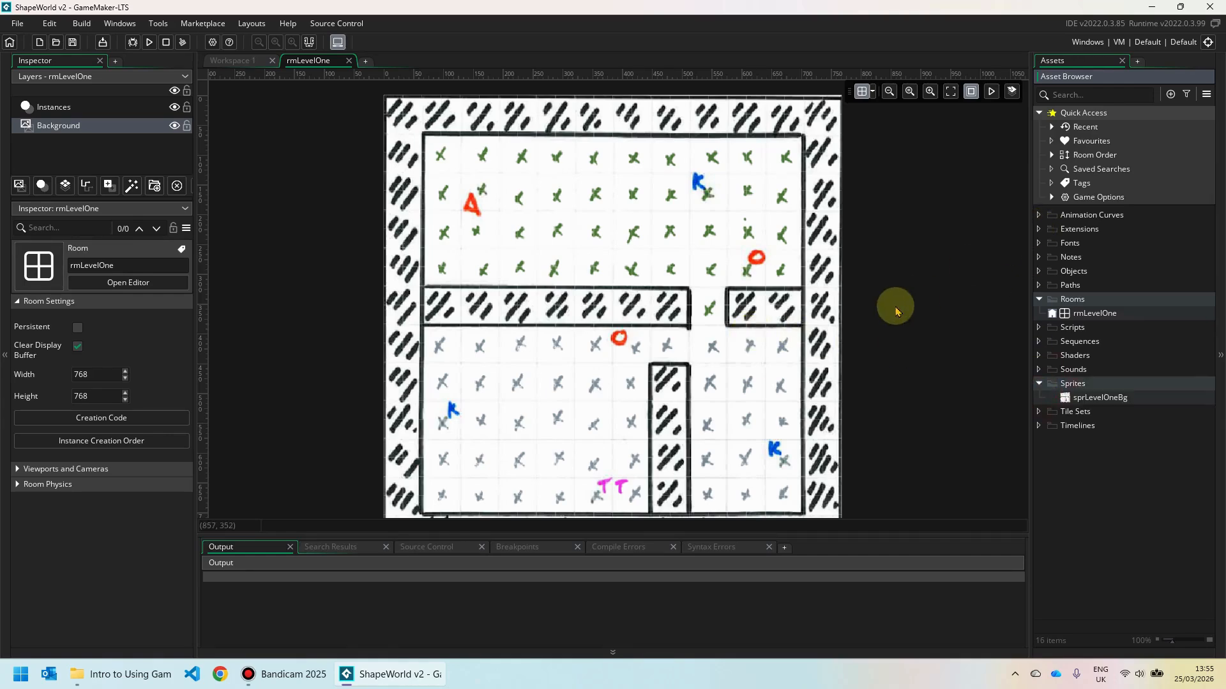
# Add a new 64×64 sprite under Sprites and name it sprPlayer in the sprite editor.
pyautogui.rightClick(1078, 385)
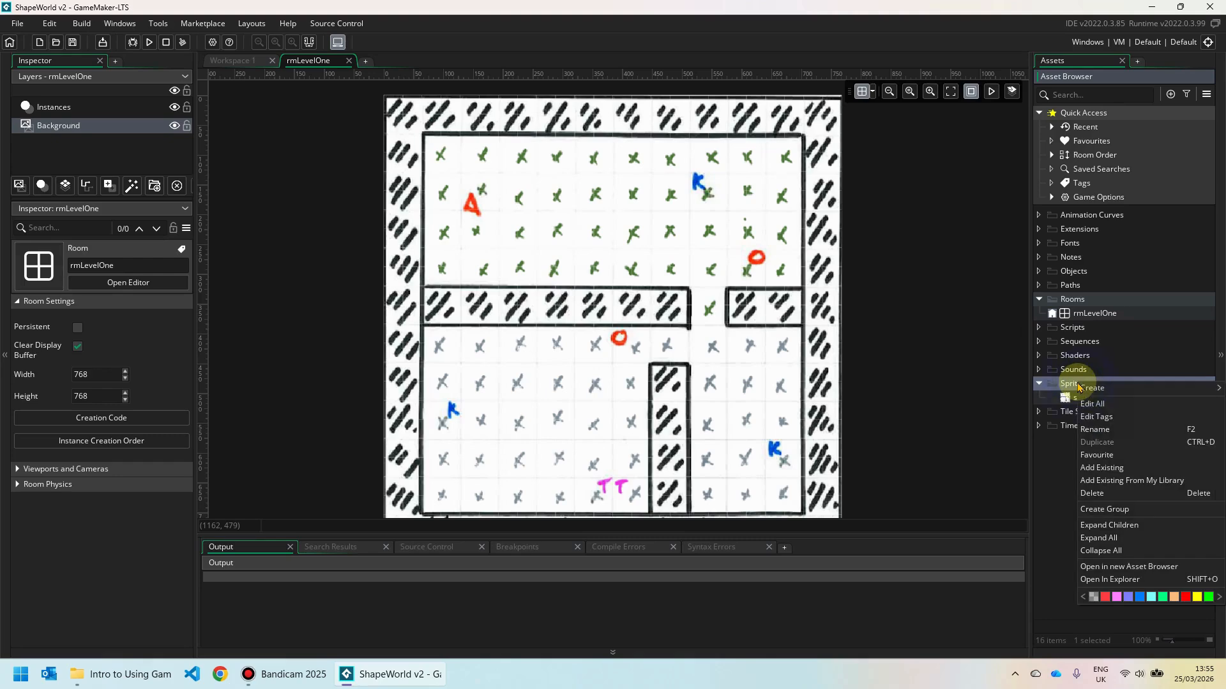
pyautogui.moveTo(1093, 391)
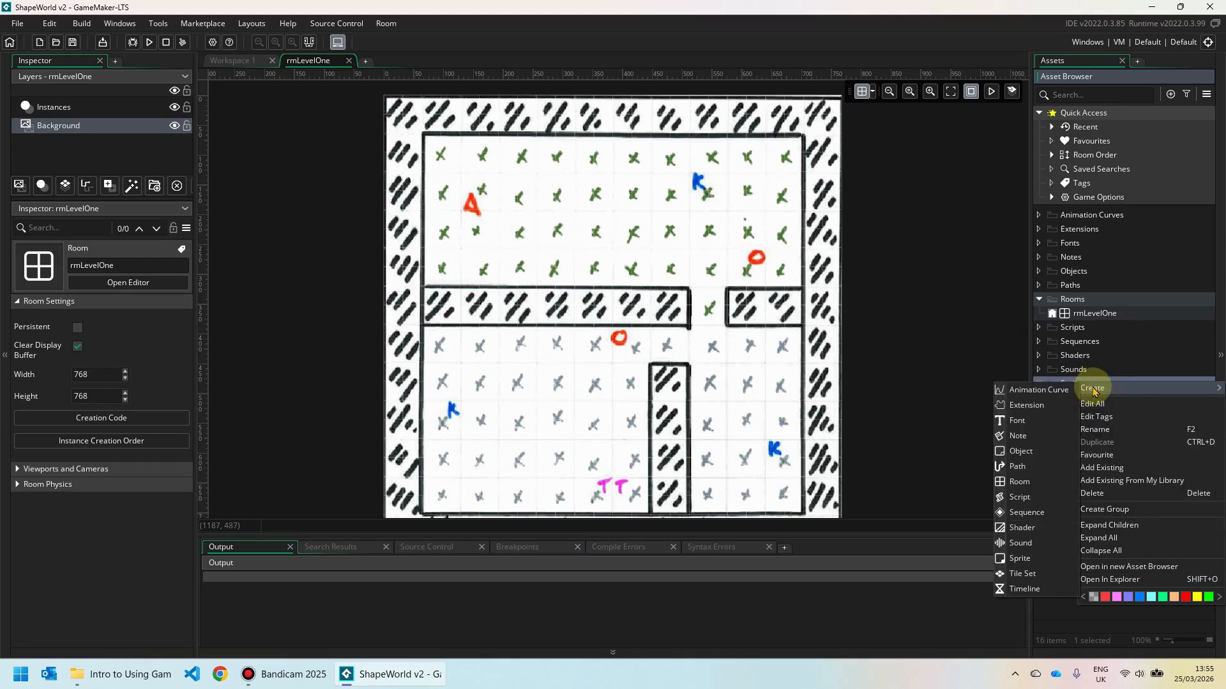
pyautogui.click(1033, 557)
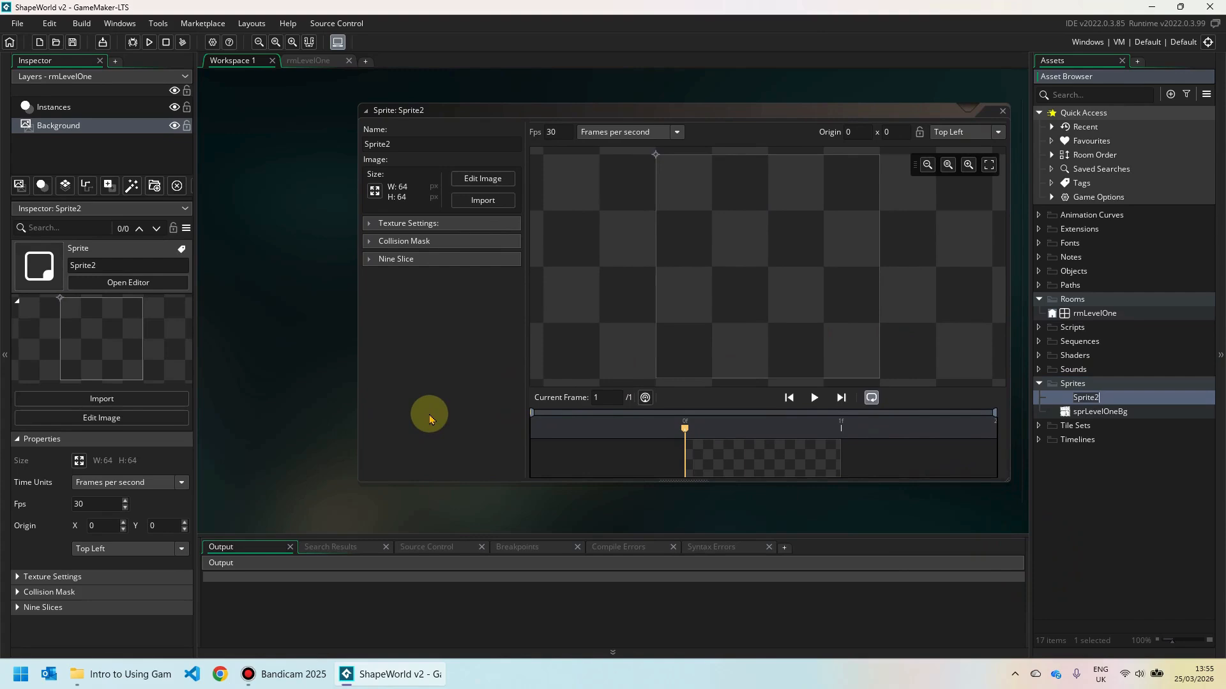
pyautogui.moveTo(726, 110); pyautogui.dragTo(684, 113)
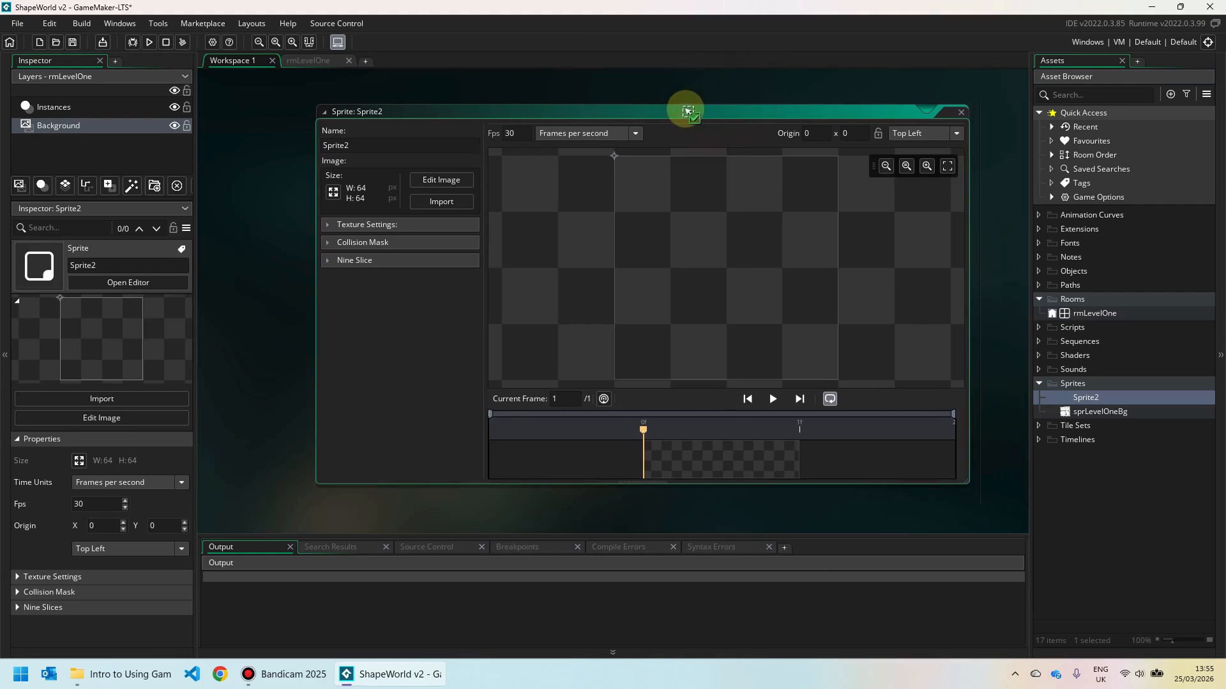
pyautogui.click(359, 146)
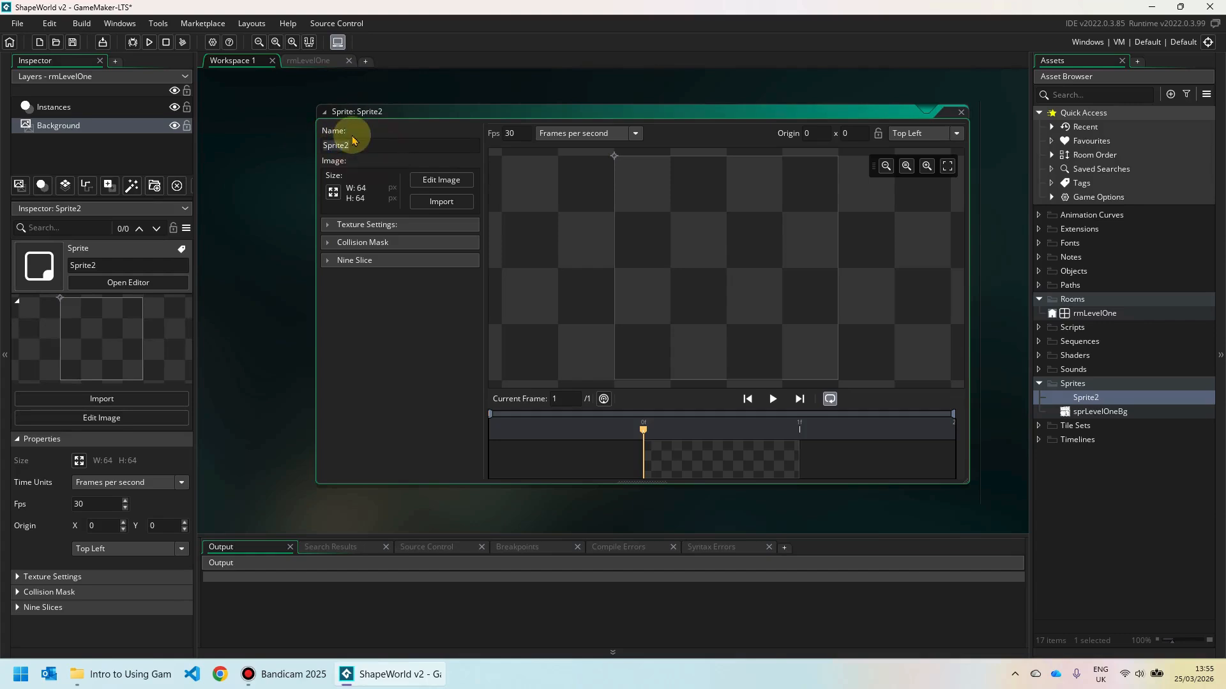
pyautogui.write('sprPlayer')
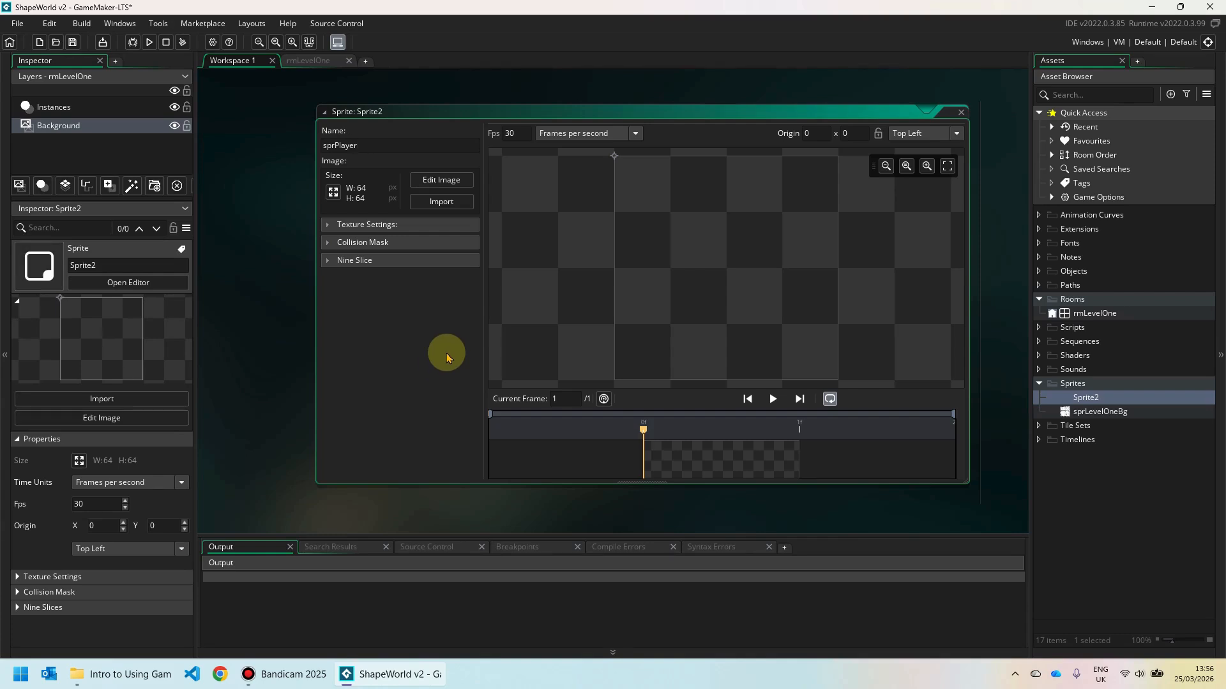
# Draw a blue triangle outline with a size-7 brush, then flood-fill its inside blue.
pyautogui.click(445, 180)
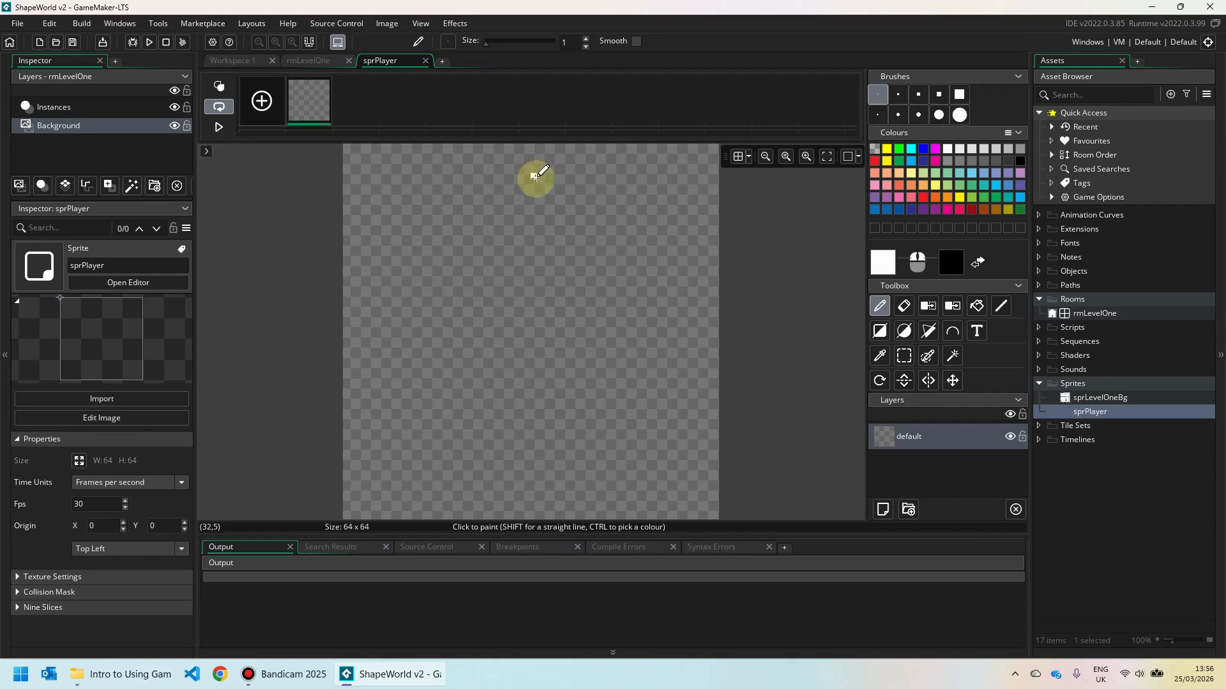
pyautogui.click(627, 235)
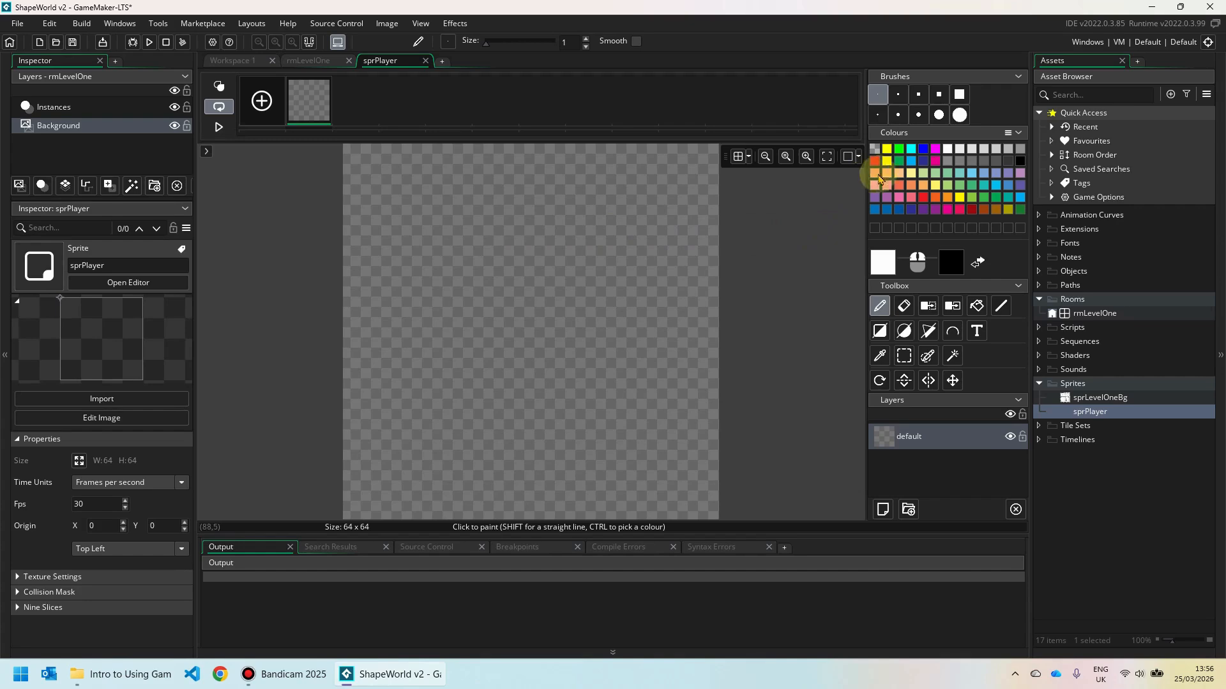
pyautogui.click(935, 150)
pyautogui.click(924, 150)
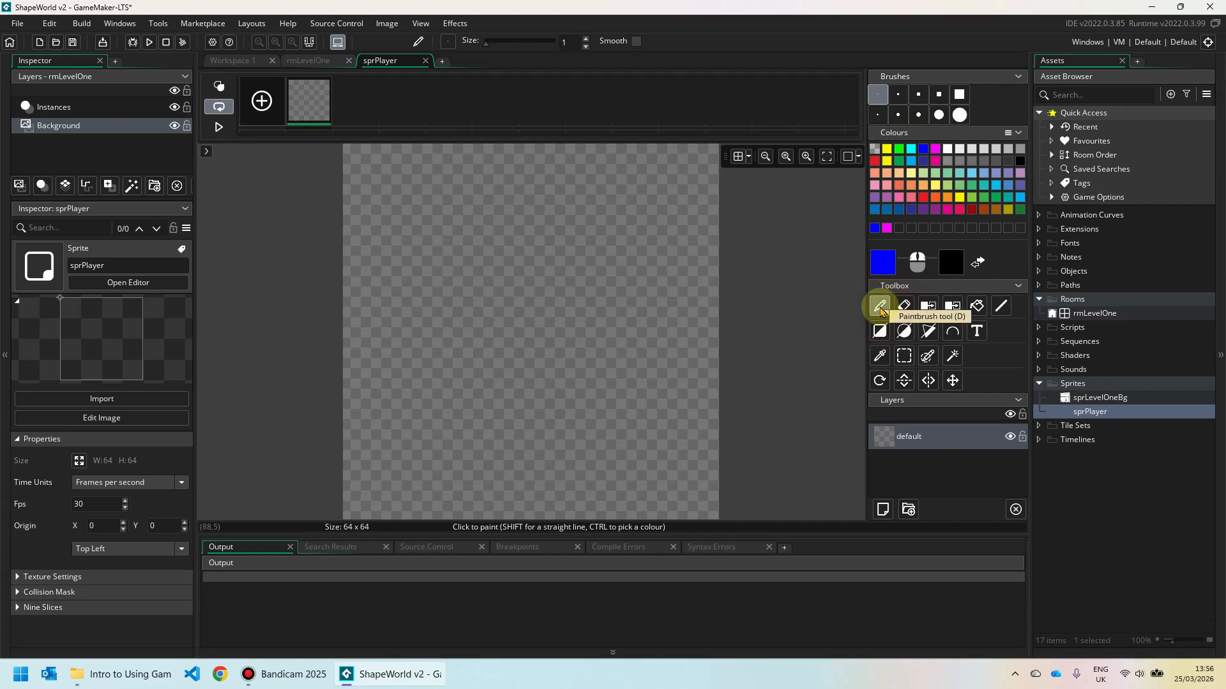
pyautogui.click(919, 117)
pyautogui.click(533, 153)
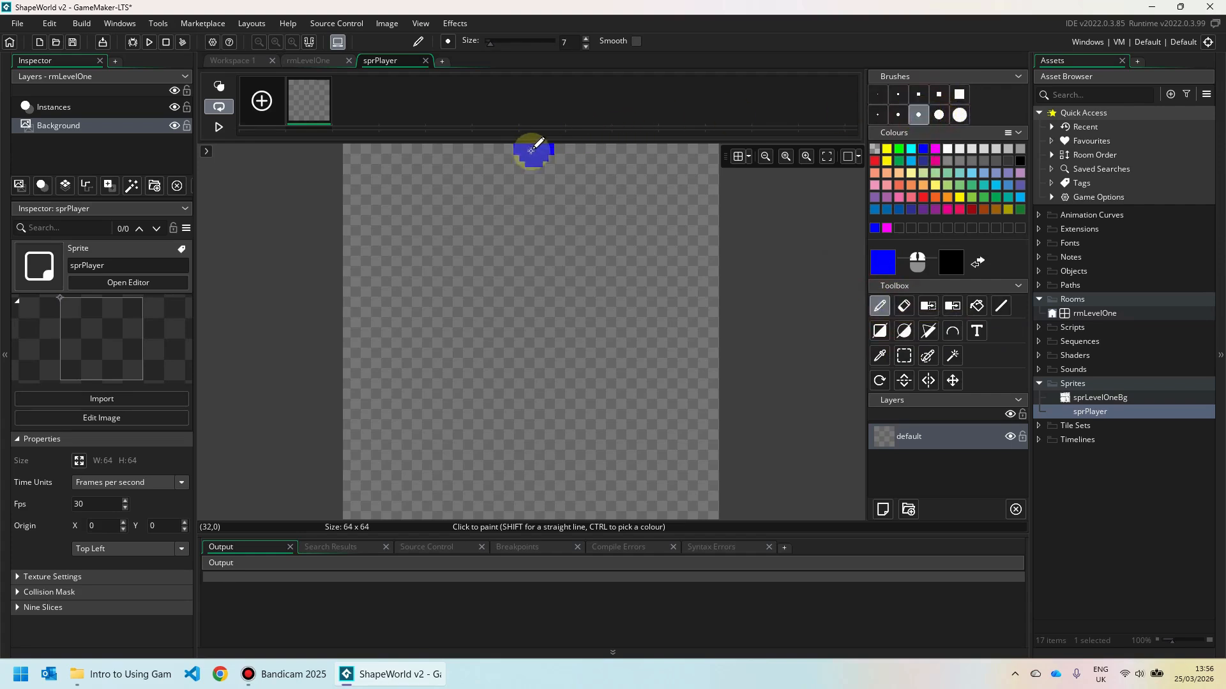
pyautogui.moveTo(533, 153)
pyautogui.mouseDown()
pyautogui.moveTo(350, 511)
pyautogui.moveTo(706, 506)
pyautogui.moveTo(543, 148)
pyautogui.mouseUp()
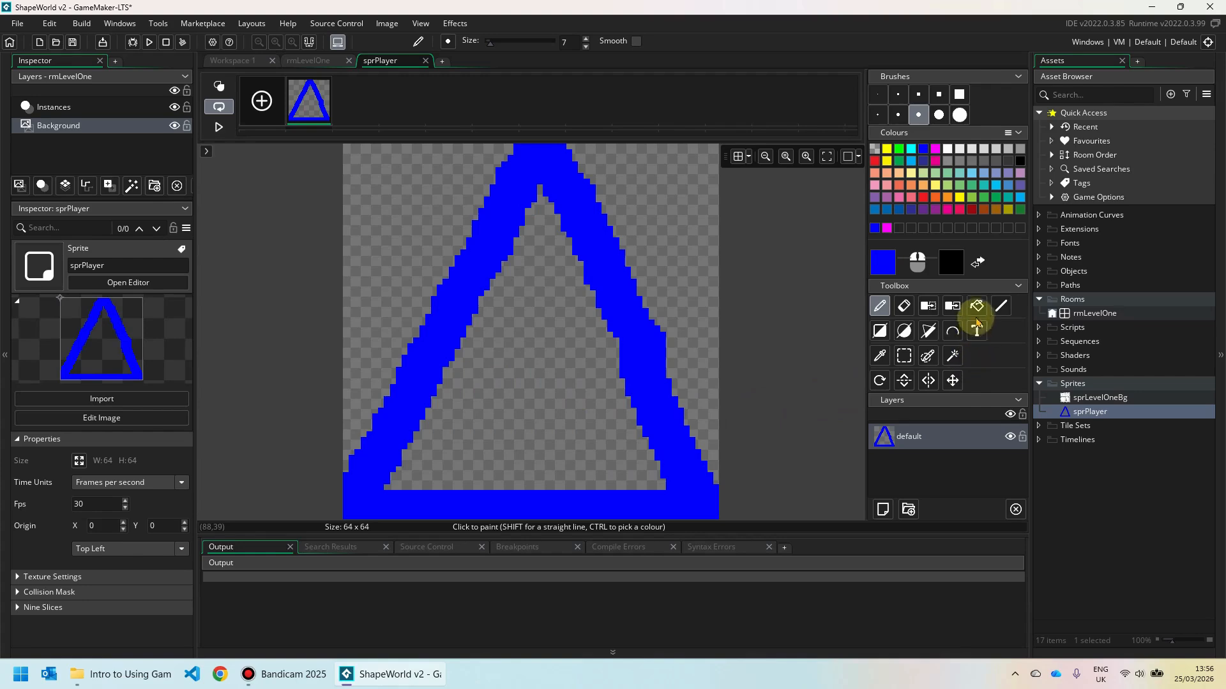
pyautogui.click(977, 307)
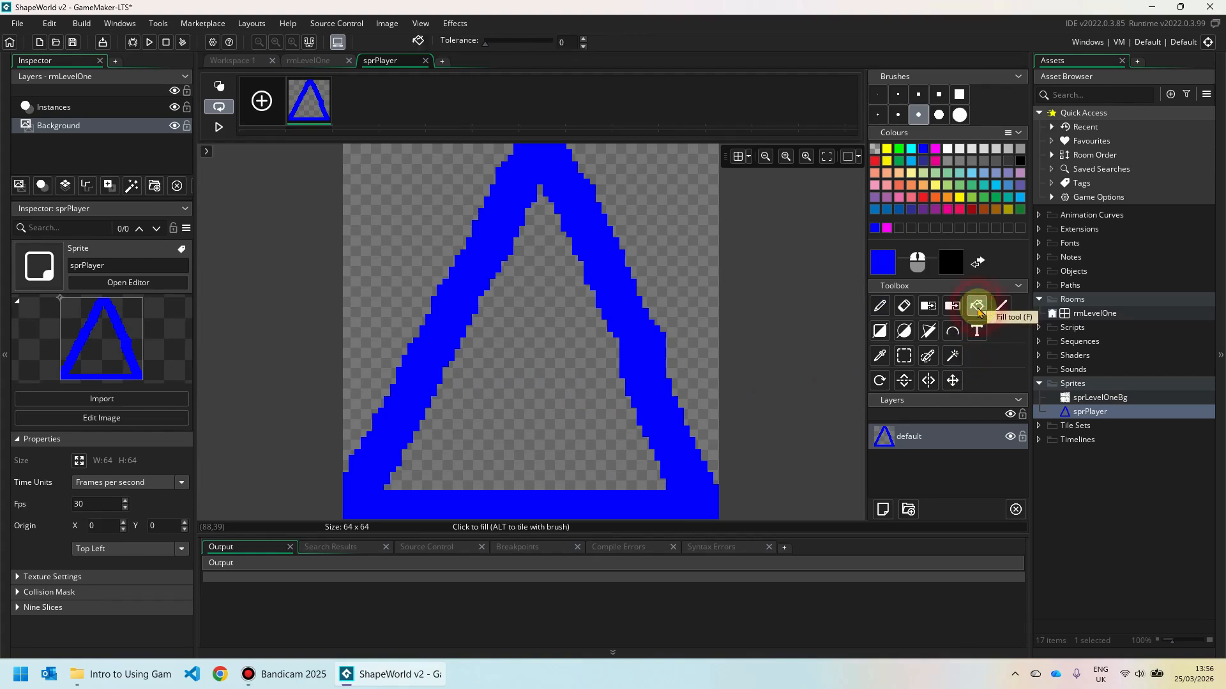
pyautogui.click(538, 349)
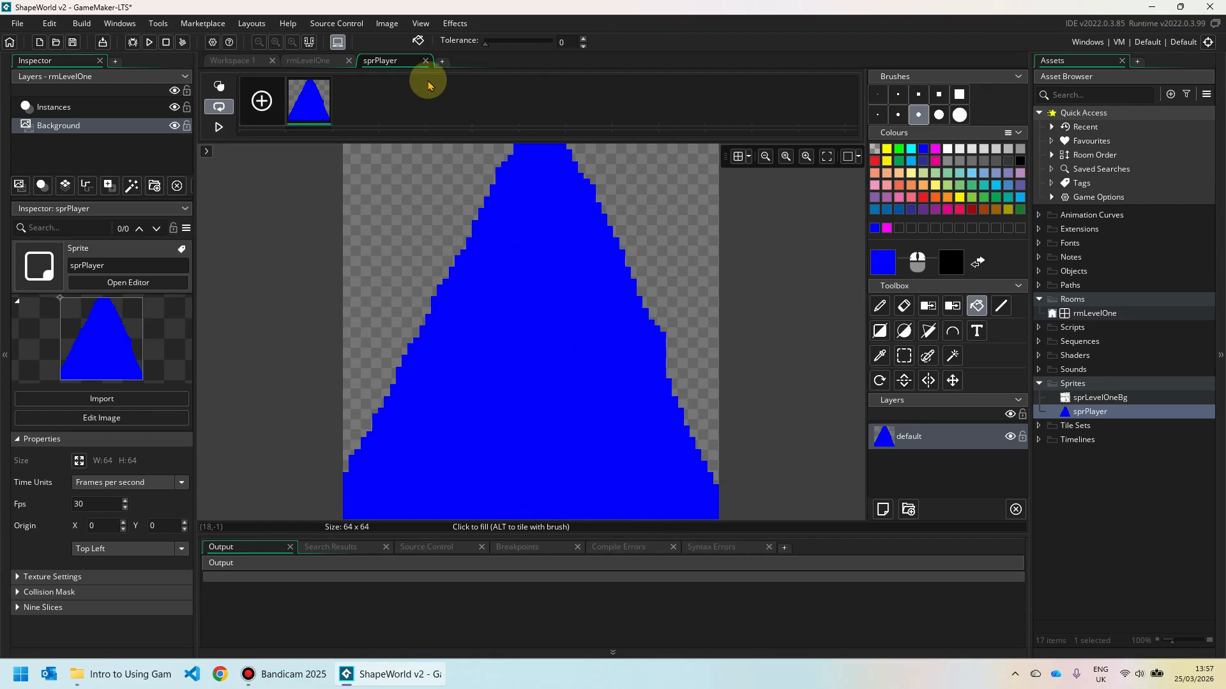
# Close the sprPlayer image editor tab and then the sprite editor window.
pyautogui.click(425, 61)
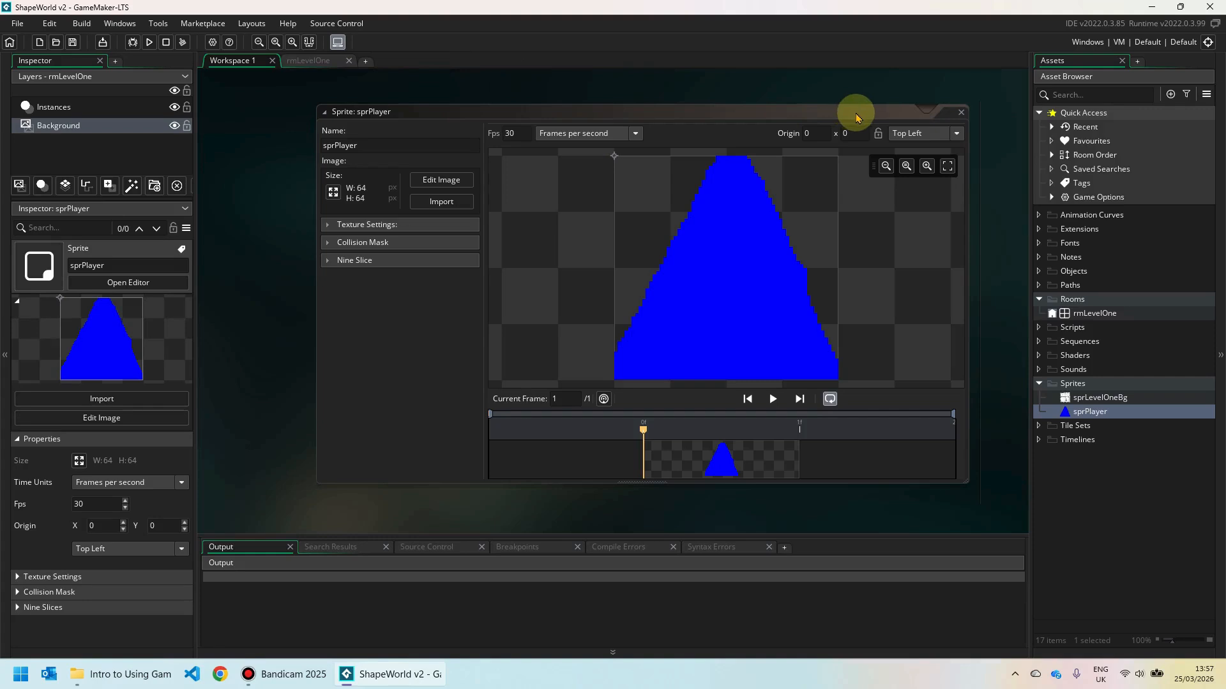
pyautogui.click(961, 114)
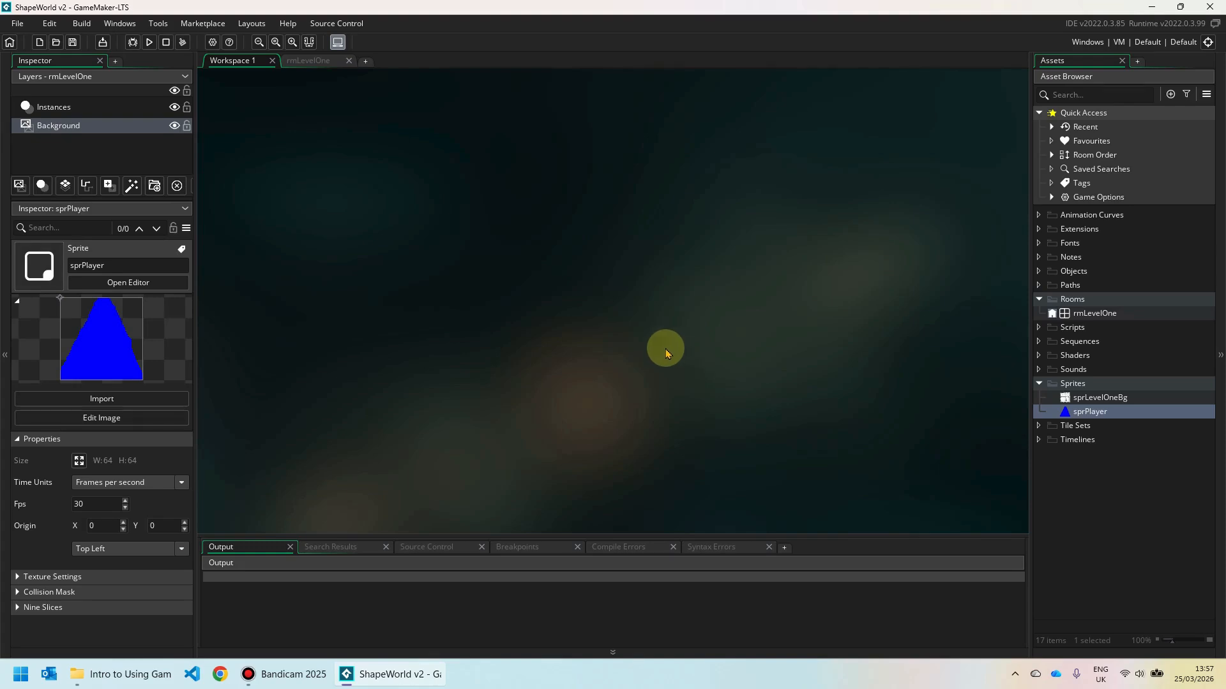
# Create a new object under Objects and name it objPlayer.
pyautogui.rightClick(1077, 274)
pyautogui.moveTo(1090, 276)
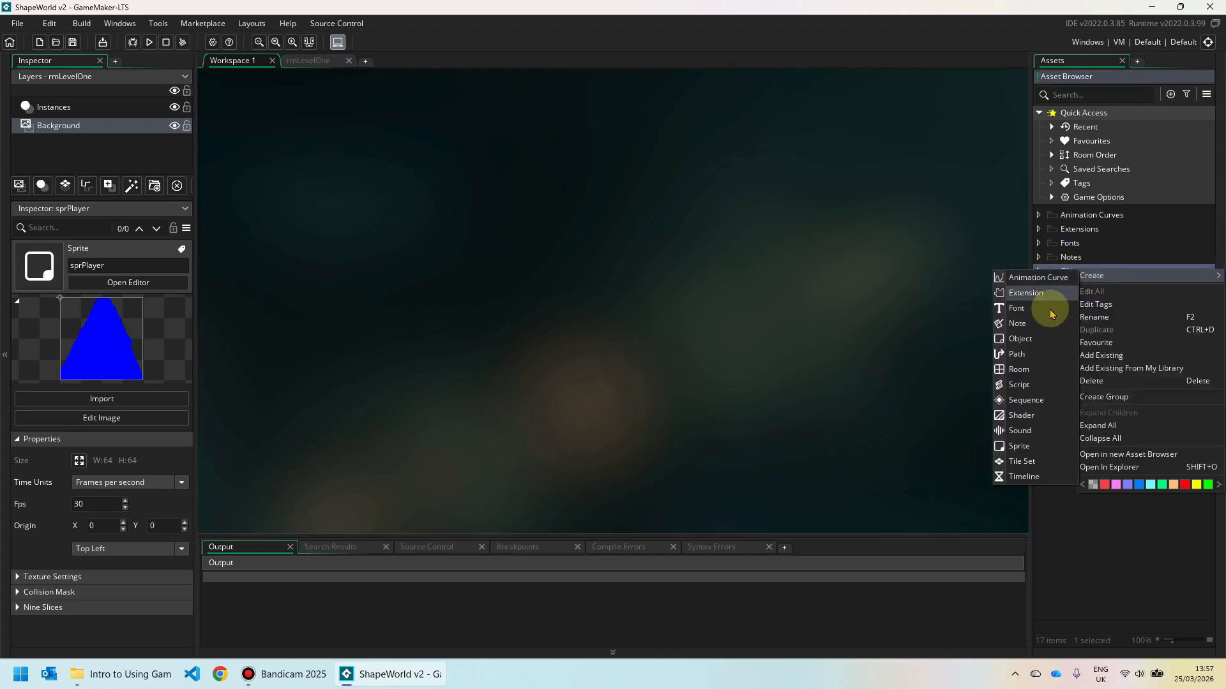
pyautogui.click(1025, 338)
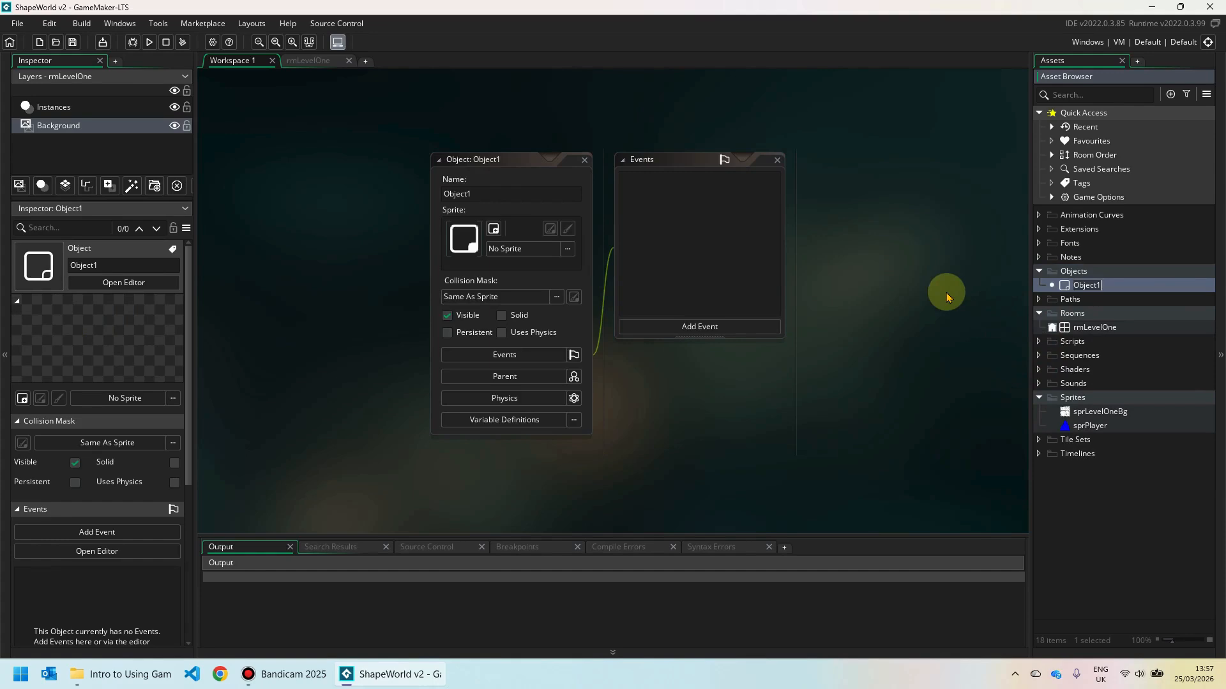
pyautogui.moveTo(479, 194); pyautogui.dragTo(438, 195)
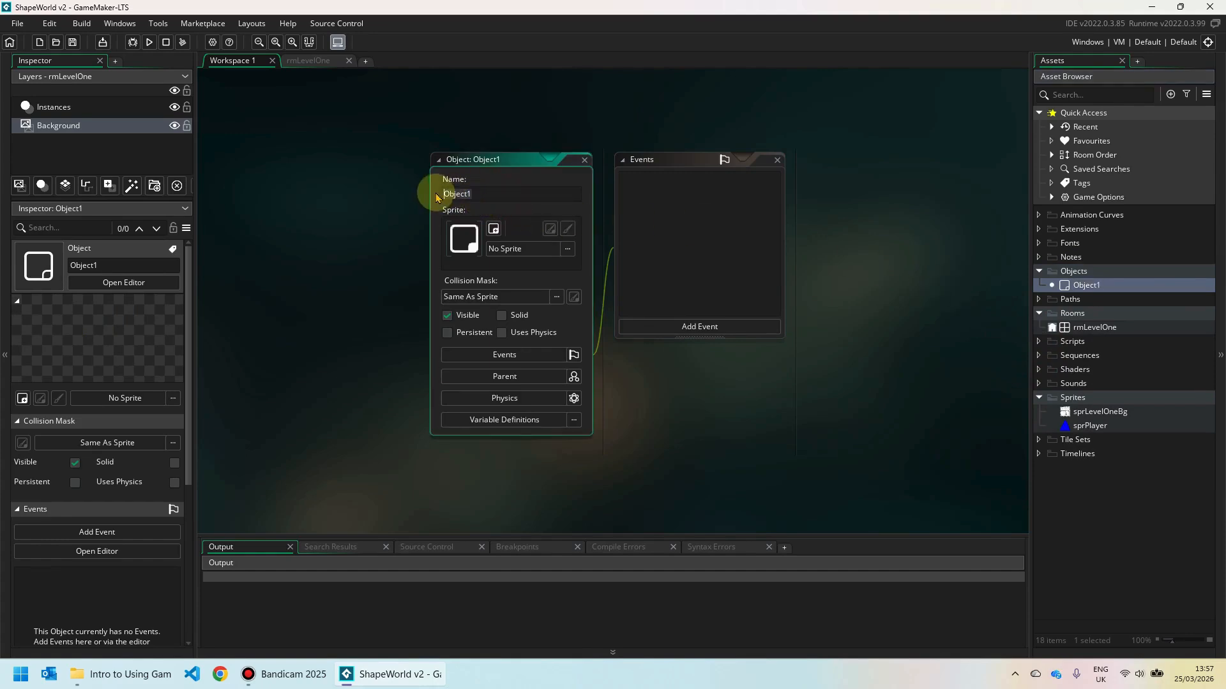
pyautogui.write('obj')
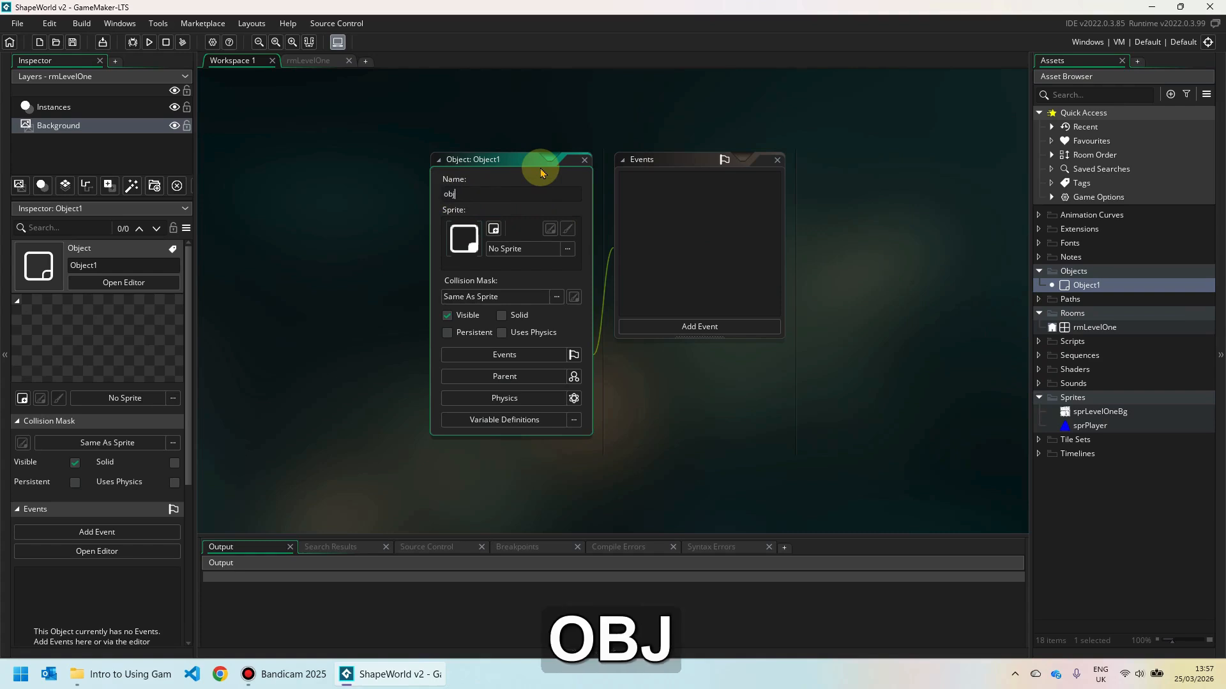
pyautogui.write('Play')
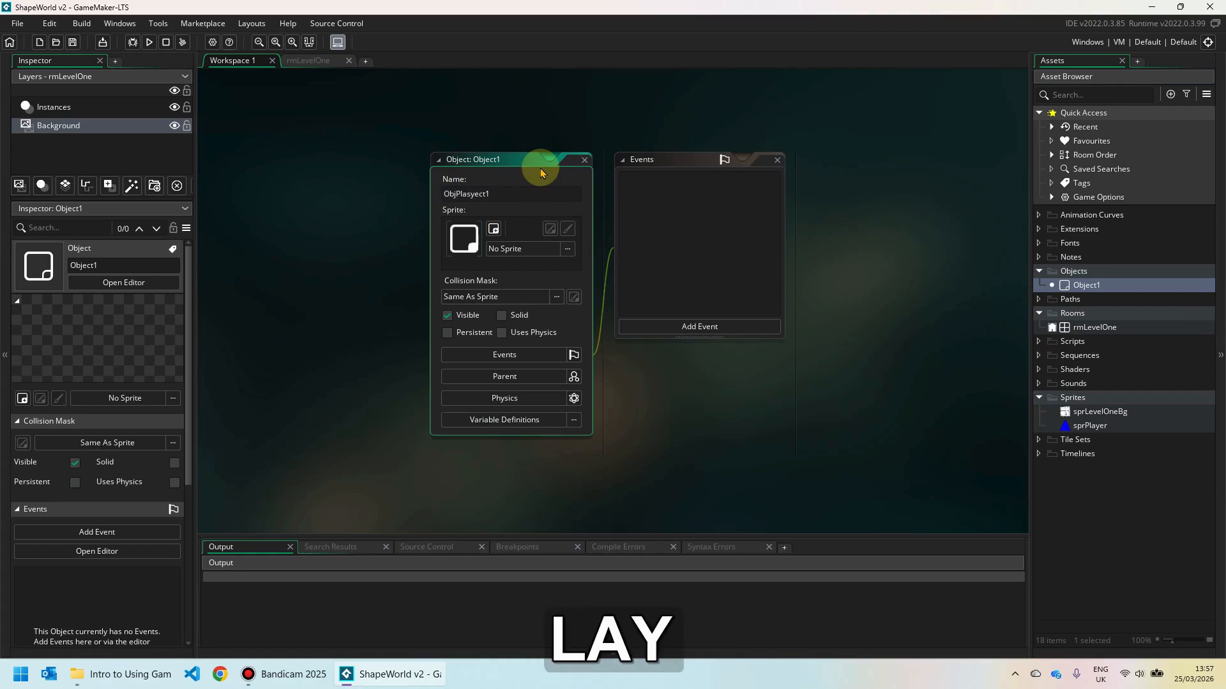
pyautogui.press('BackSpace')
pyautogui.press('Delete')
pyautogui.press('Delete')
pyautogui.press('Delete')
pyautogui.press('Delete')
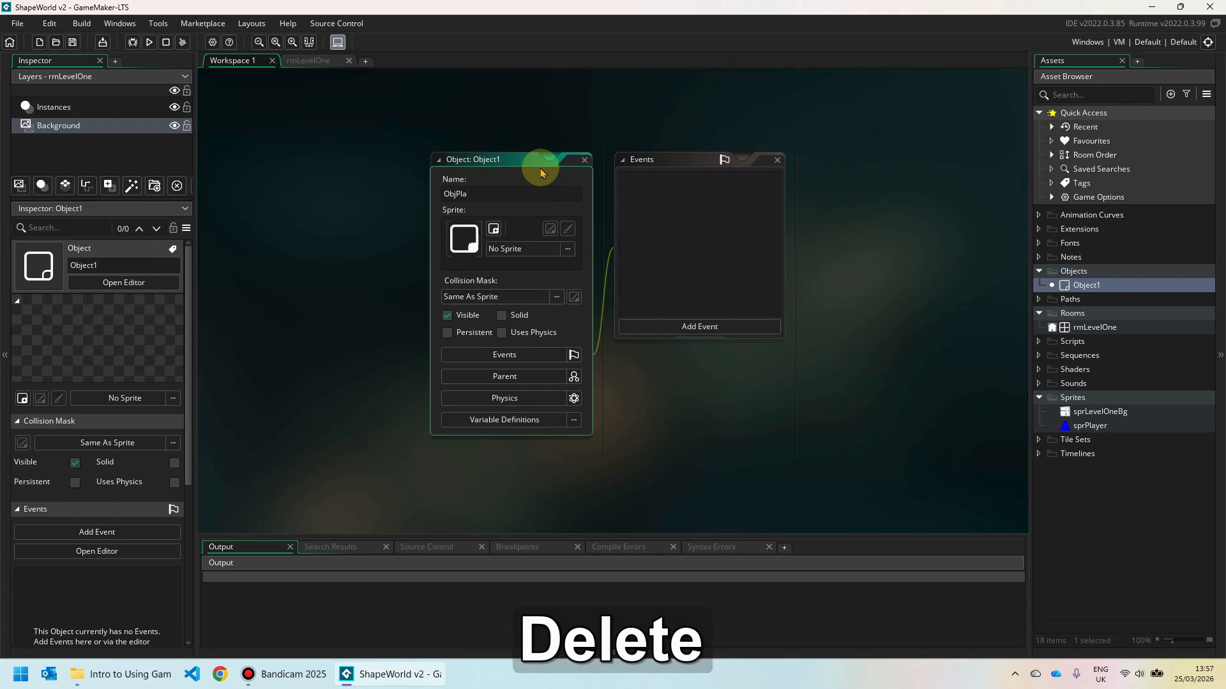
pyautogui.write('yer')
pyautogui.press('Home')
pyautogui.hotkey('shift', 'Right')
pyautogui.write('o')
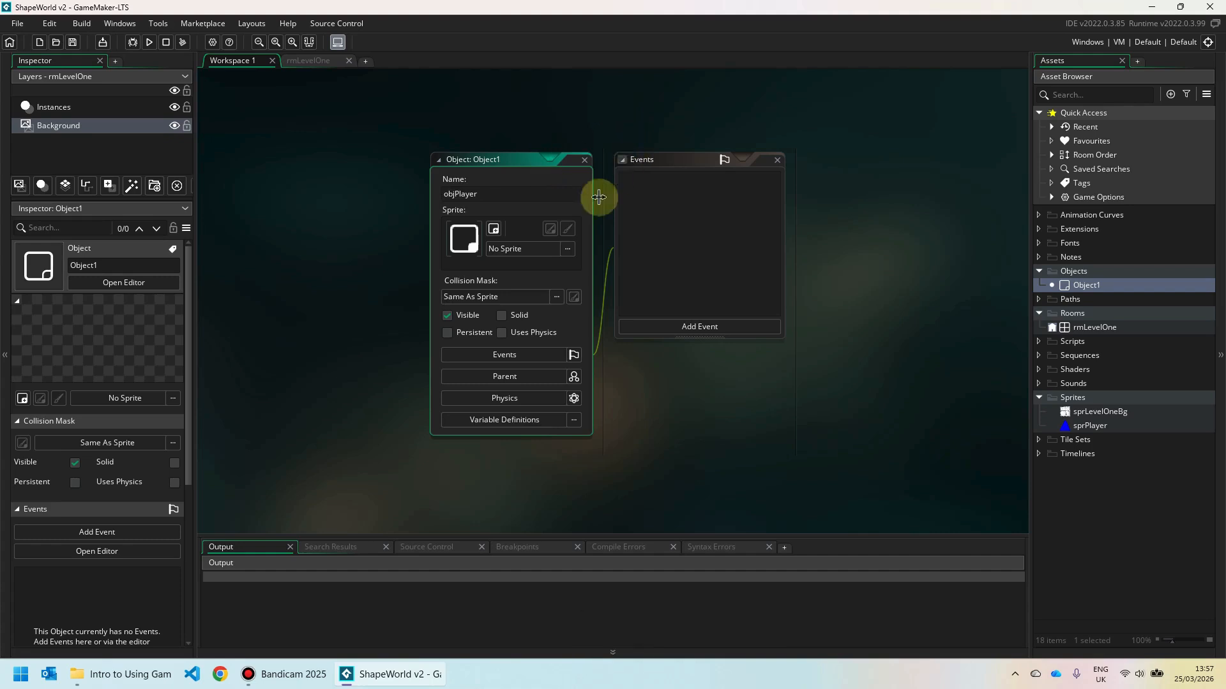
# Assign sprPlayer as objPlayer's sprite.
pyautogui.click(544, 250)
pyautogui.click(744, 284)
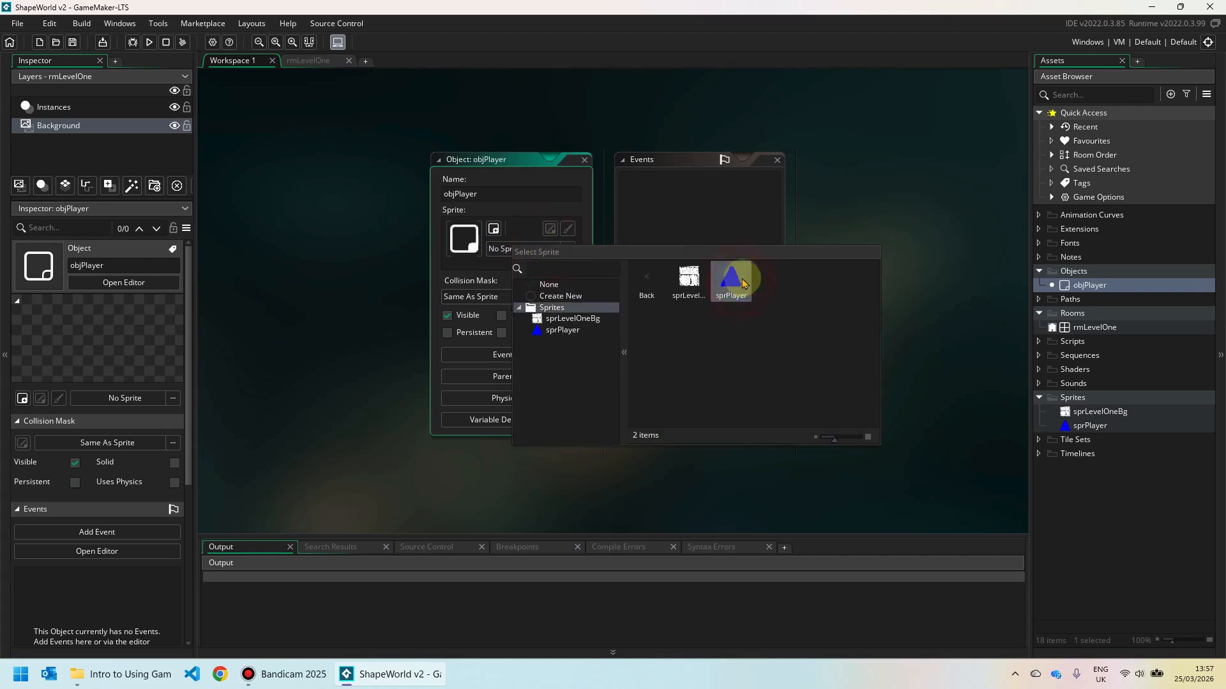
pyautogui.doubleClick(736, 284)
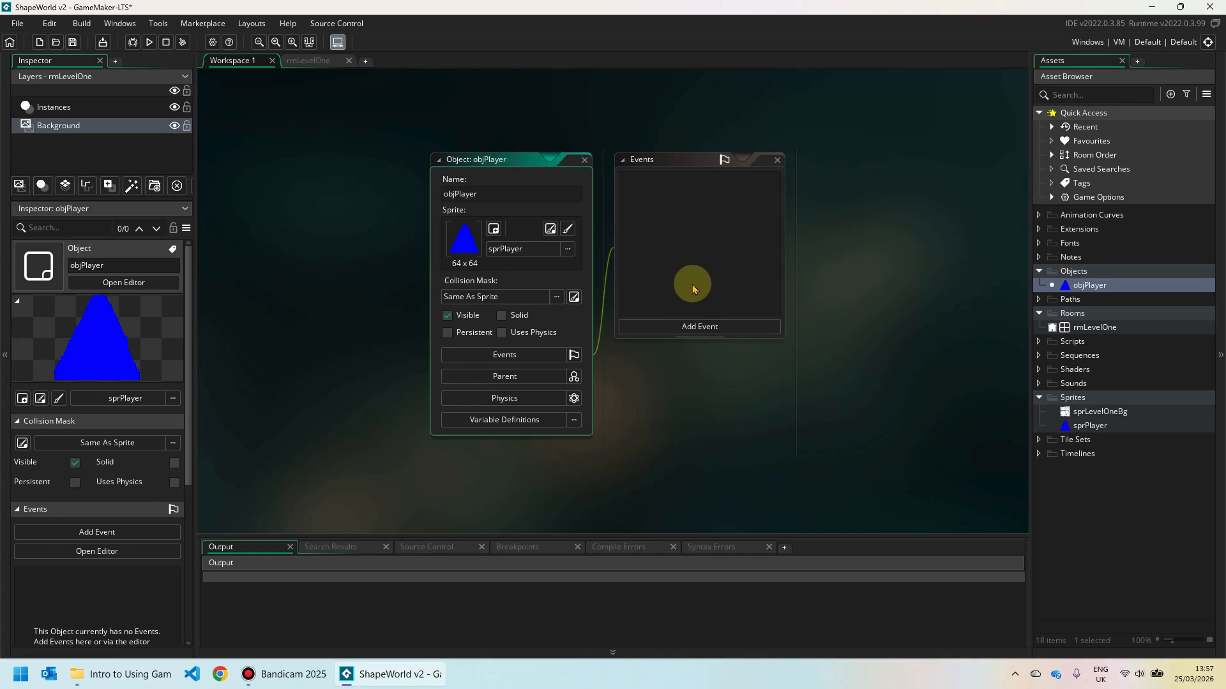
# Place an objPlayer instance in rmLevelOne's upper room on the Instances layer, then run the game.
pyautogui.doubleClick(1094, 329)
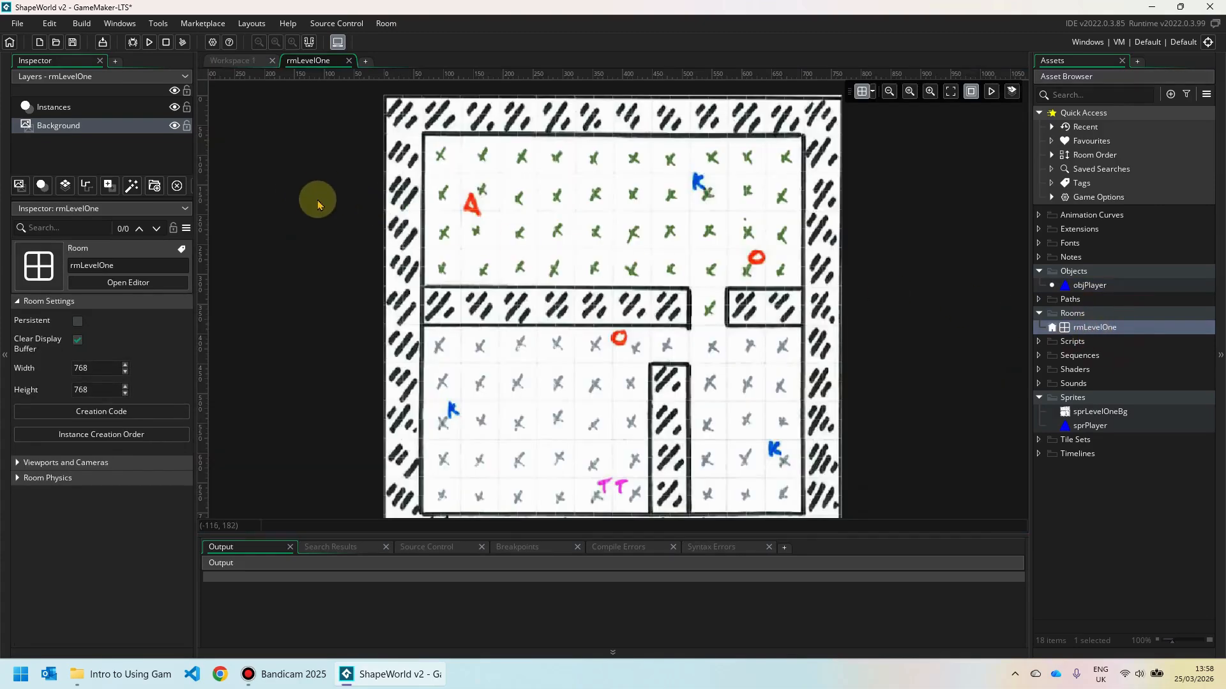
pyautogui.click(57, 112)
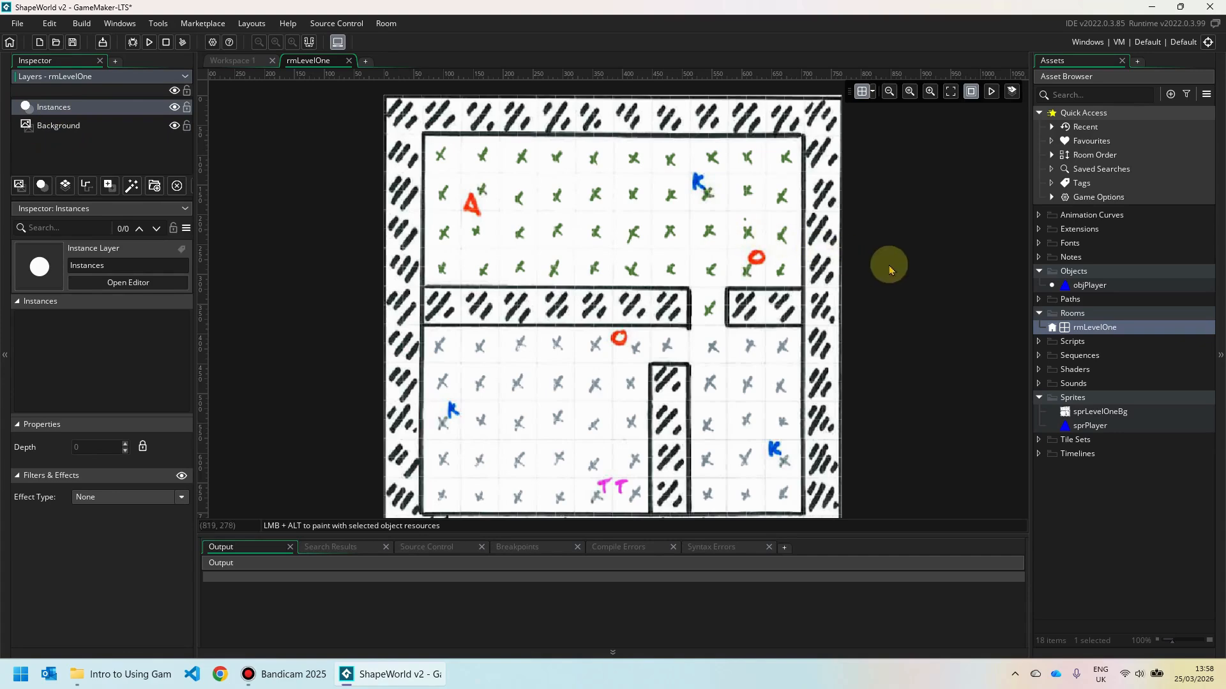
pyautogui.click(1087, 287)
pyautogui.moveTo(1087, 289); pyautogui.dragTo(547, 227)
pyautogui.moveTo(528, 211)
pyautogui.mouseDown()
pyautogui.moveTo(513, 203)
pyautogui.moveTo(517, 190)
pyautogui.mouseUp()
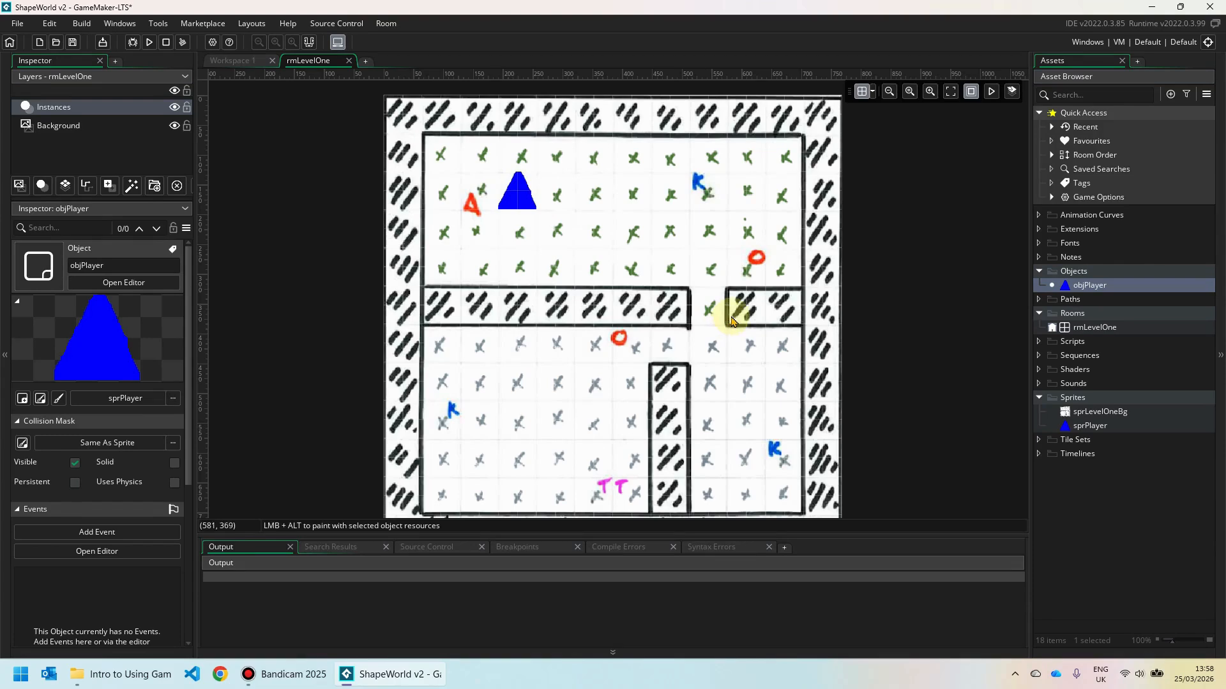
pyautogui.click(149, 45)
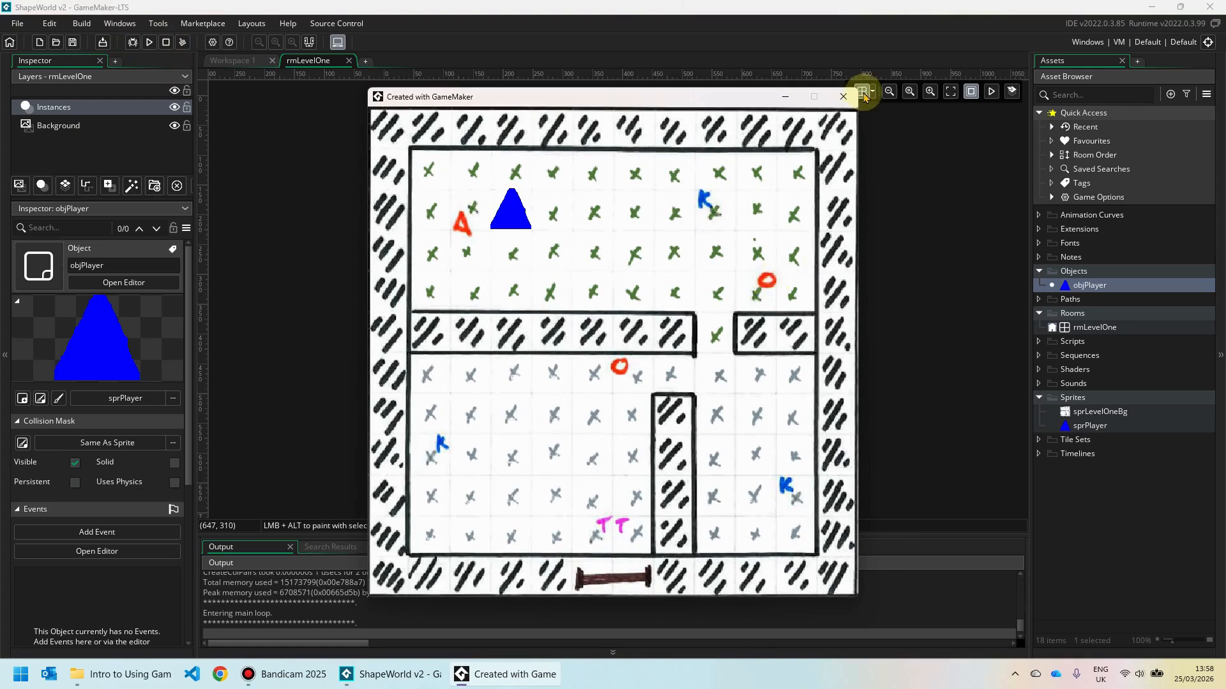
# Close the running game window to end the test.
pyautogui.click(842, 97)
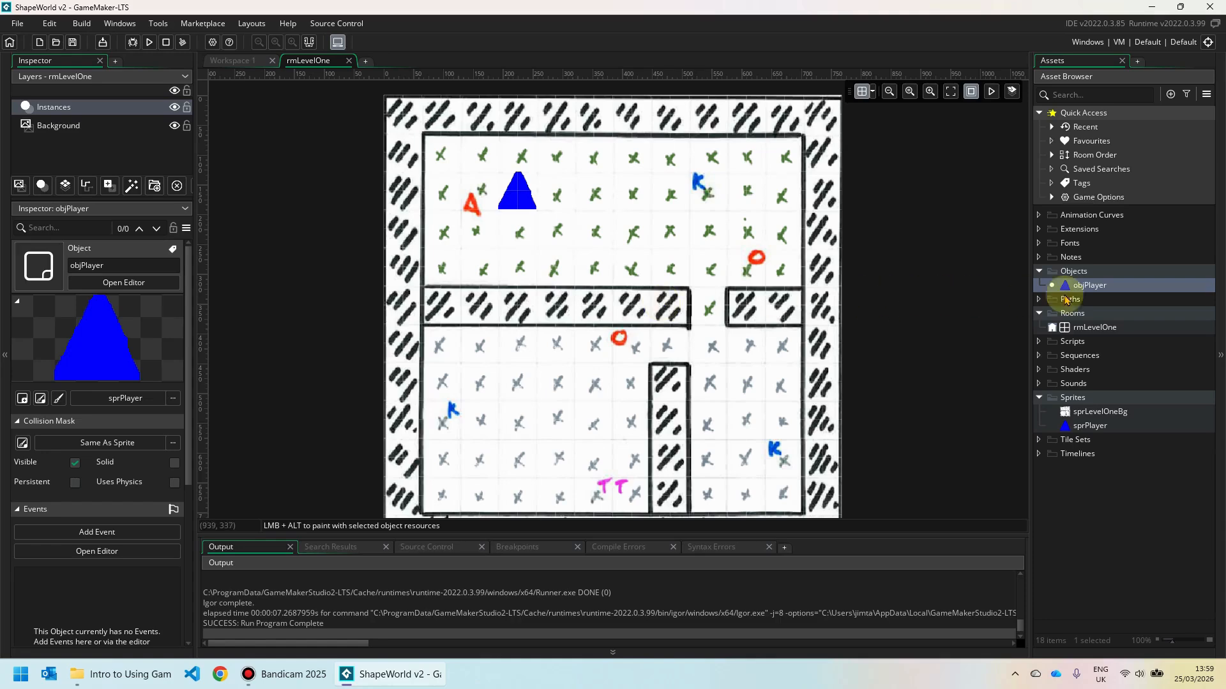
# Add a Step event to objPlayer and choose GML Visual as the scripting preference.
pyautogui.doubleClick(1087, 287)
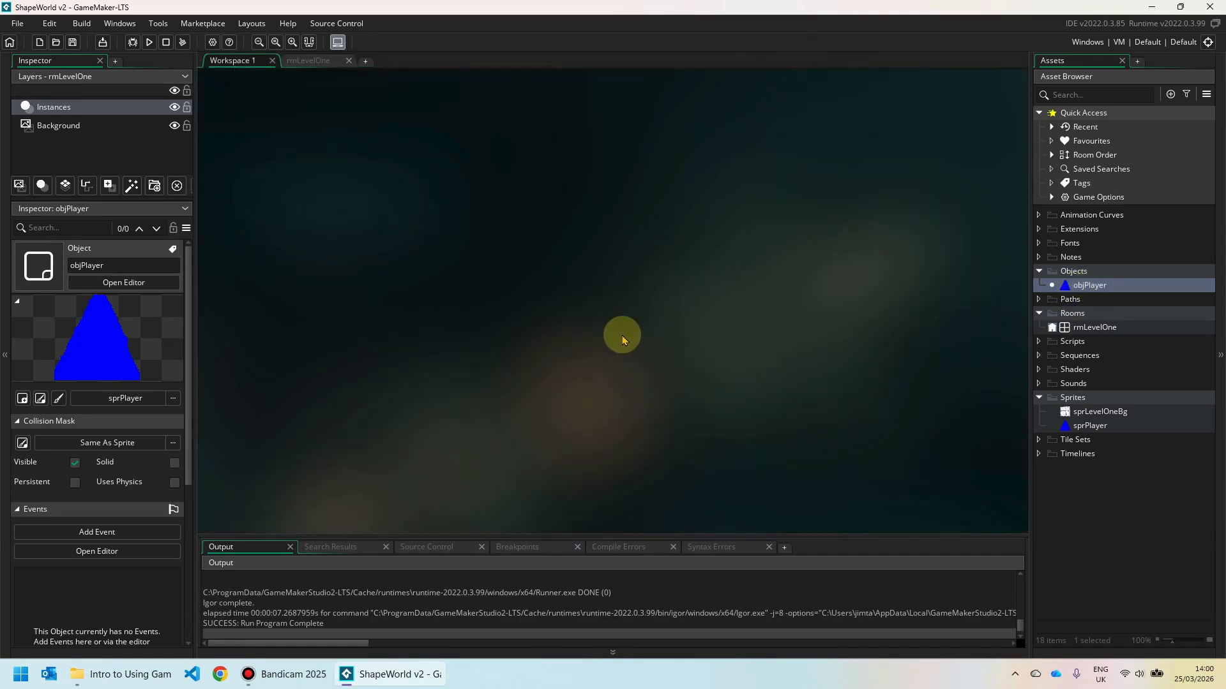
pyautogui.doubleClick(1094, 286)
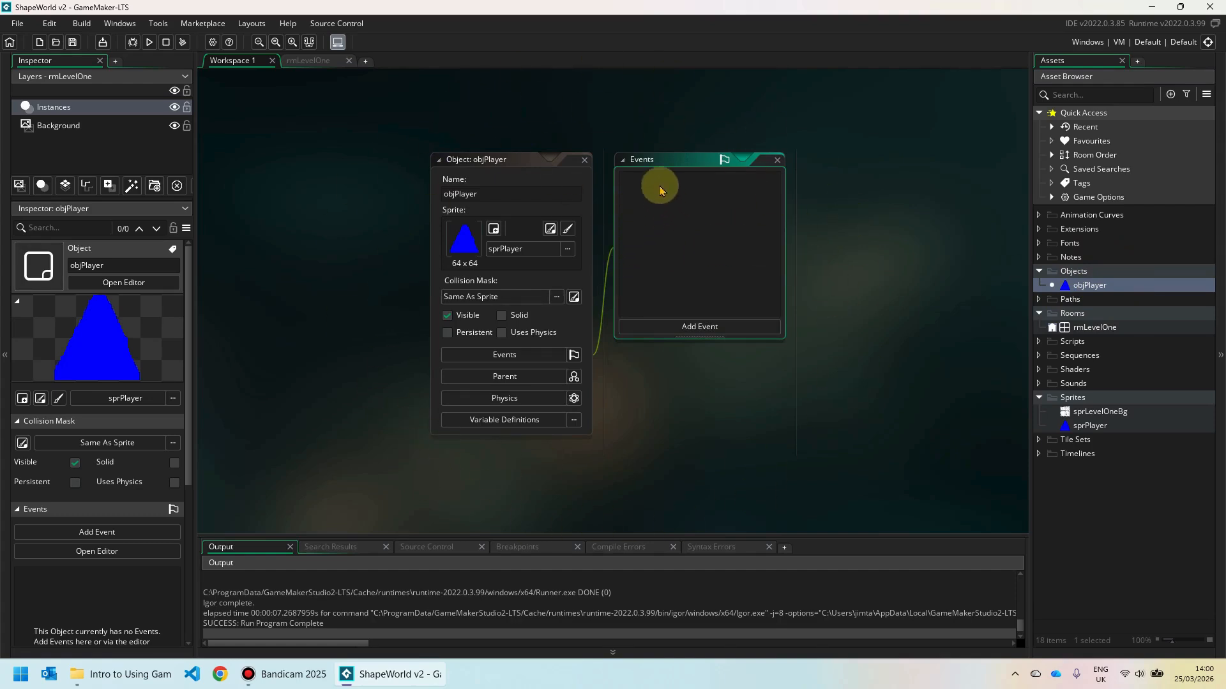
pyautogui.click(716, 329)
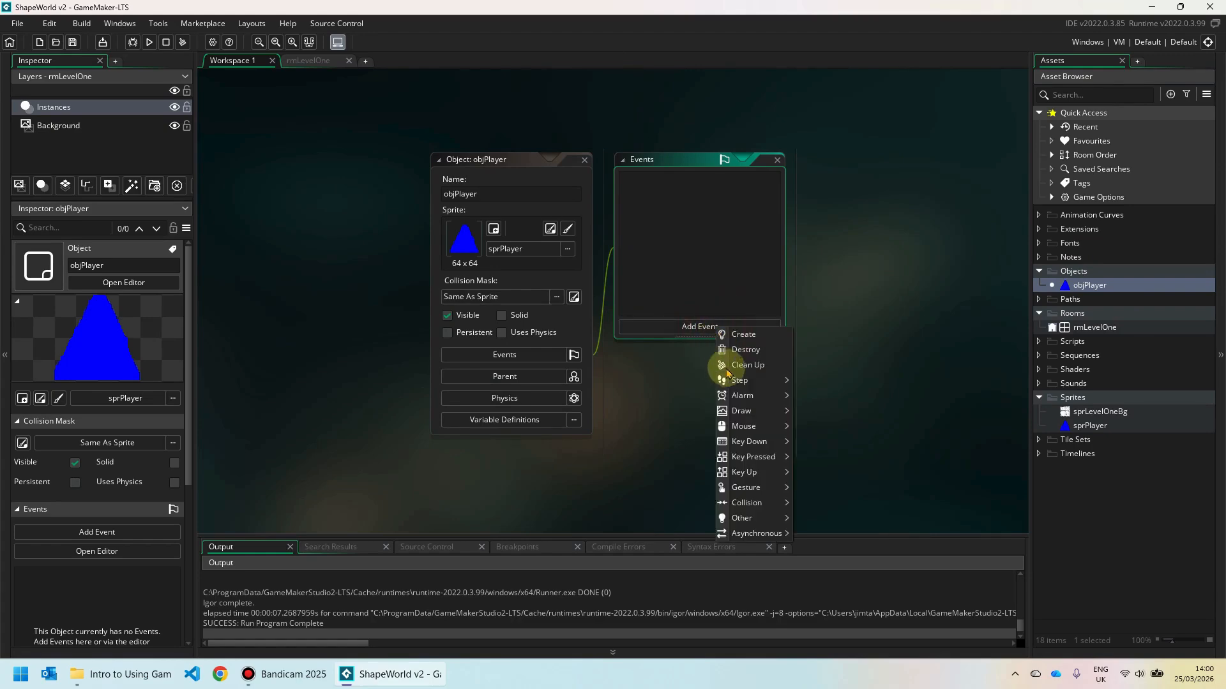
pyautogui.moveTo(739, 383)
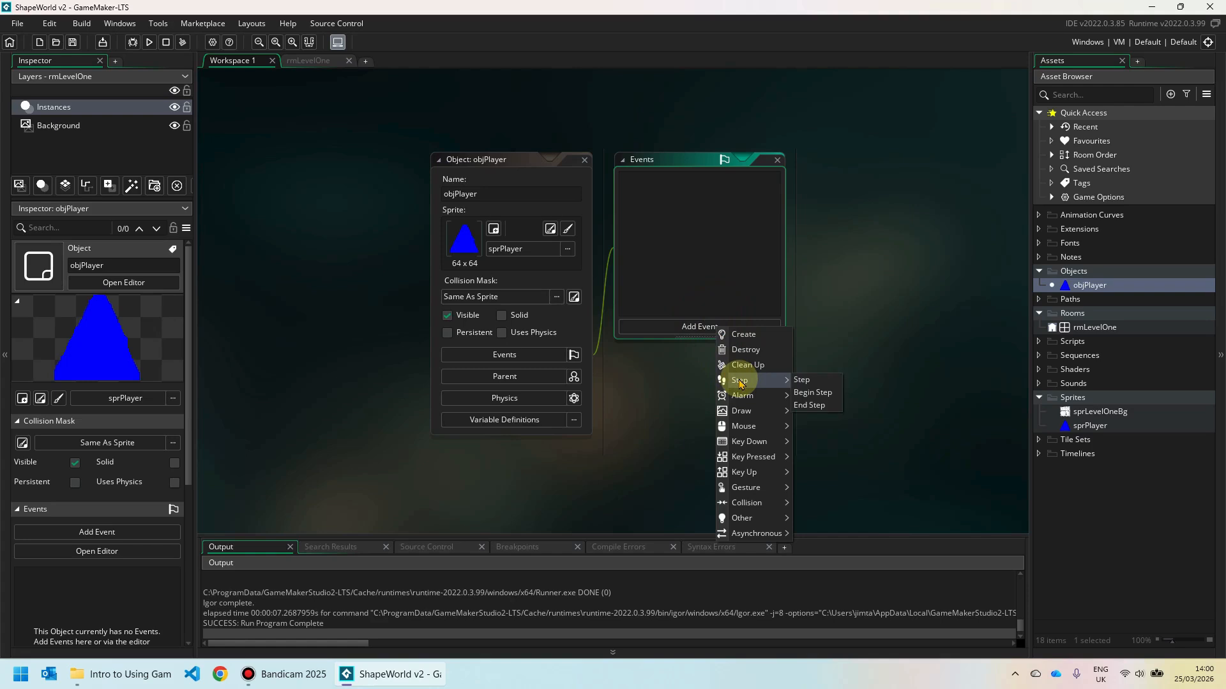
pyautogui.click(805, 381)
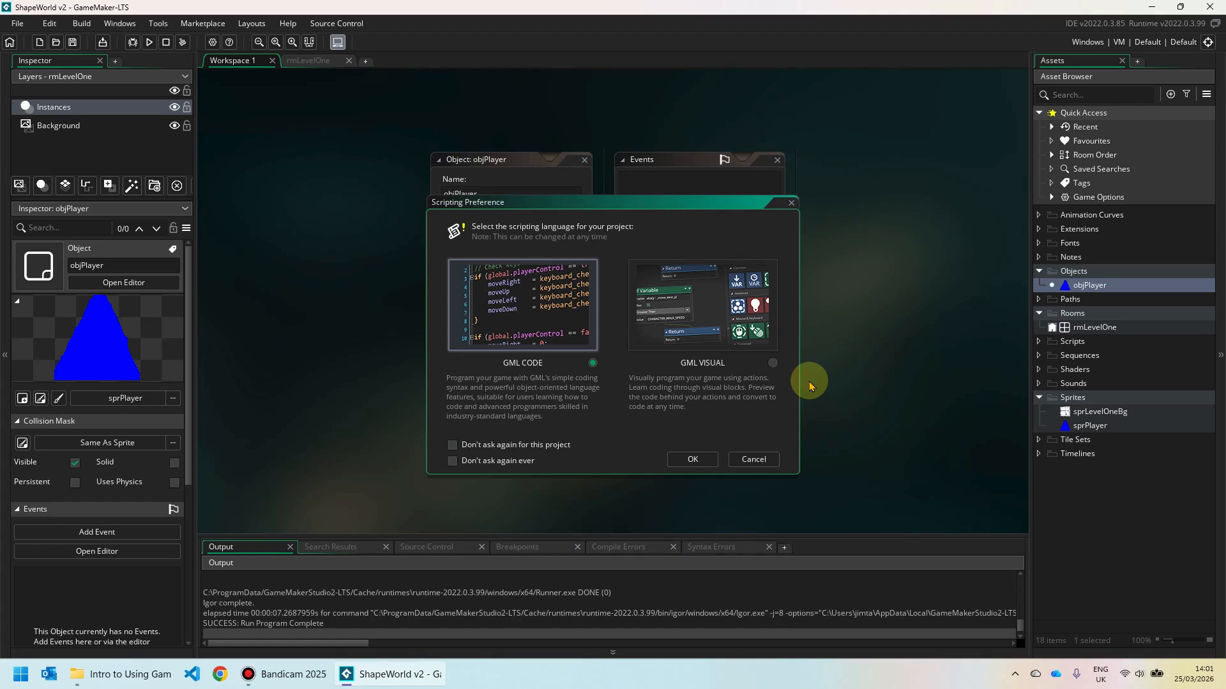
pyautogui.click(773, 363)
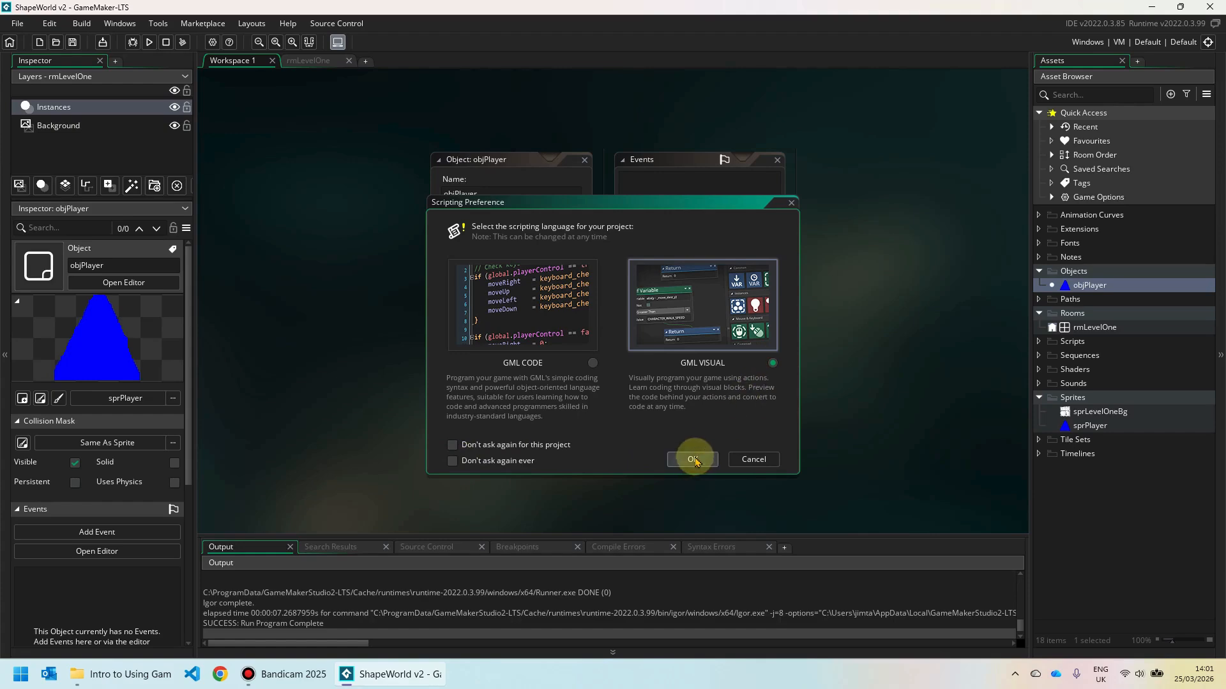
# Confirm GML Visual, hide the docked panels with F12, and pan the editors back into view.
pyautogui.click(693, 459)
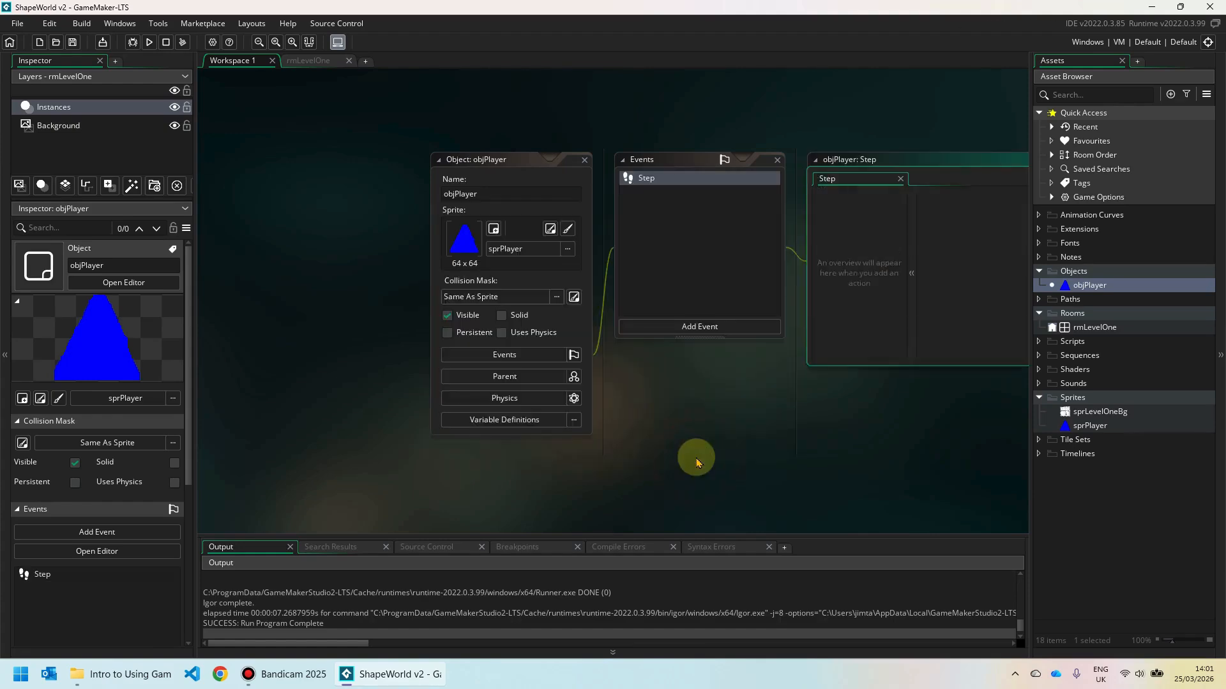
pyautogui.moveTo(733, 397); pyautogui.dragTo(399, 394, button='middle')
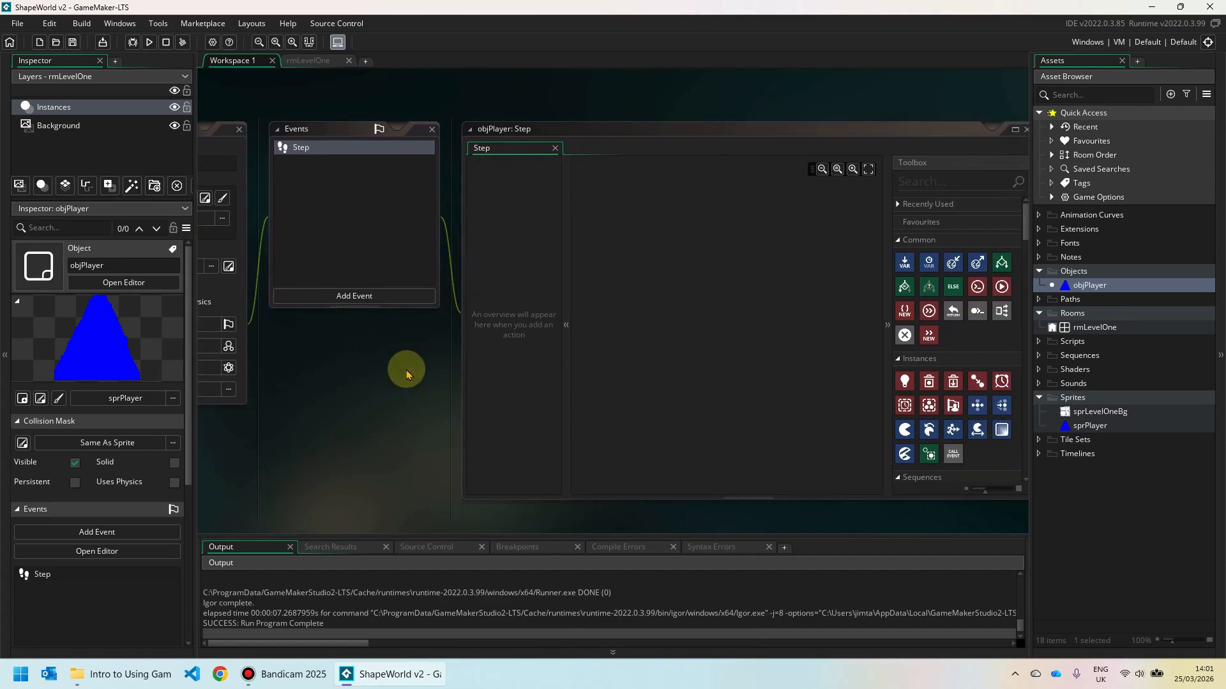
pyautogui.press('F12')
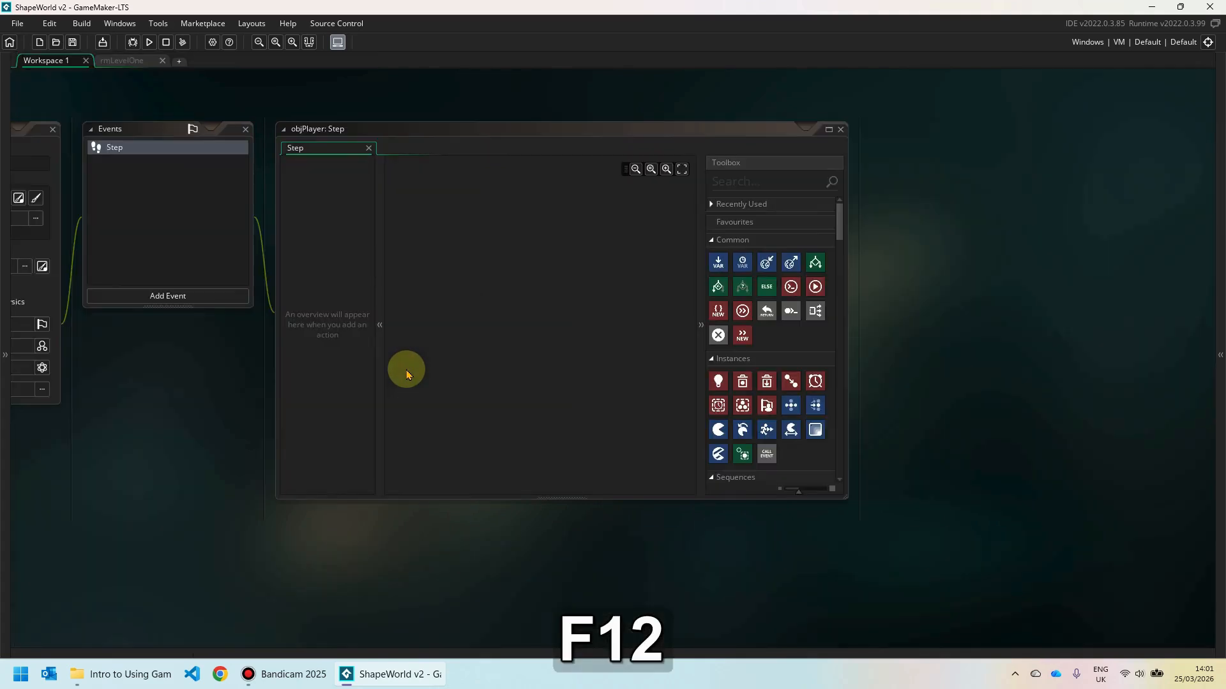
pyautogui.moveTo(192, 406); pyautogui.dragTo(390, 424, button='middle')
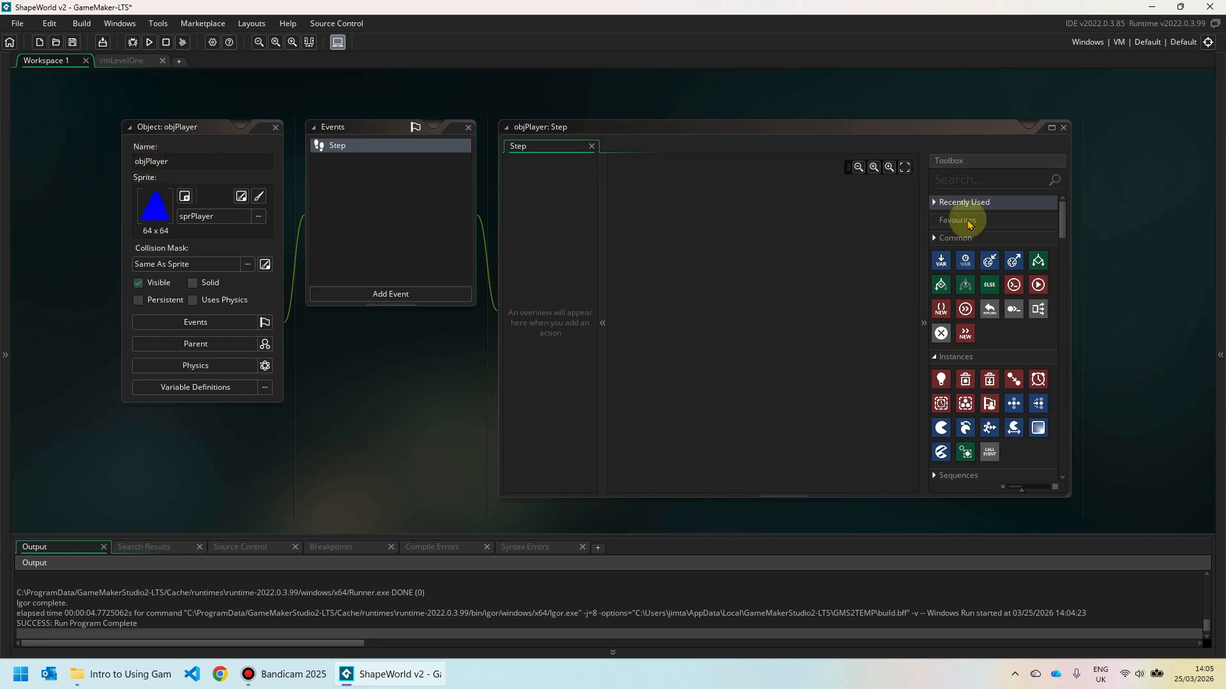
# Add an If Key Down action from a 'key' Toolbox search and set its key to Left.
pyautogui.click(978, 179)
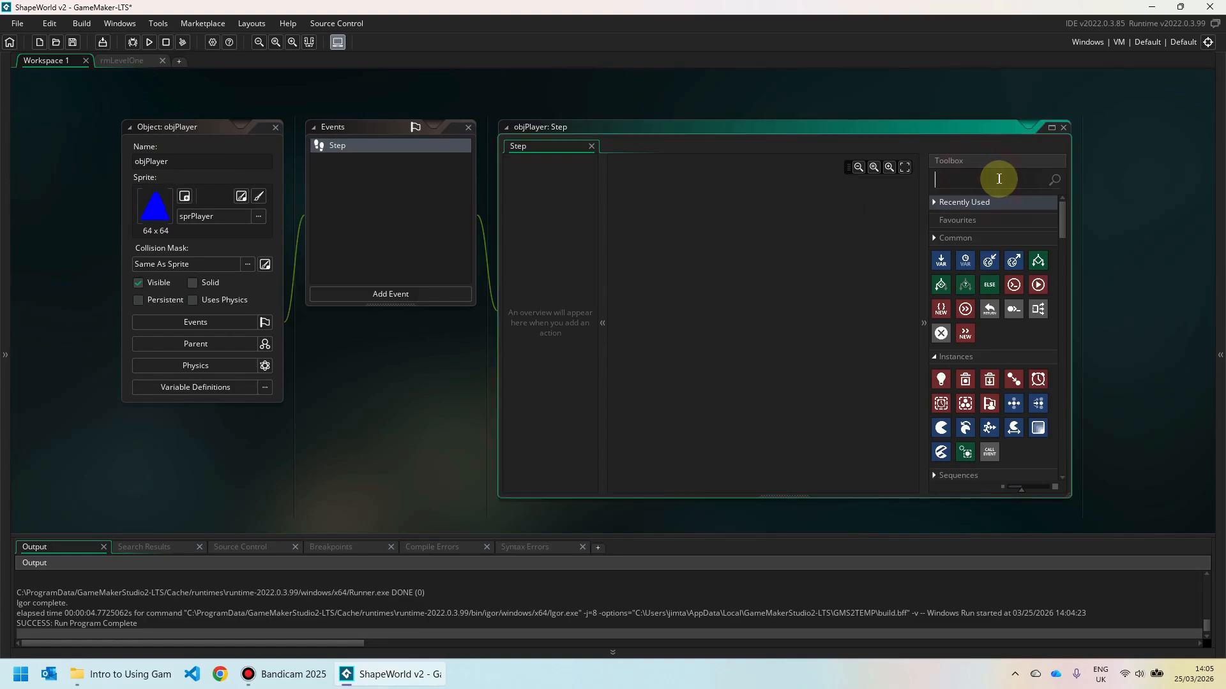
pyautogui.write('key')
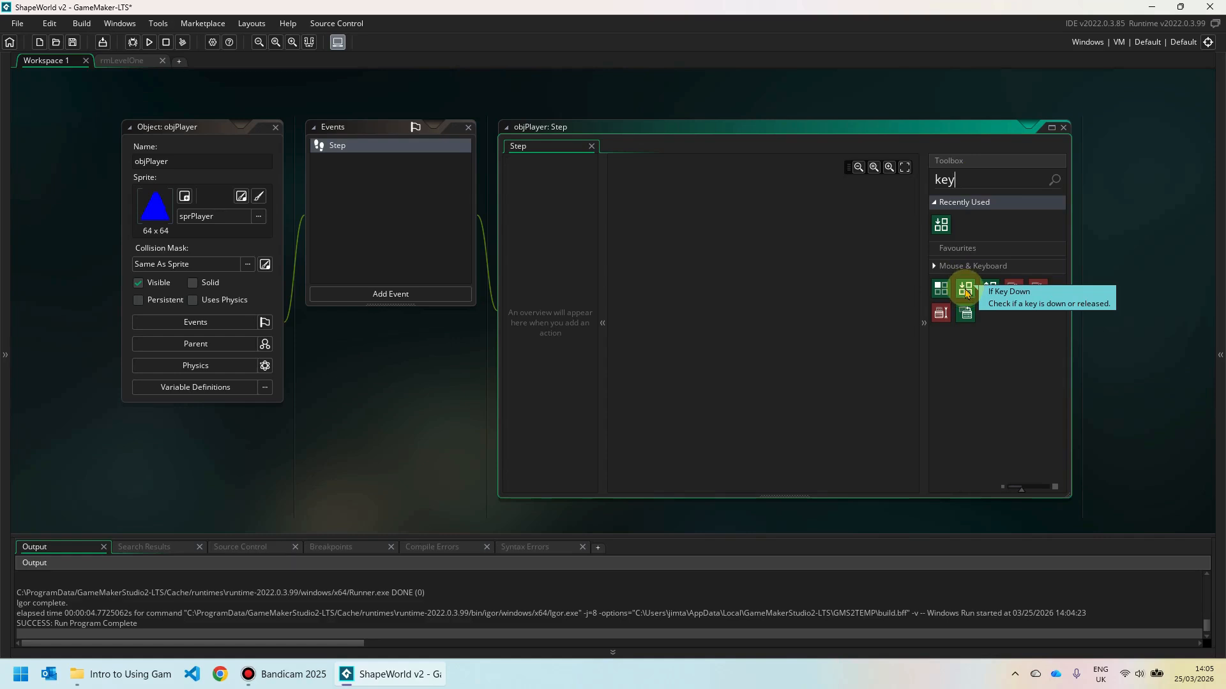
pyautogui.moveTo(967, 294); pyautogui.dragTo(650, 195)
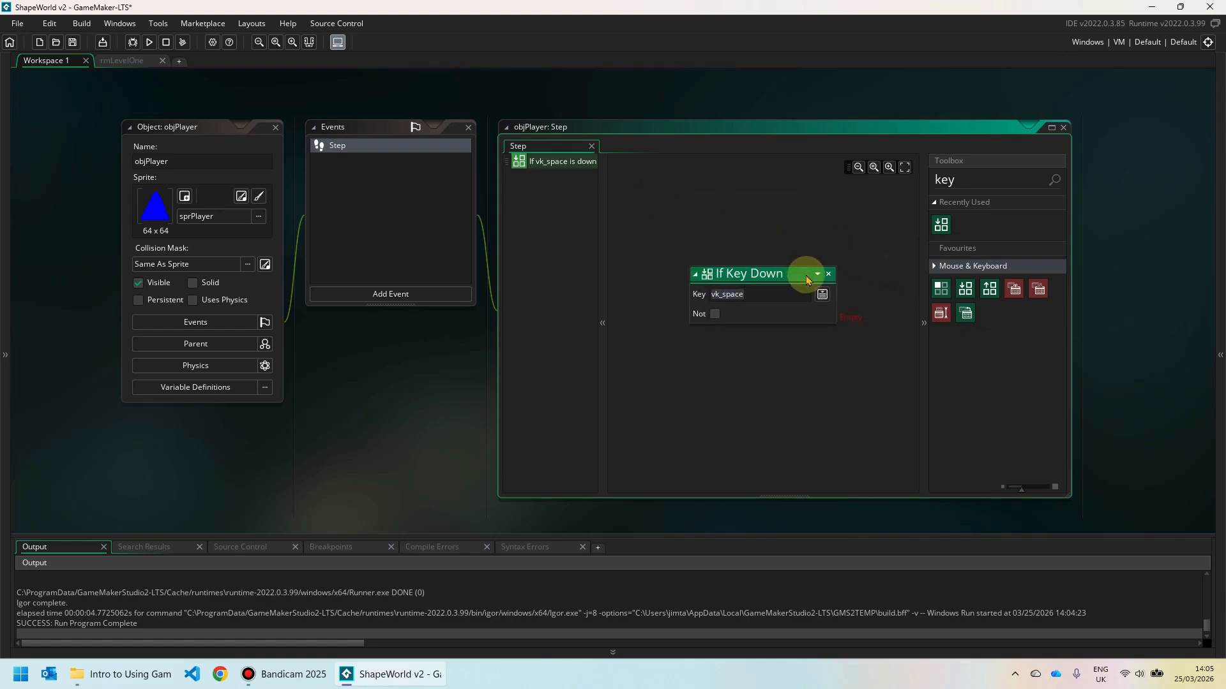
pyautogui.click(759, 295)
pyautogui.click(822, 295)
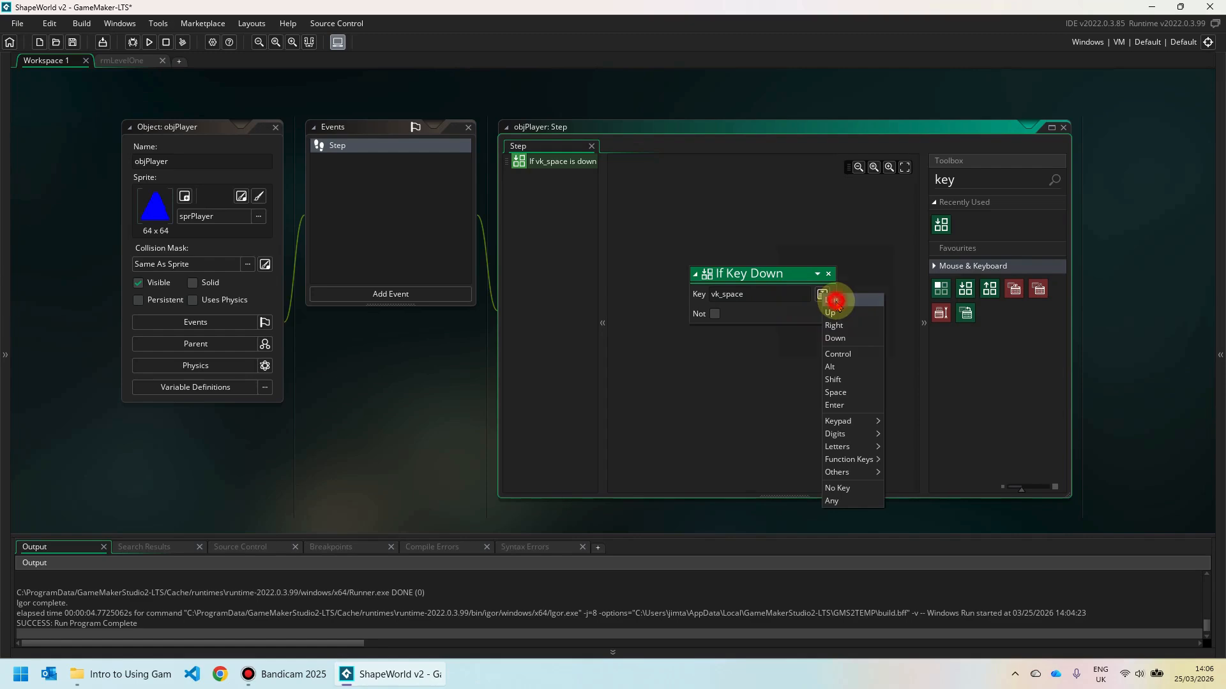
pyautogui.click(833, 301)
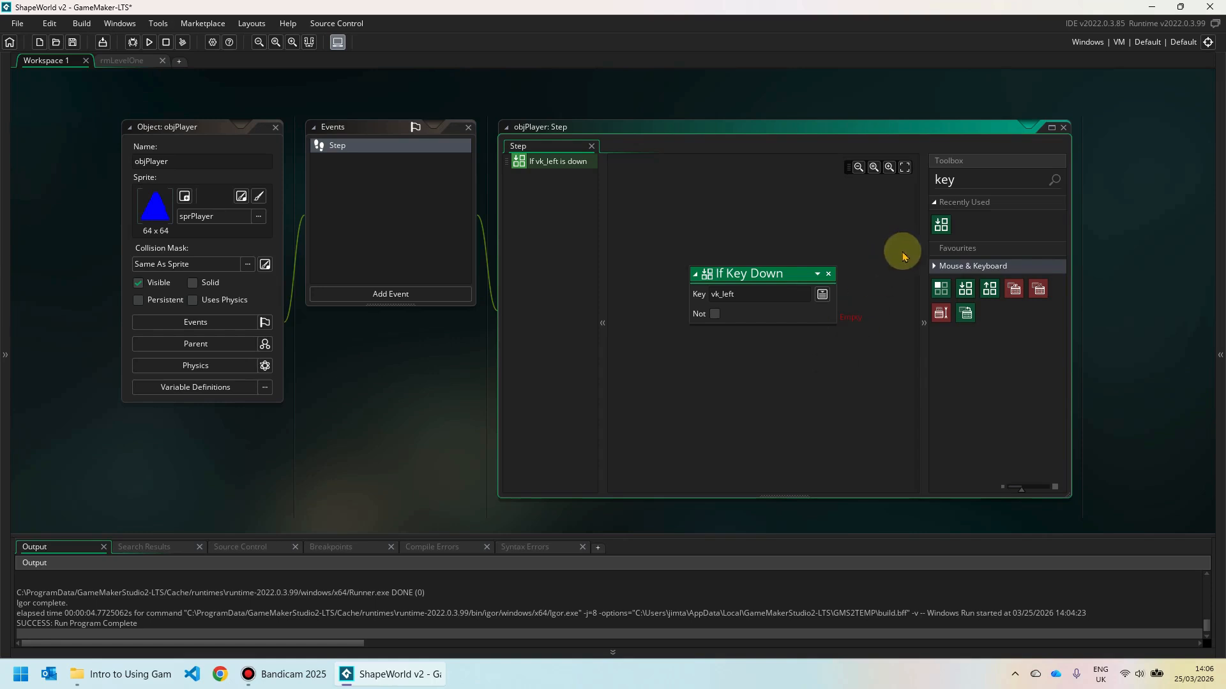
# Attach a Set Speed action with speed 5 under the If Key Down vk_left check.
pyautogui.click(969, 180)
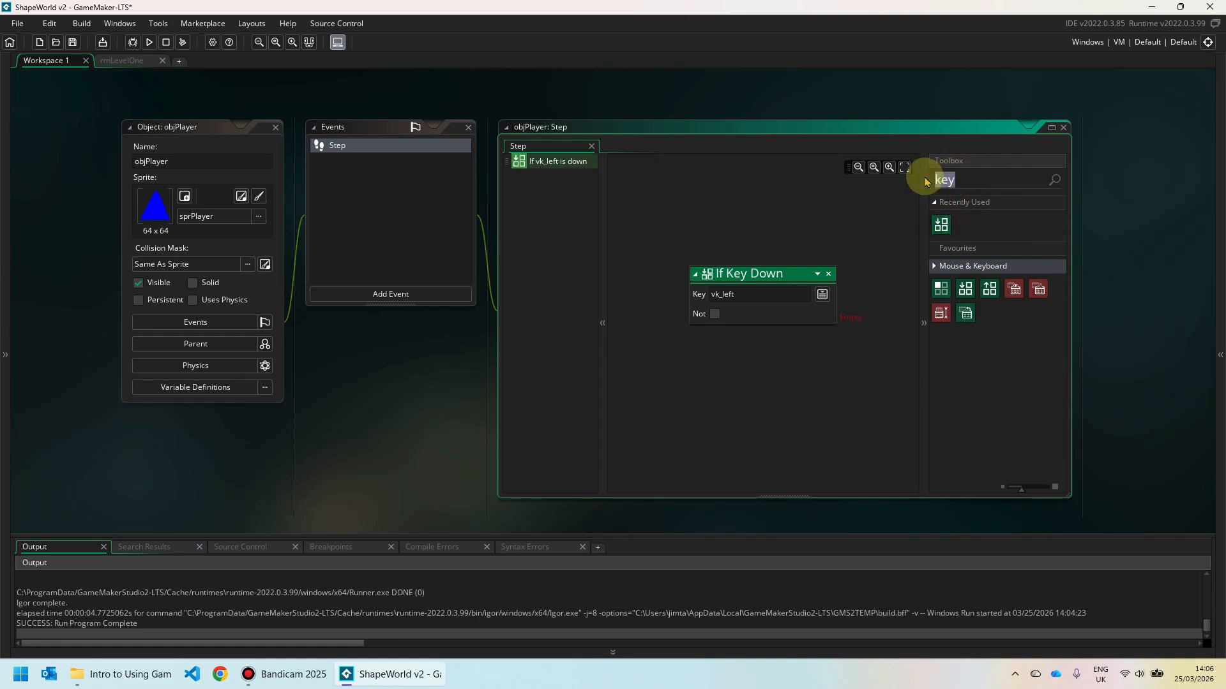
pyautogui.moveTo(932, 179); pyautogui.dragTo(1032, 175)
pyautogui.write('spee')
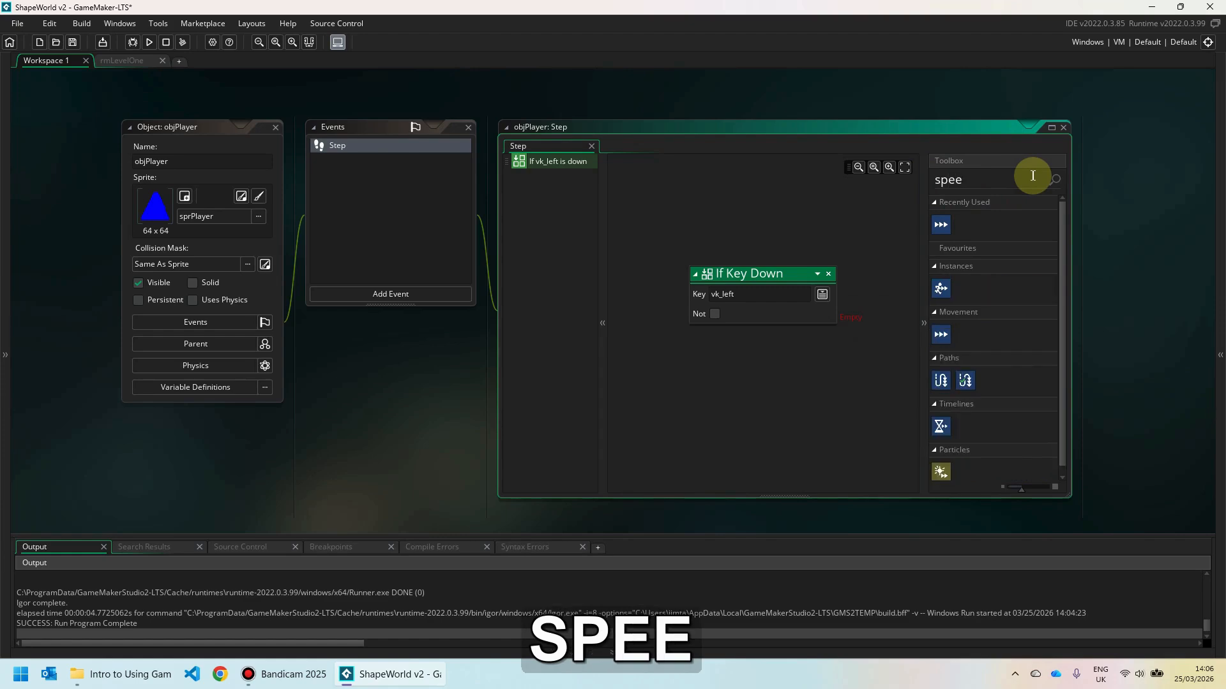
pyautogui.write('d')
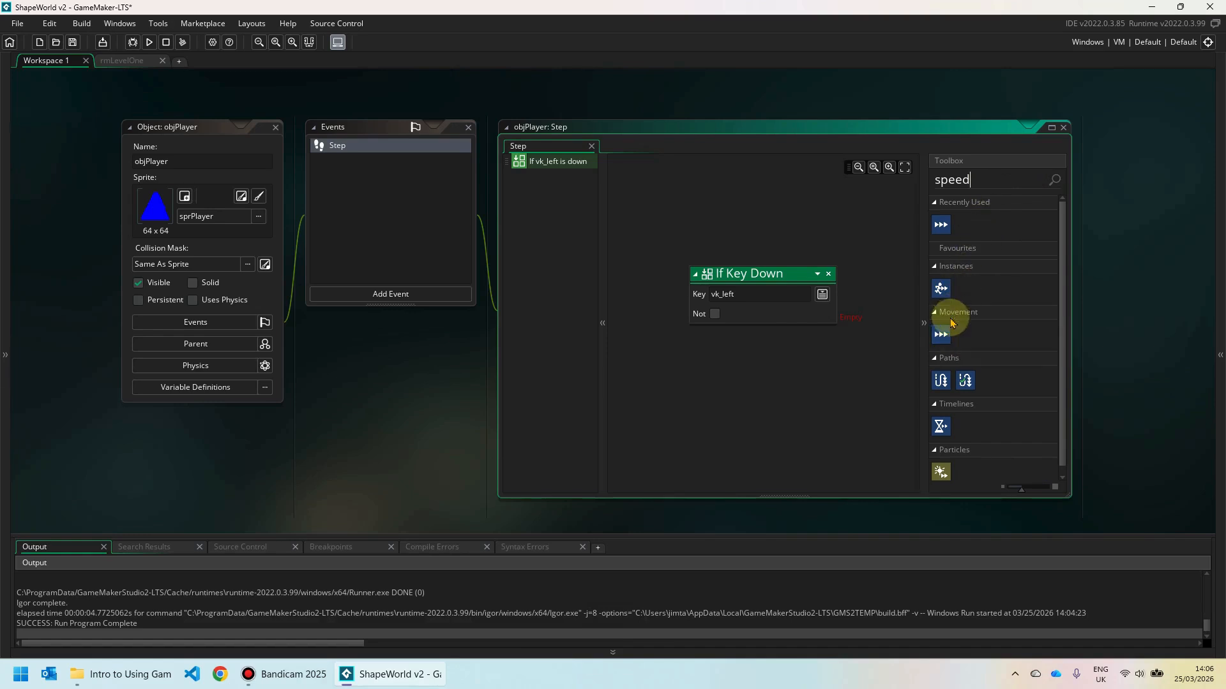
pyautogui.moveTo(942, 339); pyautogui.dragTo(846, 299)
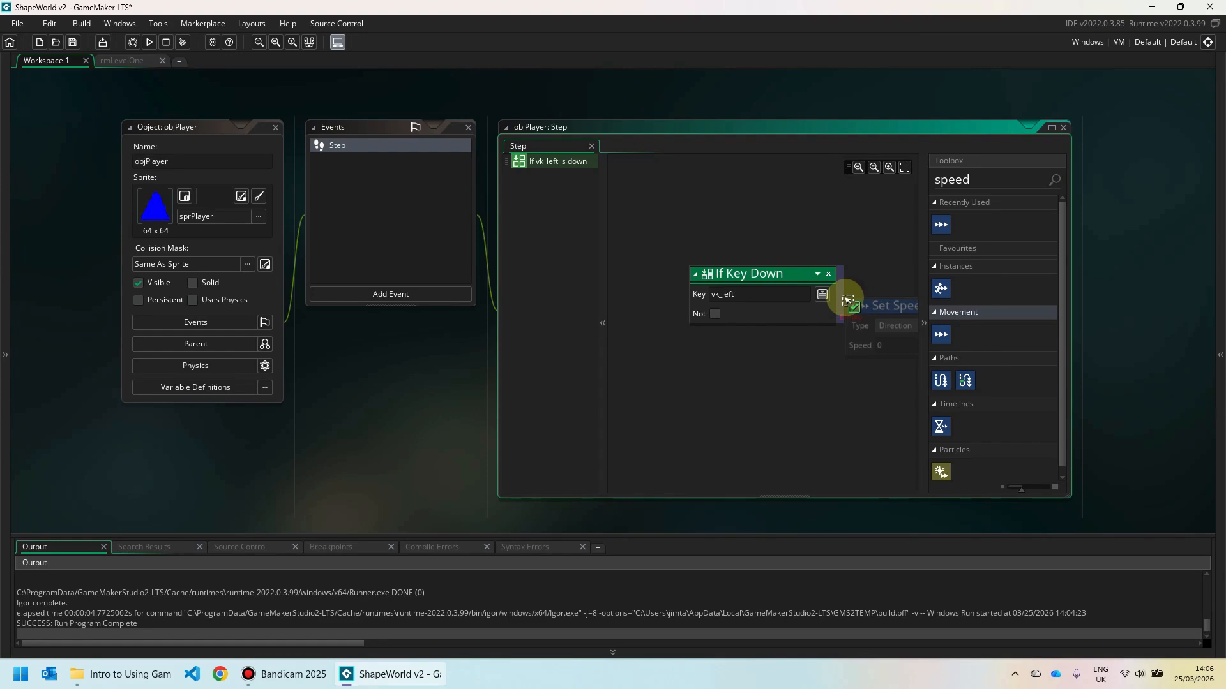
pyautogui.moveTo(847, 300)
pyautogui.mouseDown()
pyautogui.moveTo(819, 297)
pyautogui.moveTo(726, 333)
pyautogui.moveTo(847, 296)
pyautogui.mouseUp()
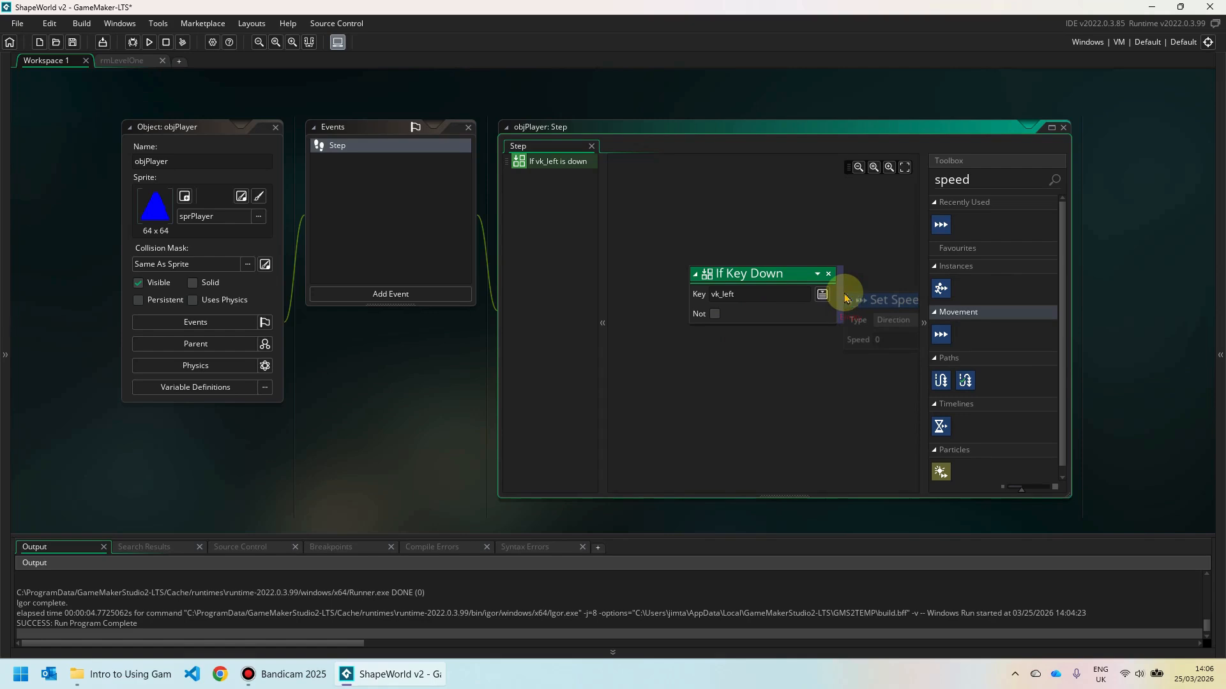
pyautogui.moveTo(846, 296); pyautogui.dragTo(844, 294)
pyautogui.moveTo(848, 251); pyautogui.dragTo(794, 210, button='middle')
pyautogui.click(754, 347)
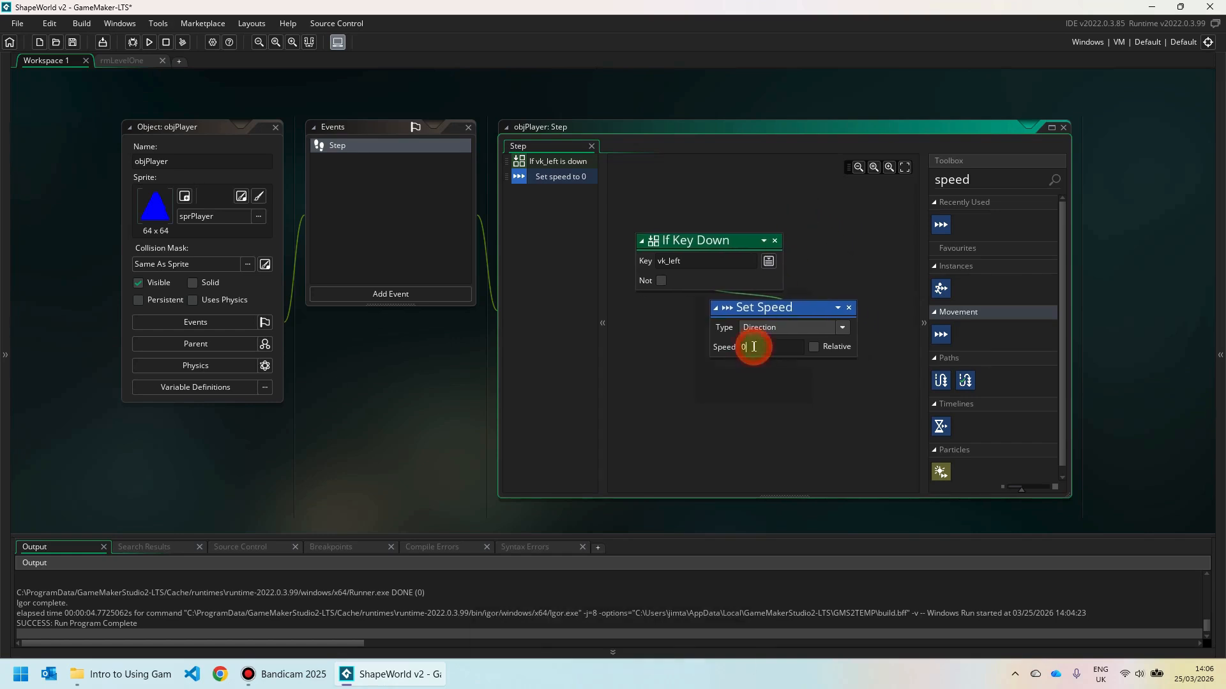
pyautogui.write('5')
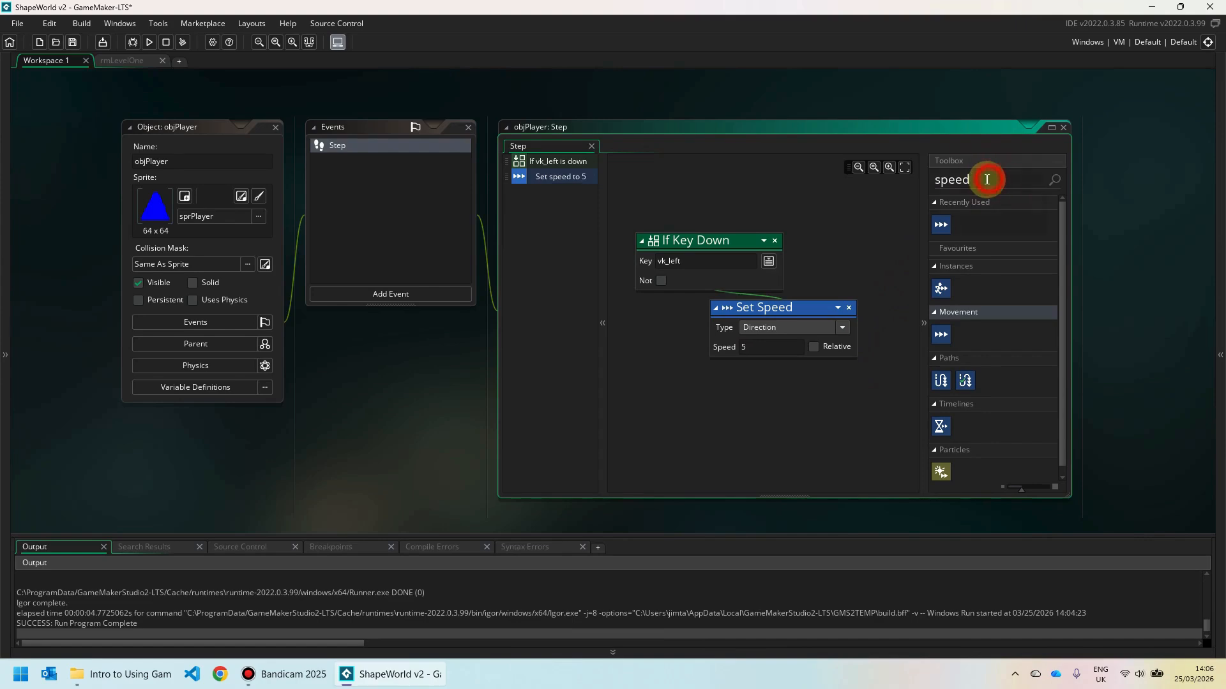
# Add a Set Direction Fixed action pointing left beneath Set Speed.
pyautogui.moveTo(986, 179); pyautogui.dragTo(919, 178)
pyautogui.write('direct')
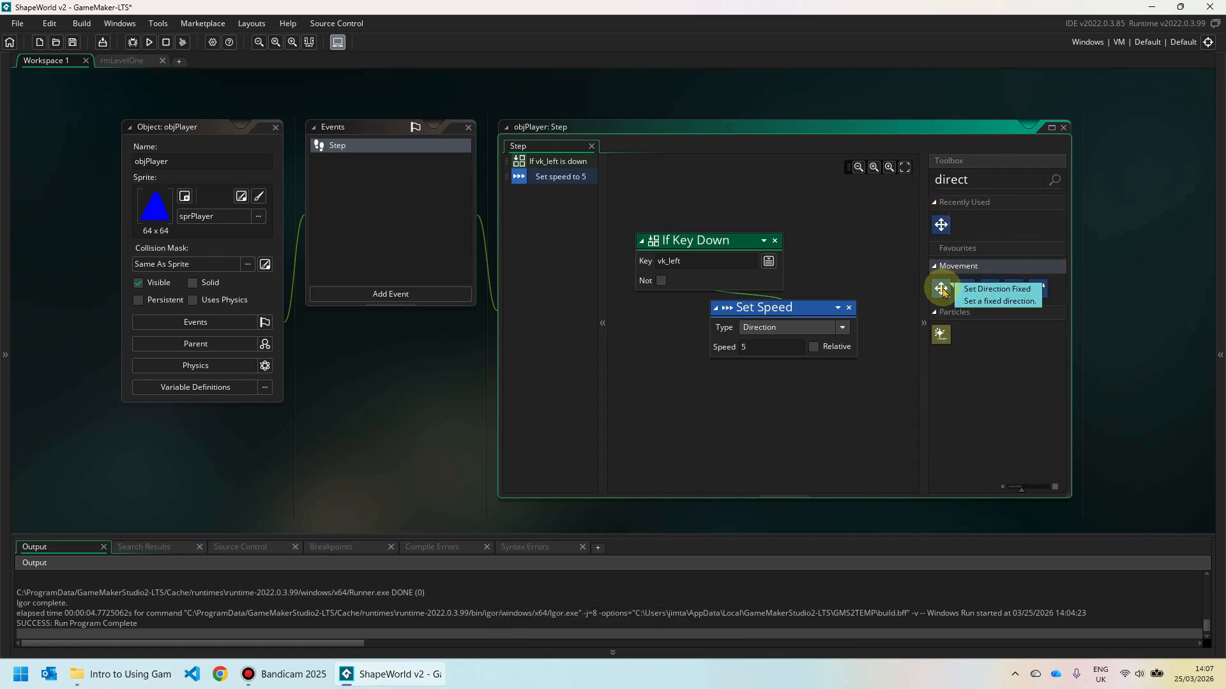
pyautogui.moveTo(941, 288); pyautogui.dragTo(769, 351)
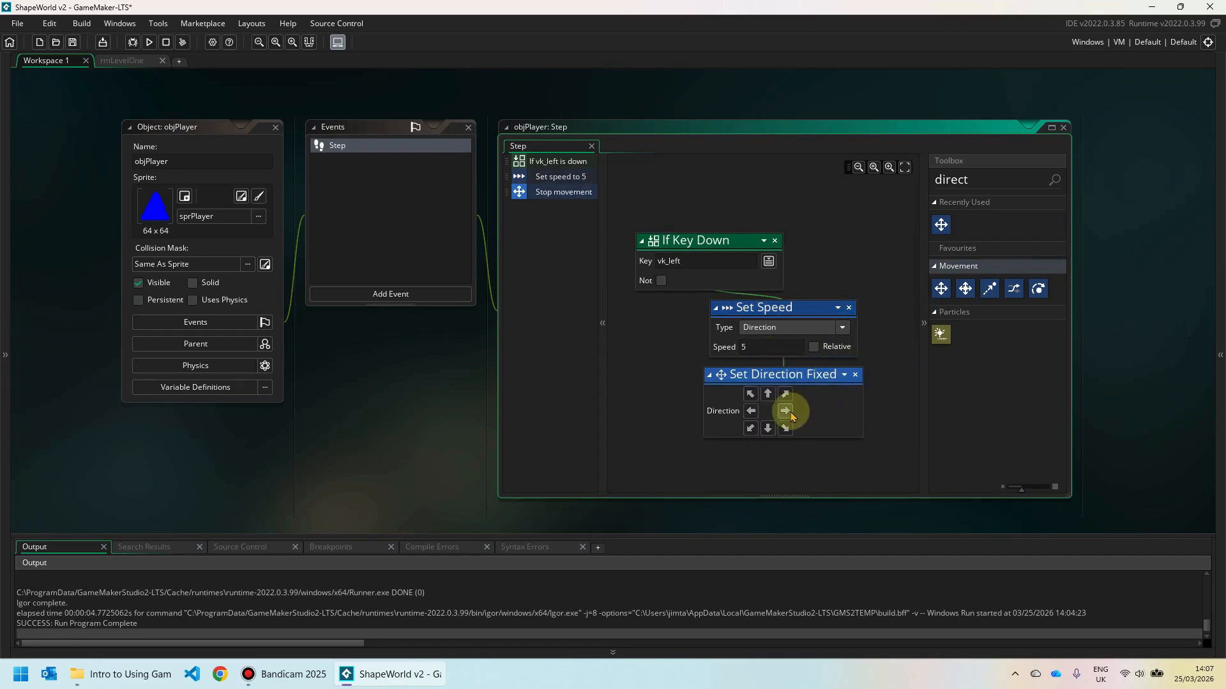
pyautogui.click(753, 413)
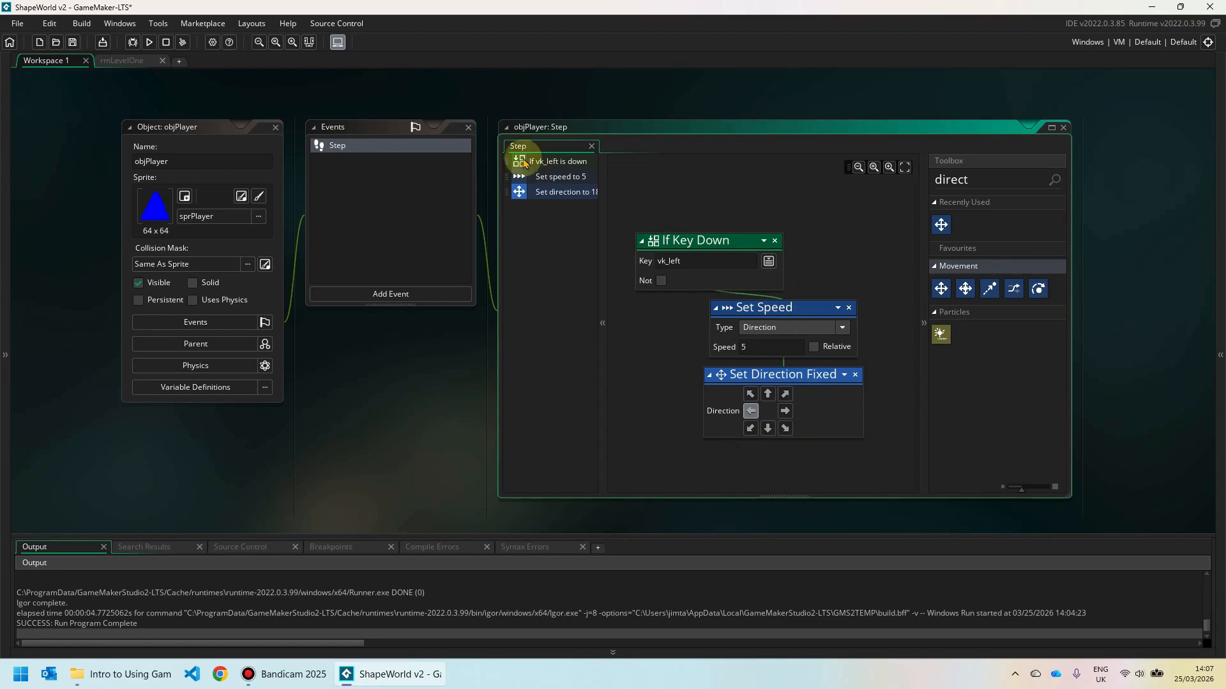
# Run the game, move the blue triangle left with the Left arrow, then close it.
pyautogui.click(150, 44)
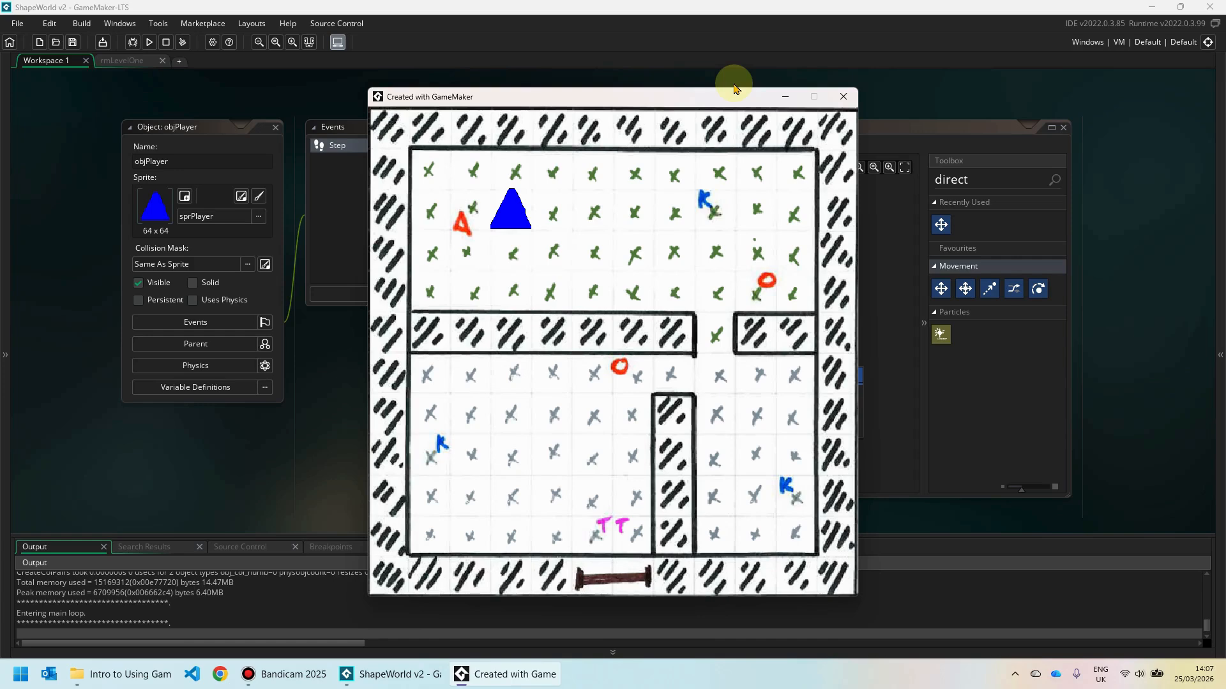
pyautogui.press('Left')
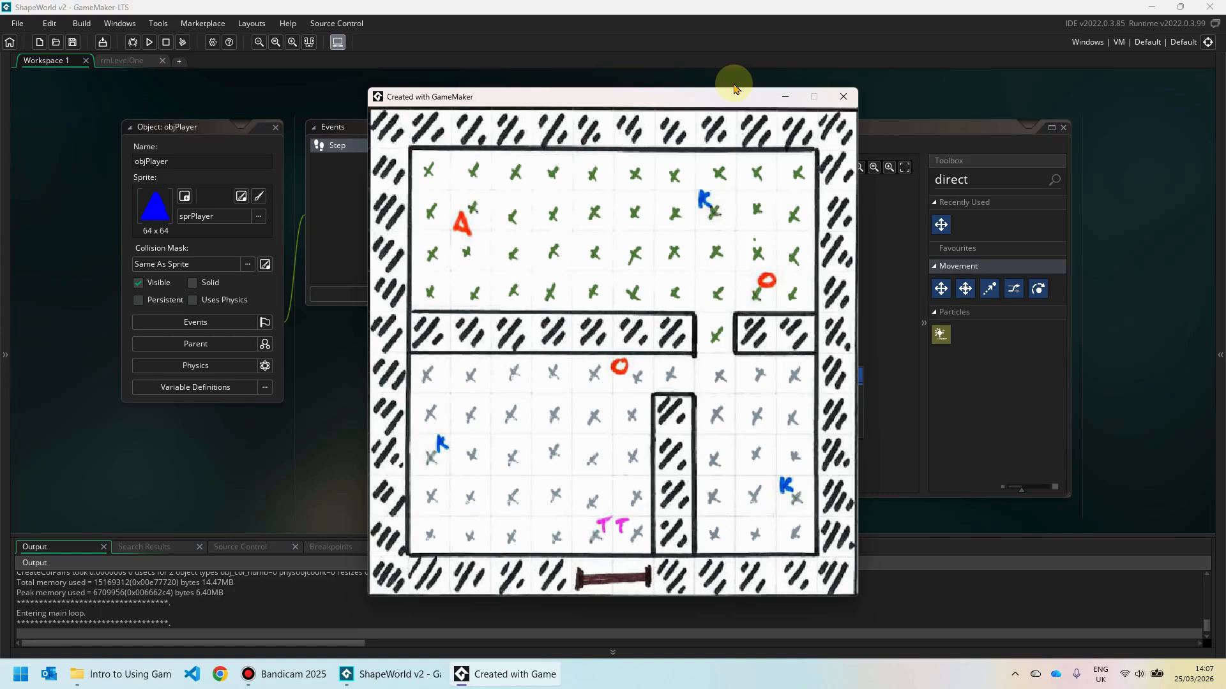
pyautogui.click(844, 97)
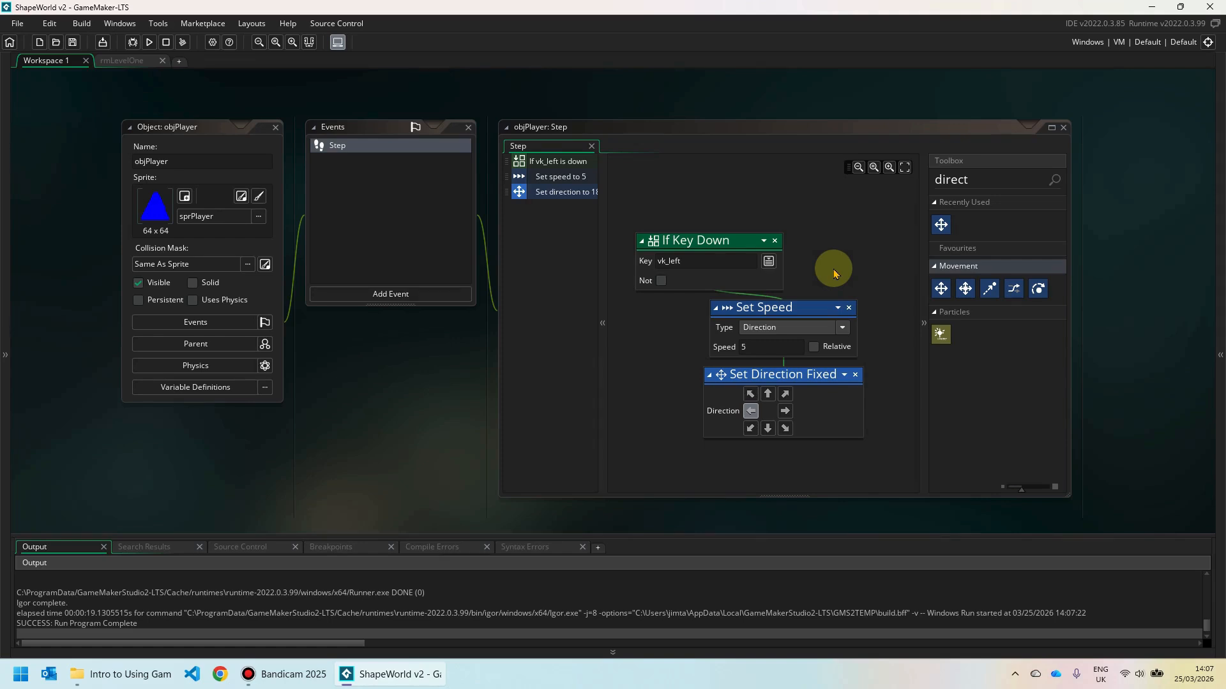
# Add another If Key Down check after the left-movement actions, with its key set to vk_nokey.
pyautogui.moveTo(975, 181); pyautogui.dragTo(934, 177)
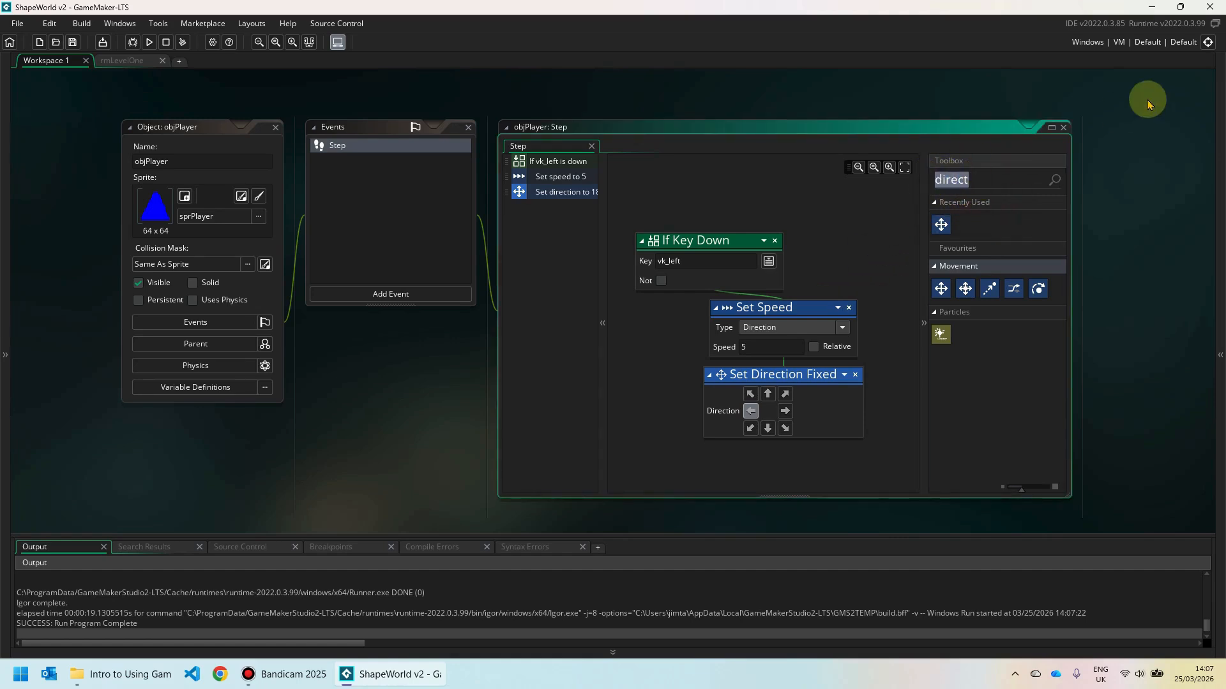
pyautogui.press('Delete')
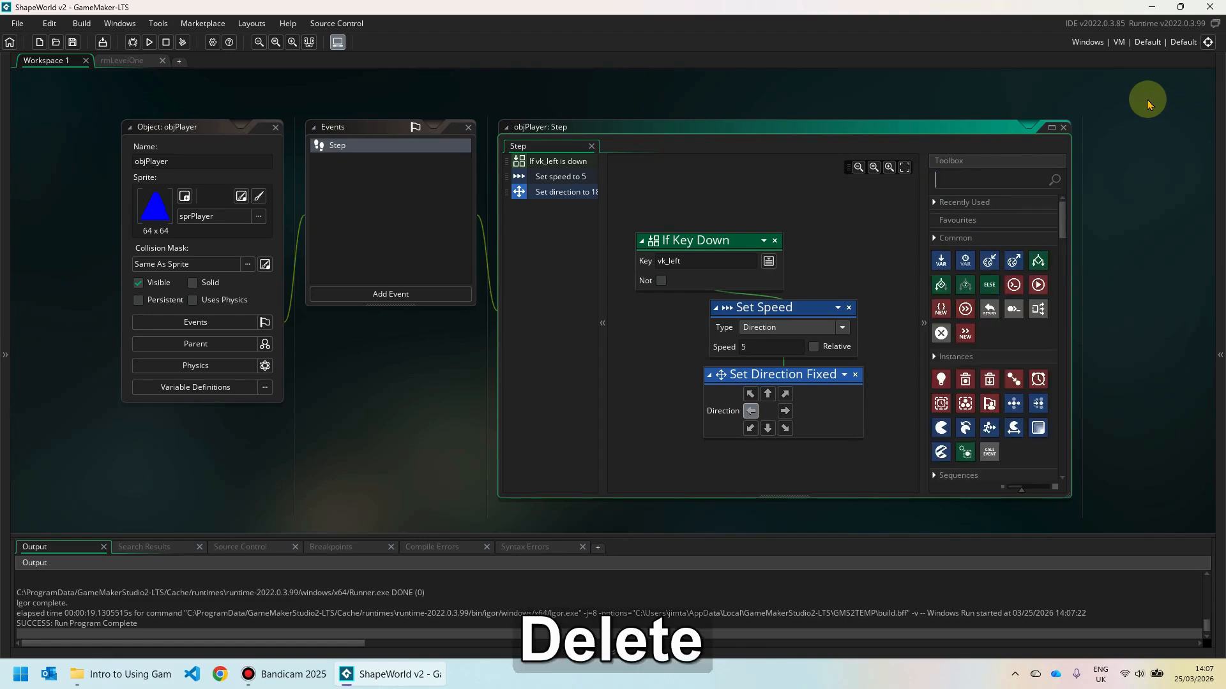
pyautogui.write('key')
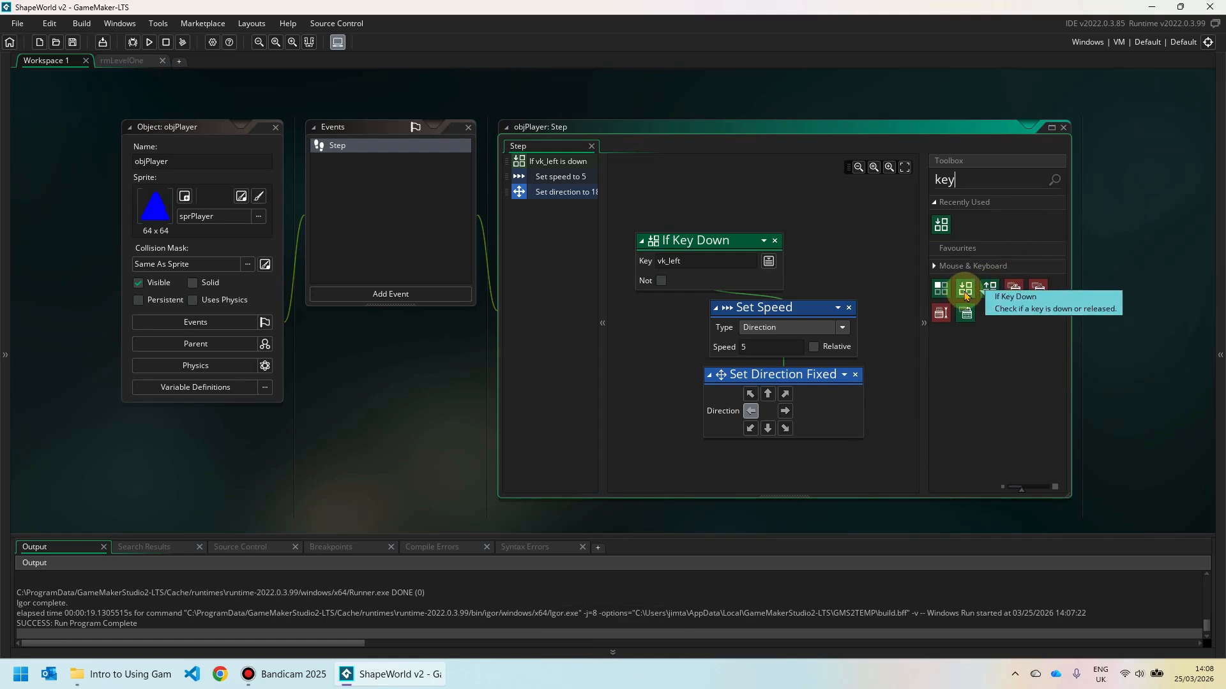
pyautogui.moveTo(965, 291); pyautogui.dragTo(654, 308)
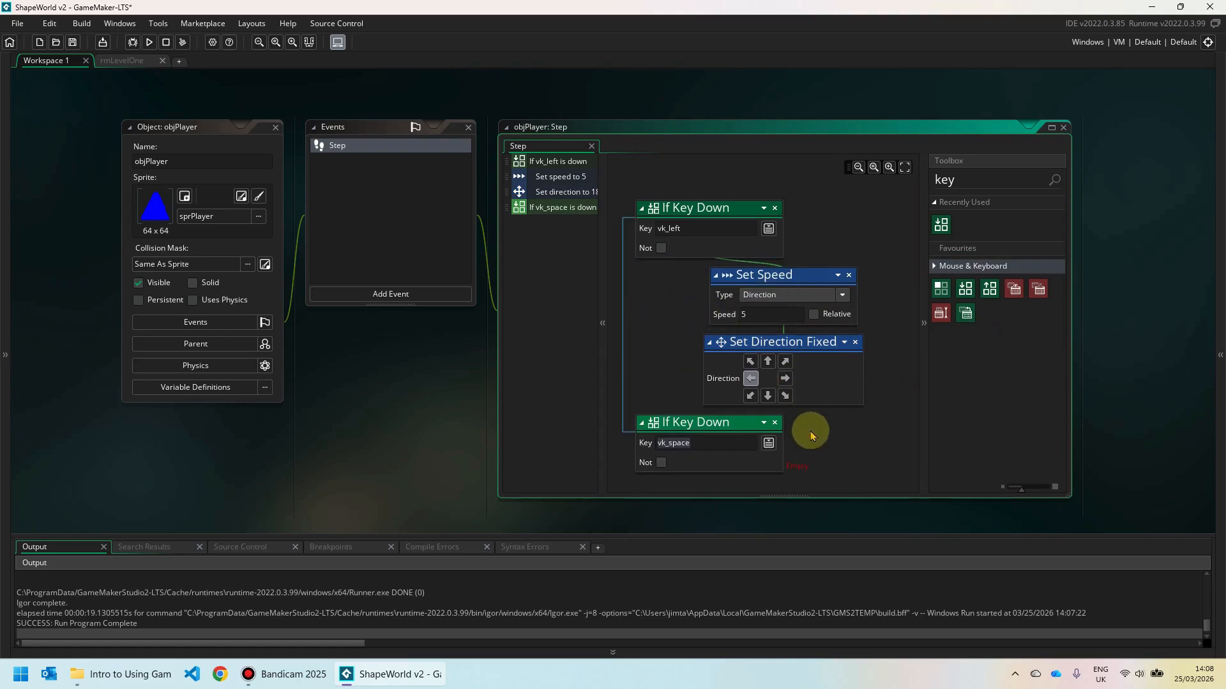
pyautogui.moveTo(827, 428); pyautogui.dragTo(835, 397, button='middle')
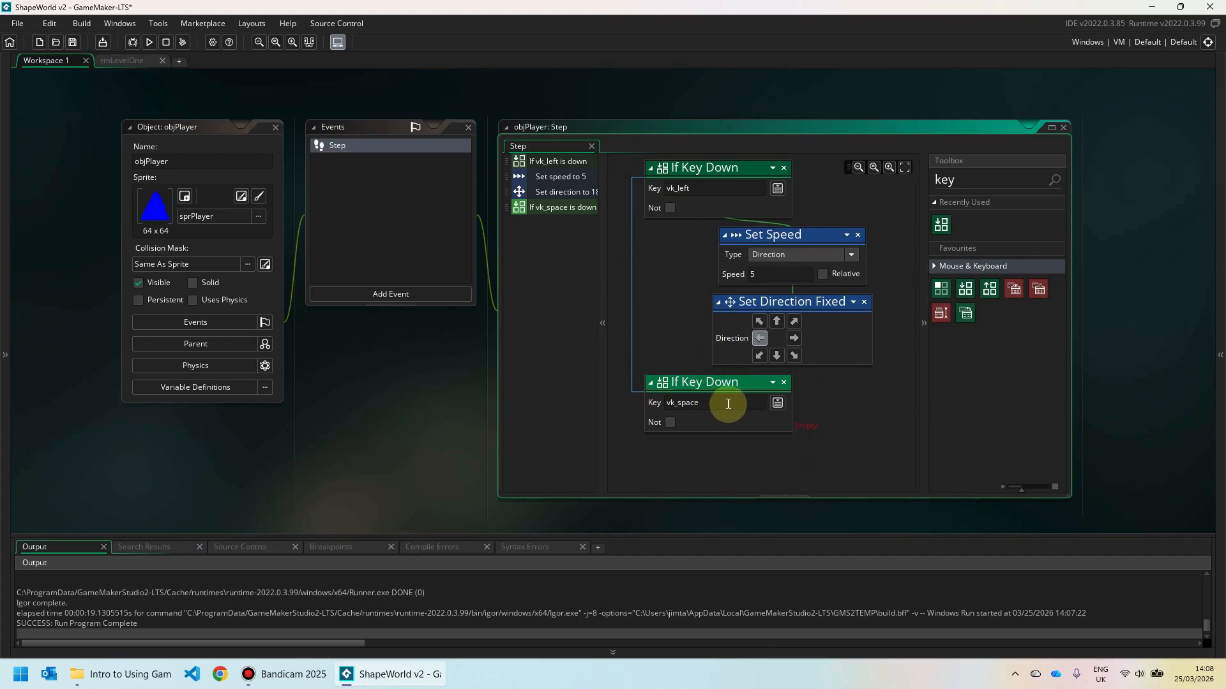
pyautogui.click(777, 403)
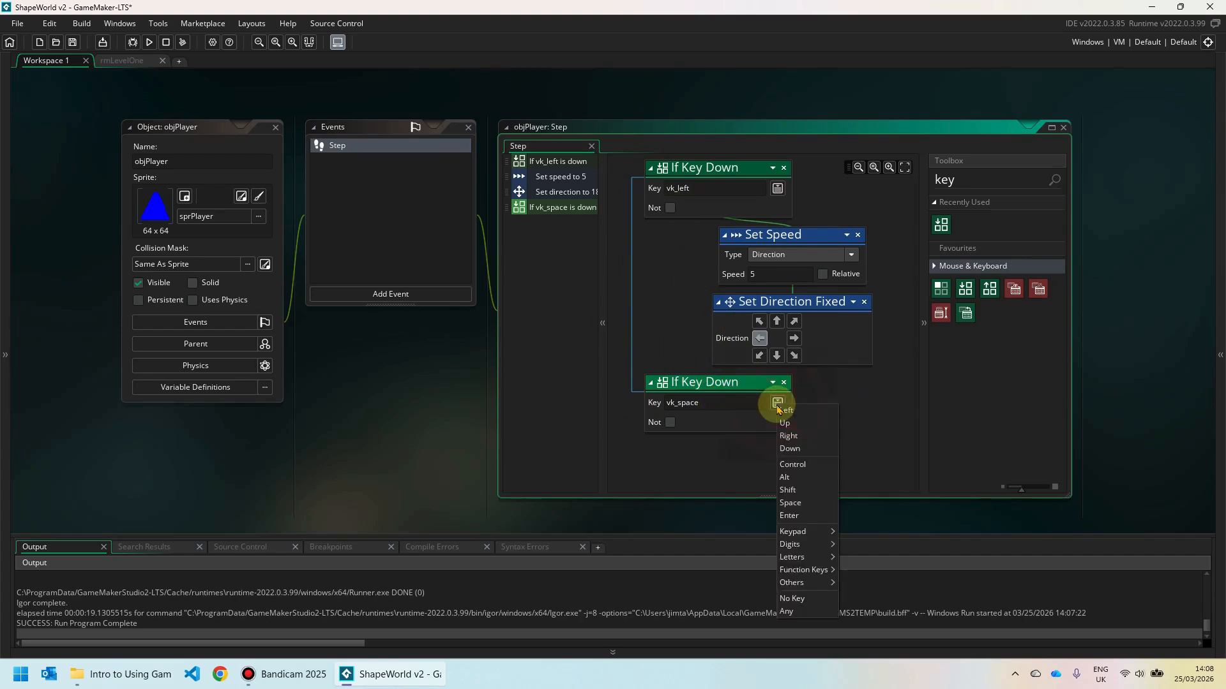
pyautogui.click(788, 598)
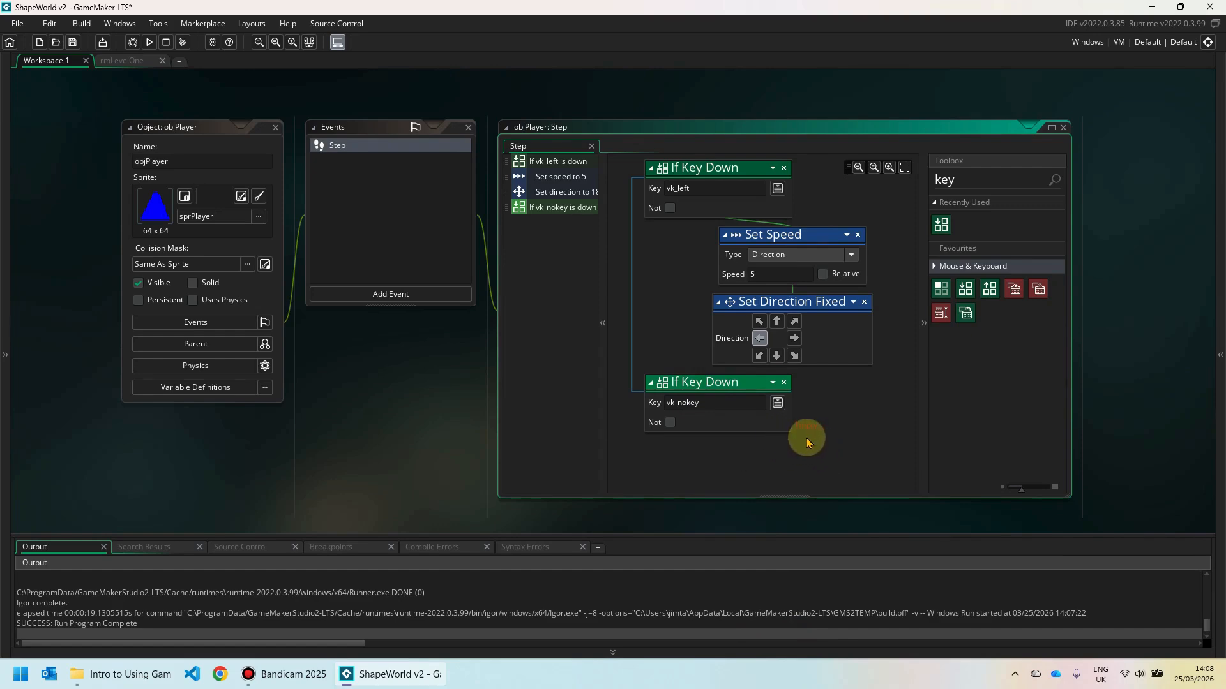
# Attach a Set Speed action with speed 0 under the vk_nokey check.
pyautogui.doubleClick(943, 180)
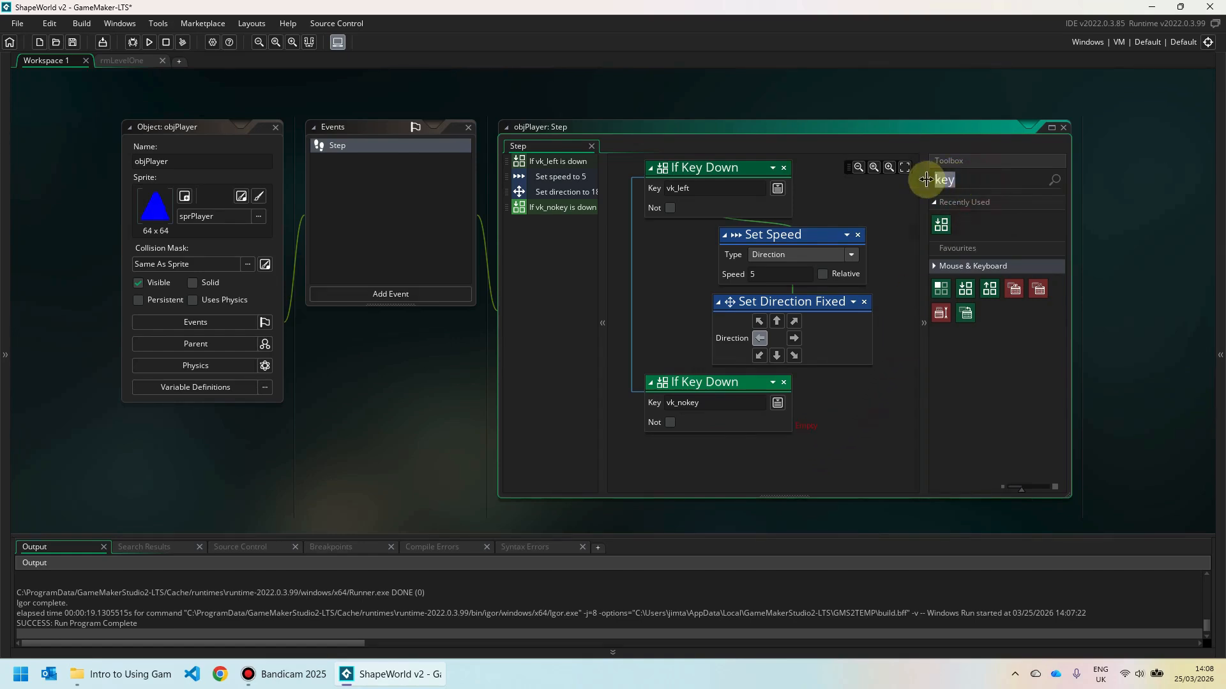
pyautogui.write('speed')
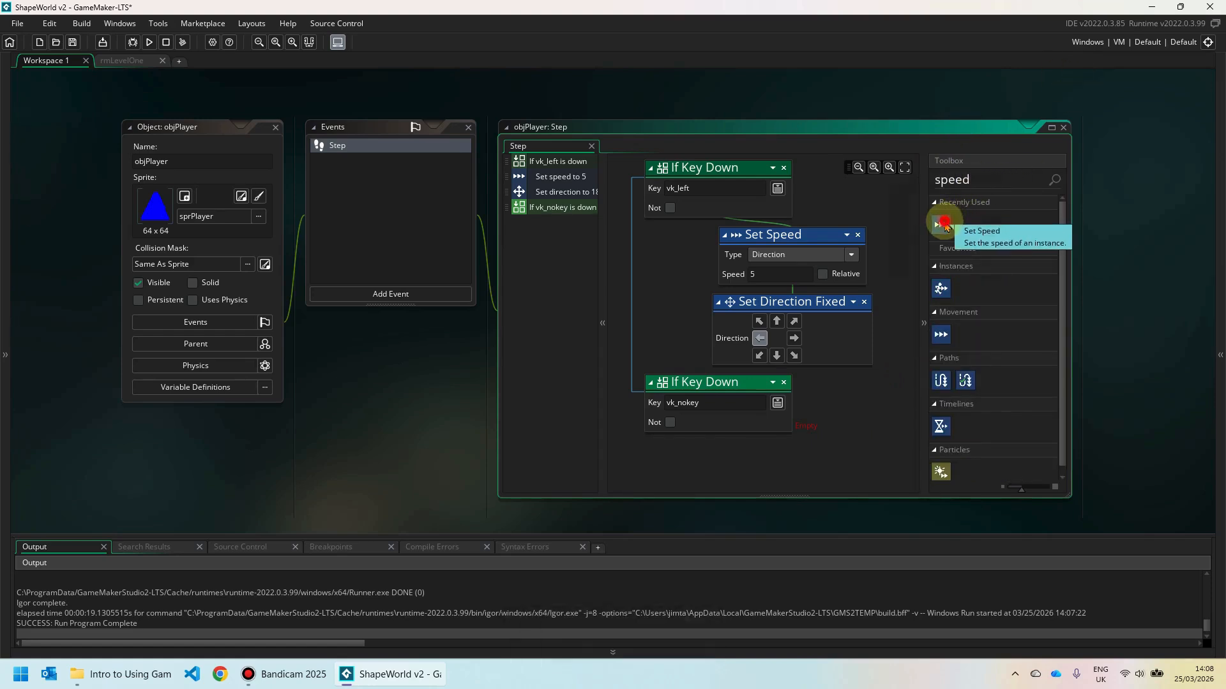
pyautogui.moveTo(941, 224); pyautogui.dragTo(802, 422)
pyautogui.click(758, 465)
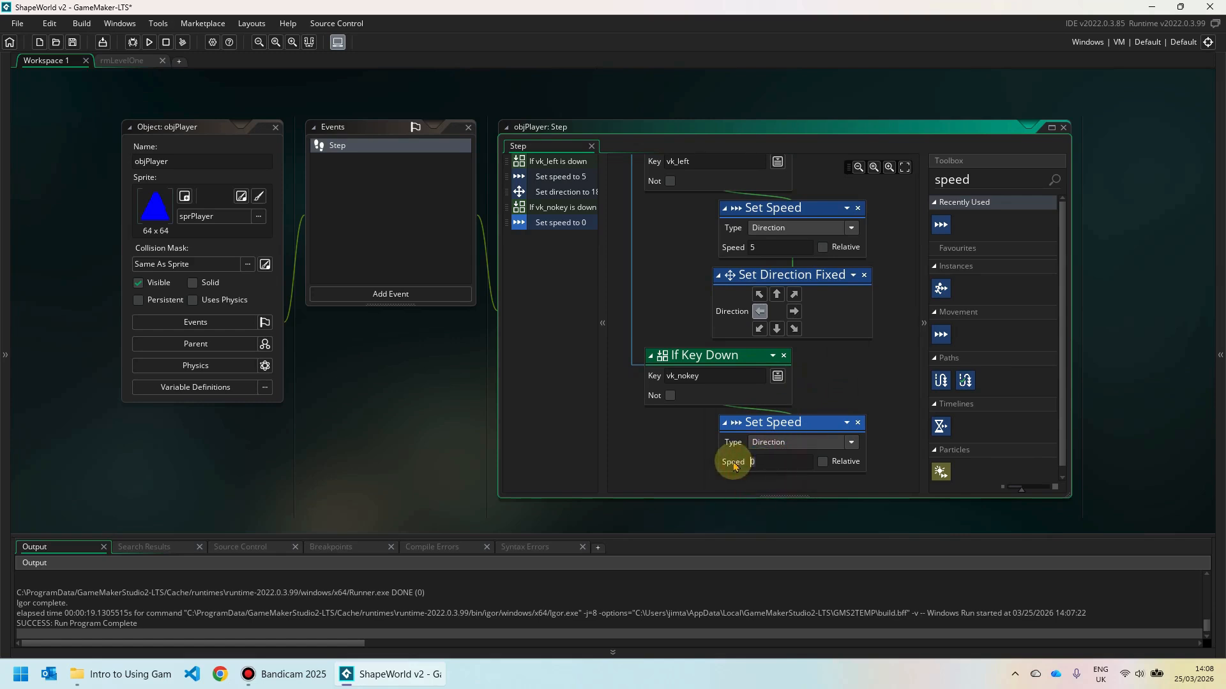
pyautogui.write('0')
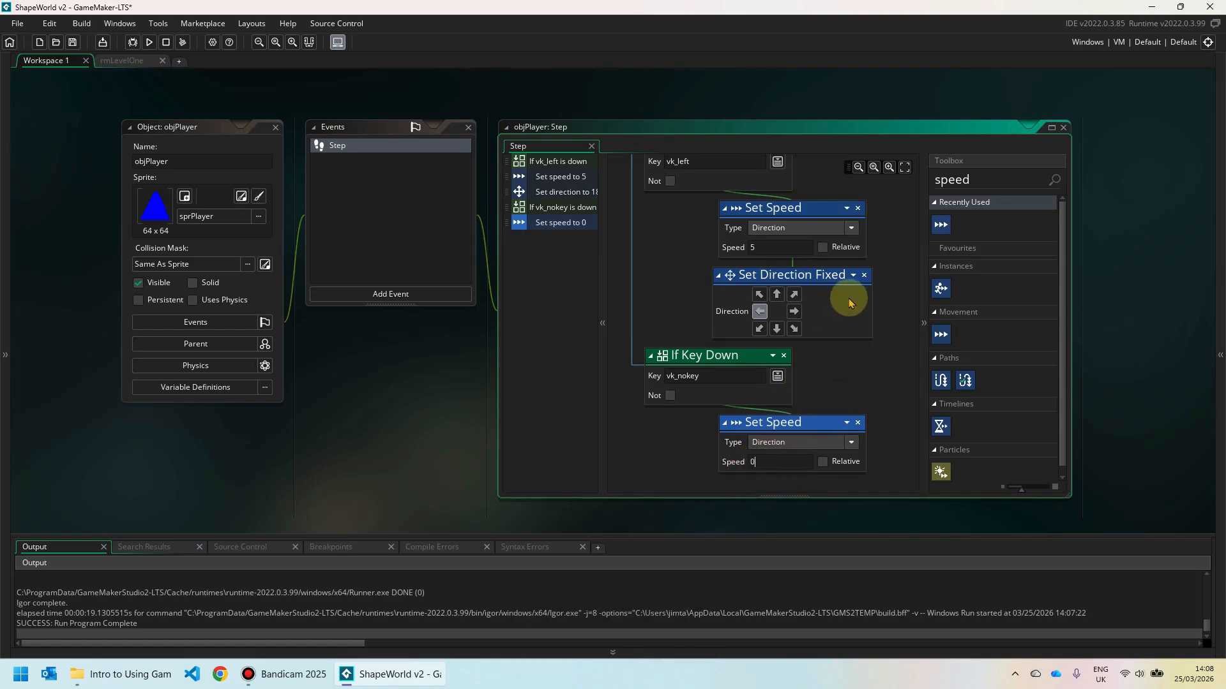
pyautogui.click(150, 42)
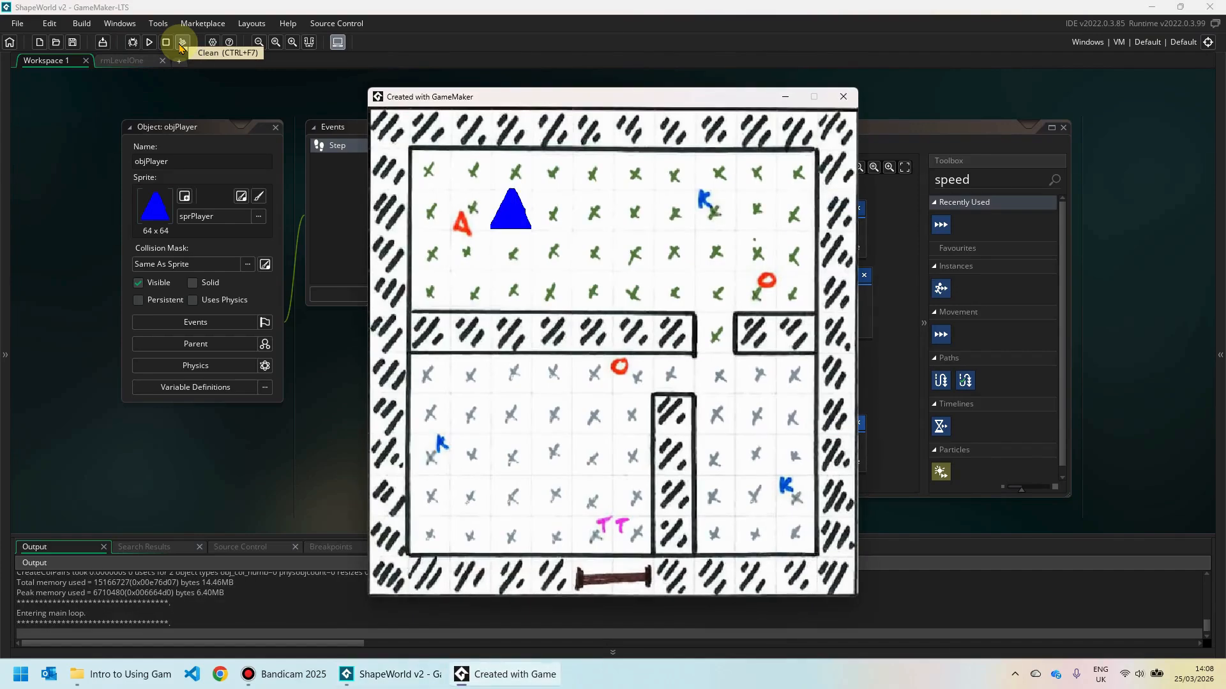
pyautogui.press('Left')
pyautogui.press('Left')
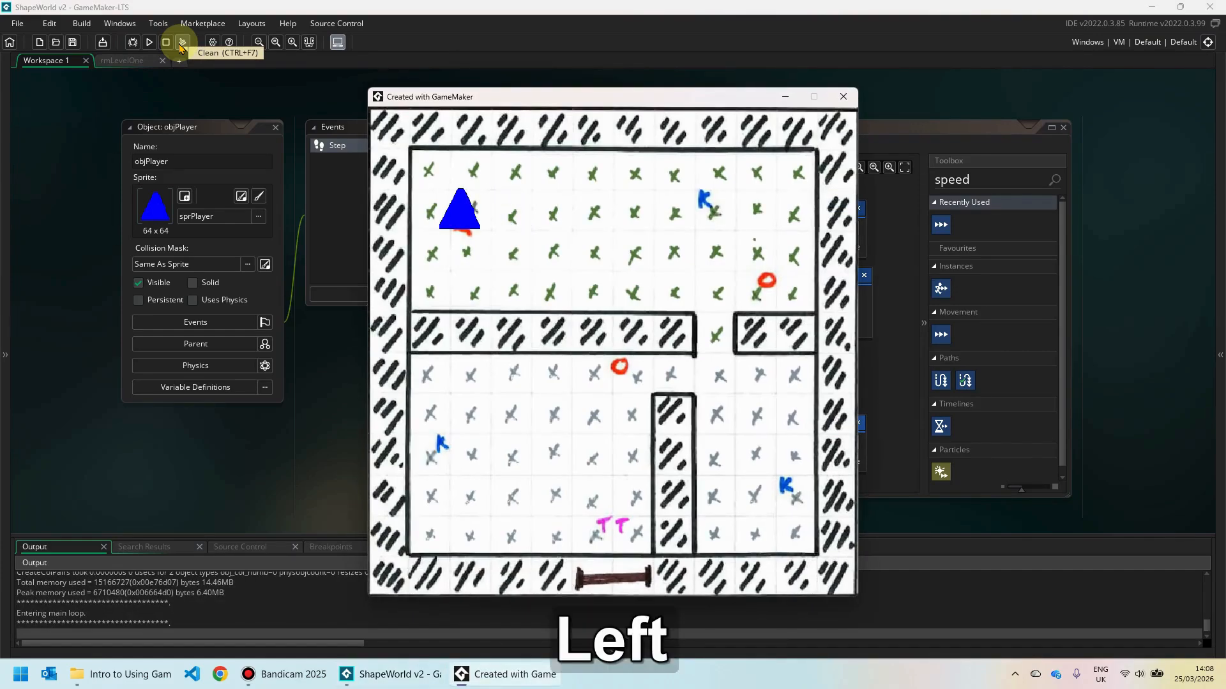
pyautogui.press('Left')
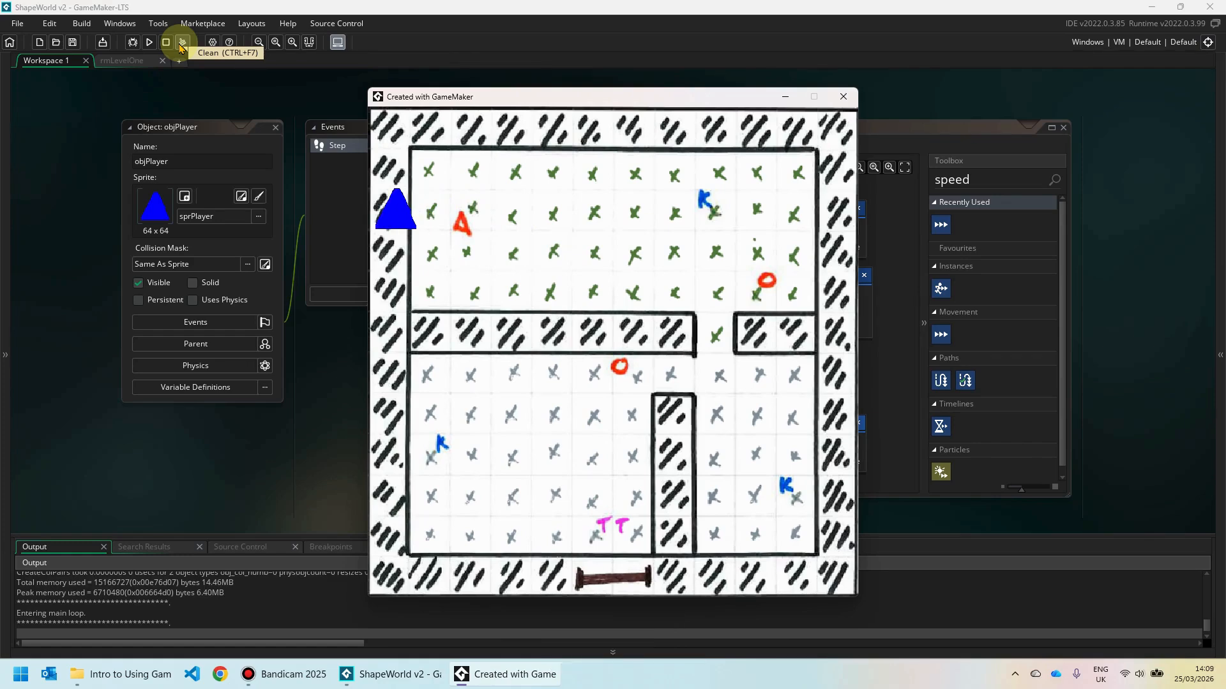
pyautogui.press('Right')
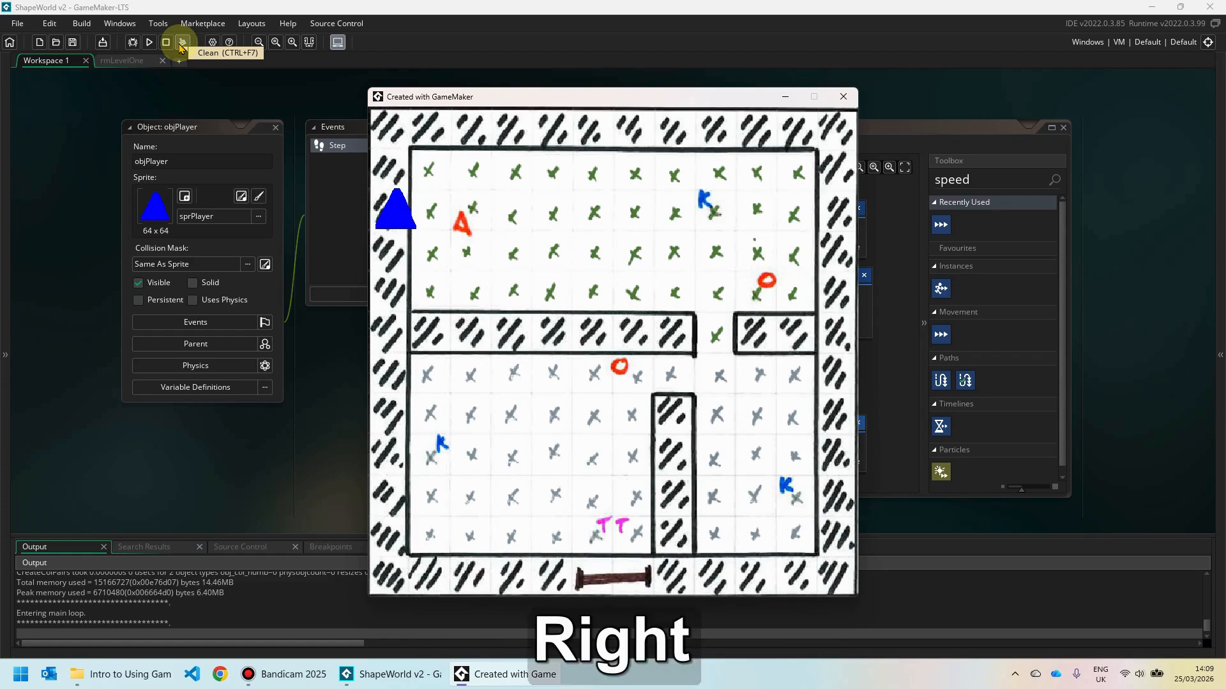
pyautogui.press('Down')
pyautogui.press('Up')
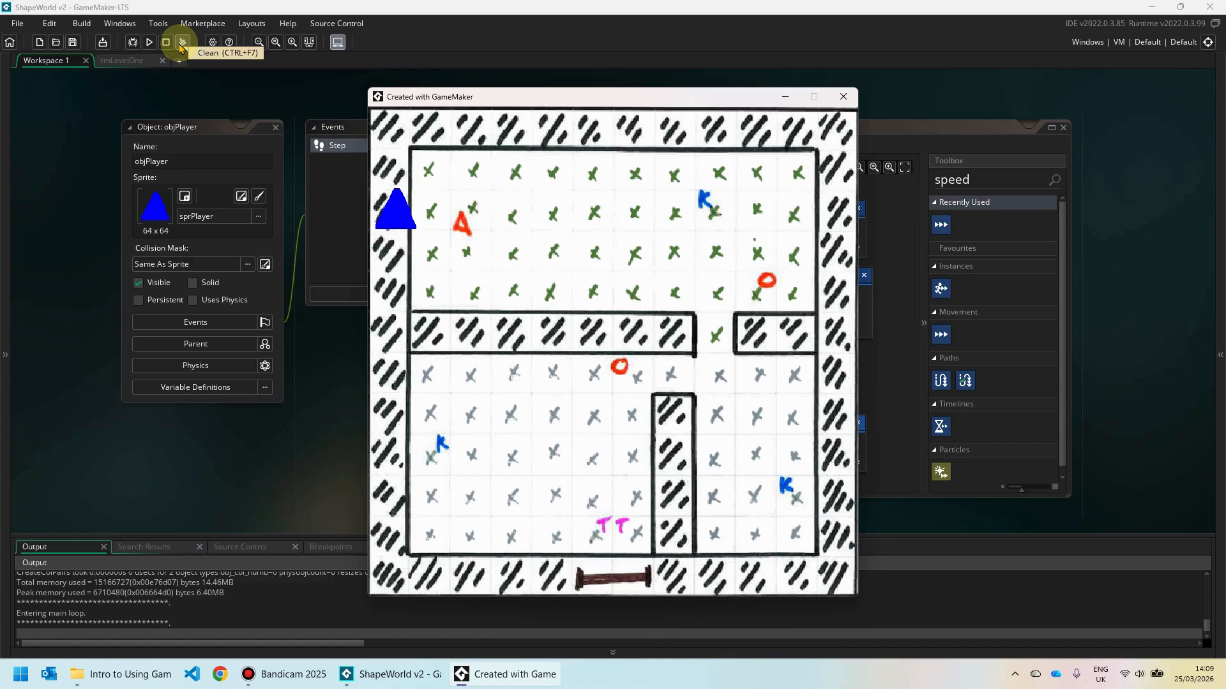
pyautogui.click(843, 97)
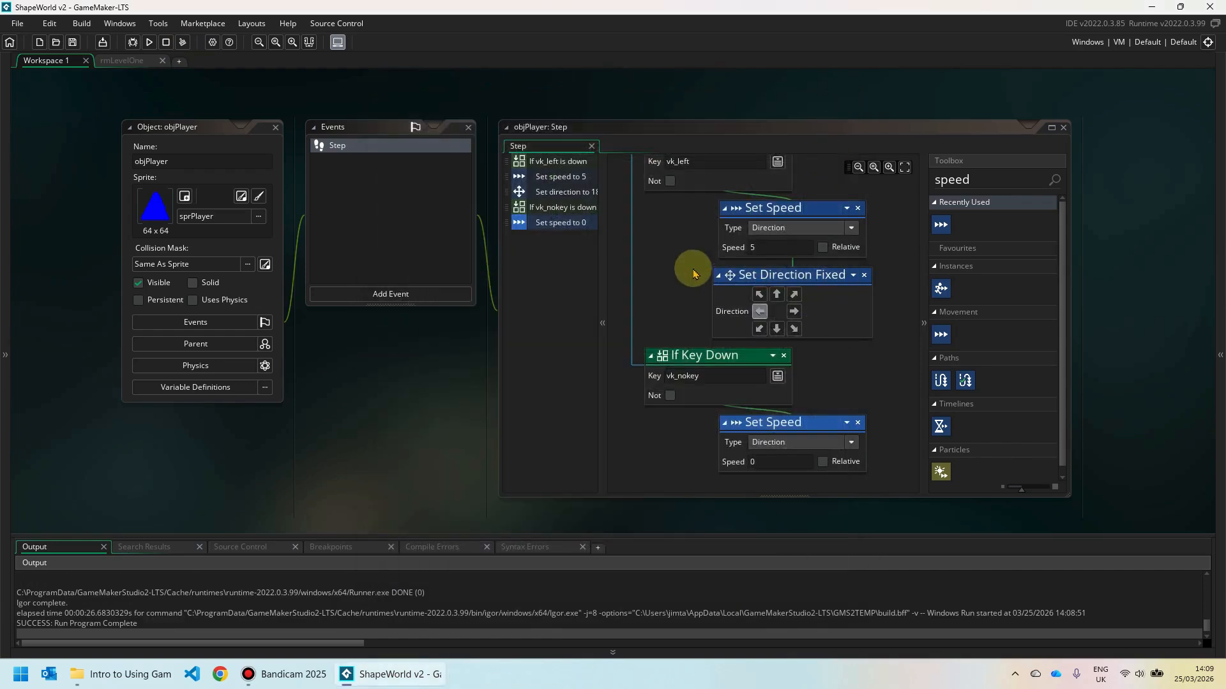
pyautogui.moveTo(691, 275); pyautogui.dragTo(725, 351, button='middle')
pyautogui.moveTo(766, 199); pyautogui.dragTo(771, 308, button='middle')
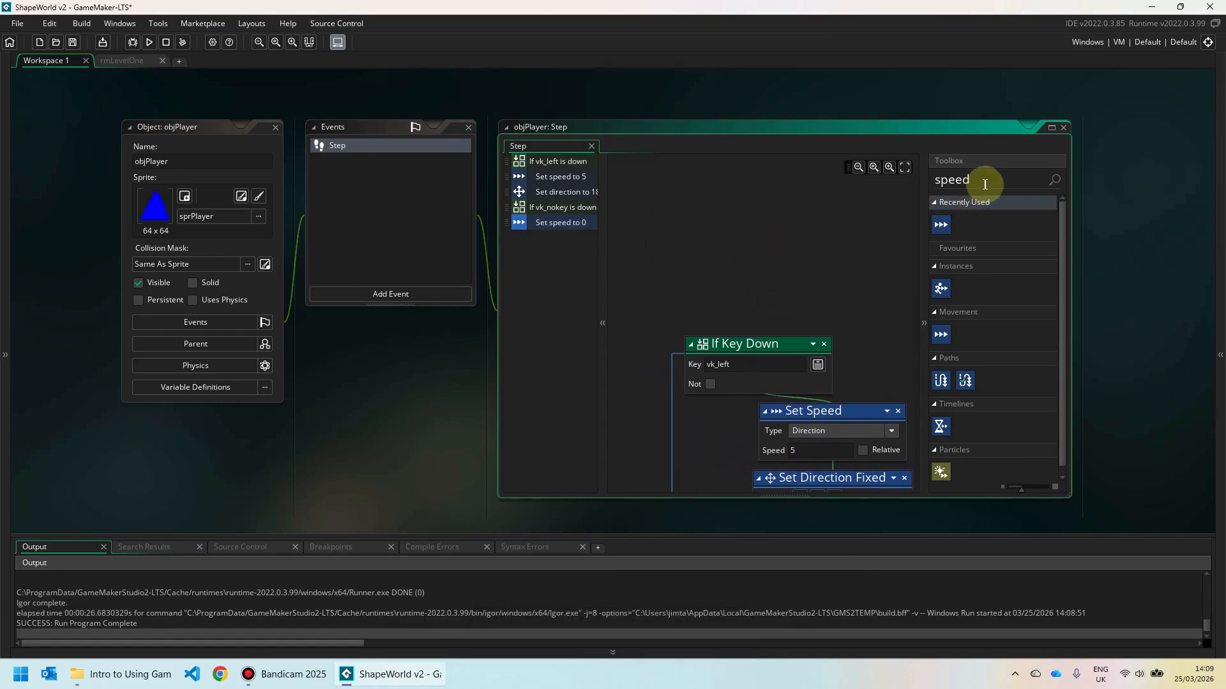
pyautogui.moveTo(985, 184); pyautogui.dragTo(923, 180)
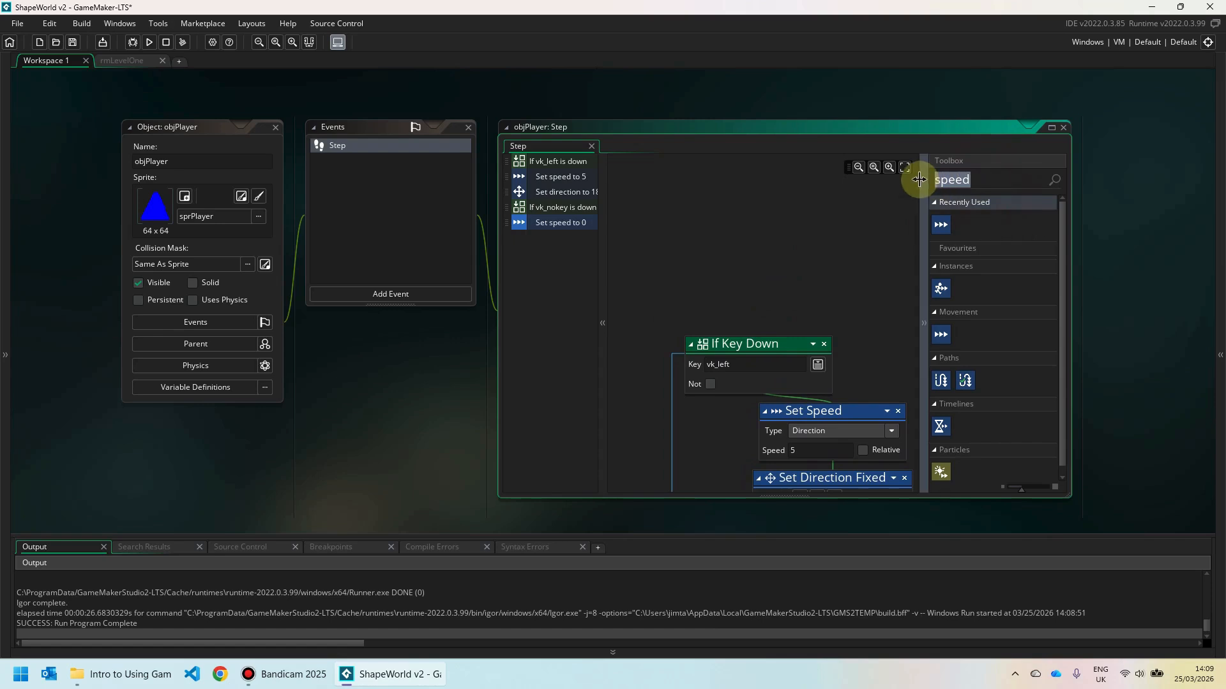
# Add an If Key Down check at the top of the Step event, set to vk_right.
pyautogui.write('if')
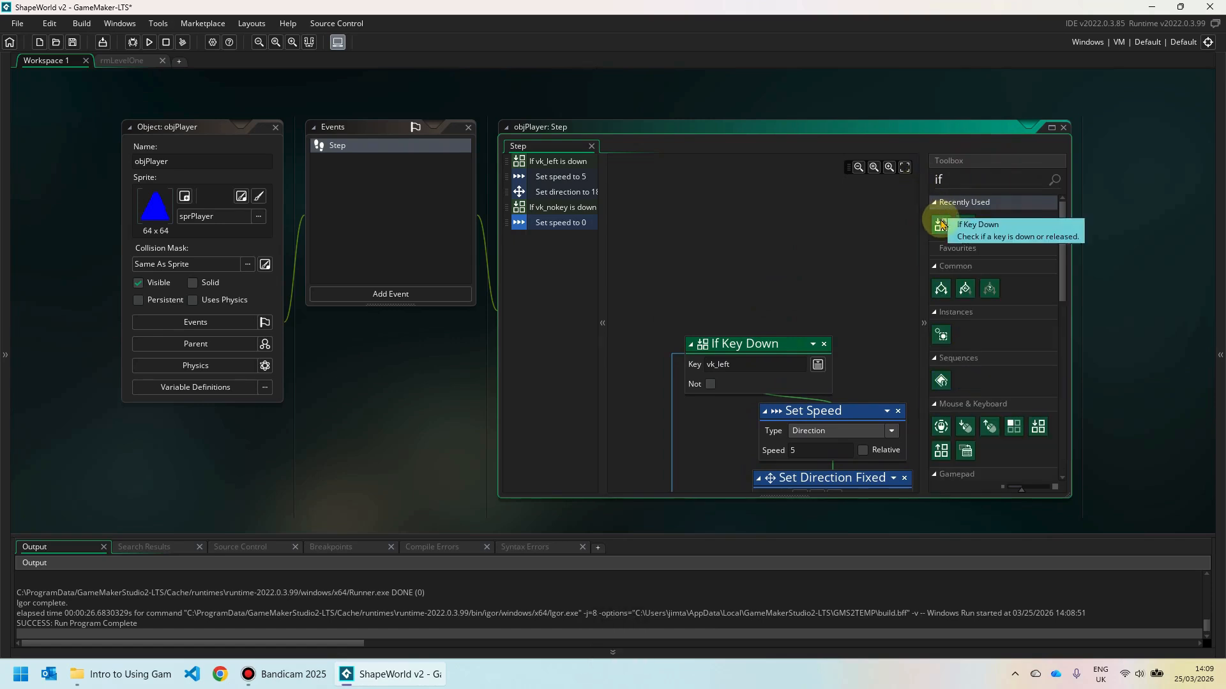
pyautogui.moveTo(943, 227); pyautogui.dragTo(719, 289)
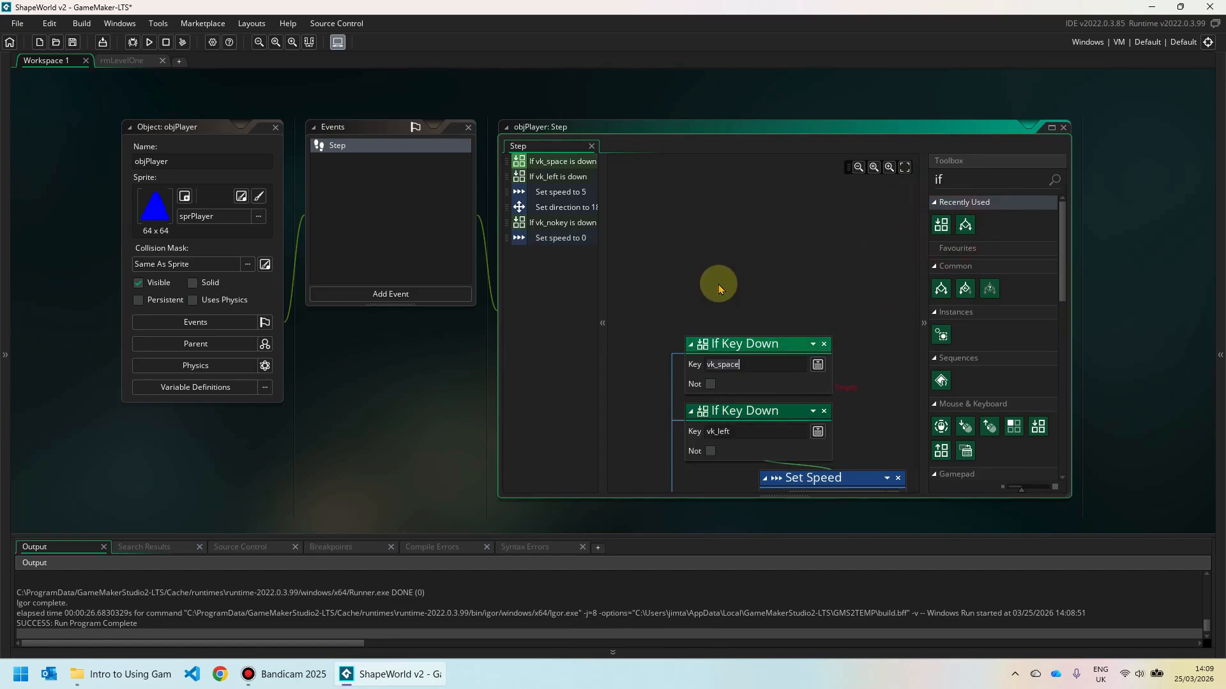
pyautogui.click(817, 364)
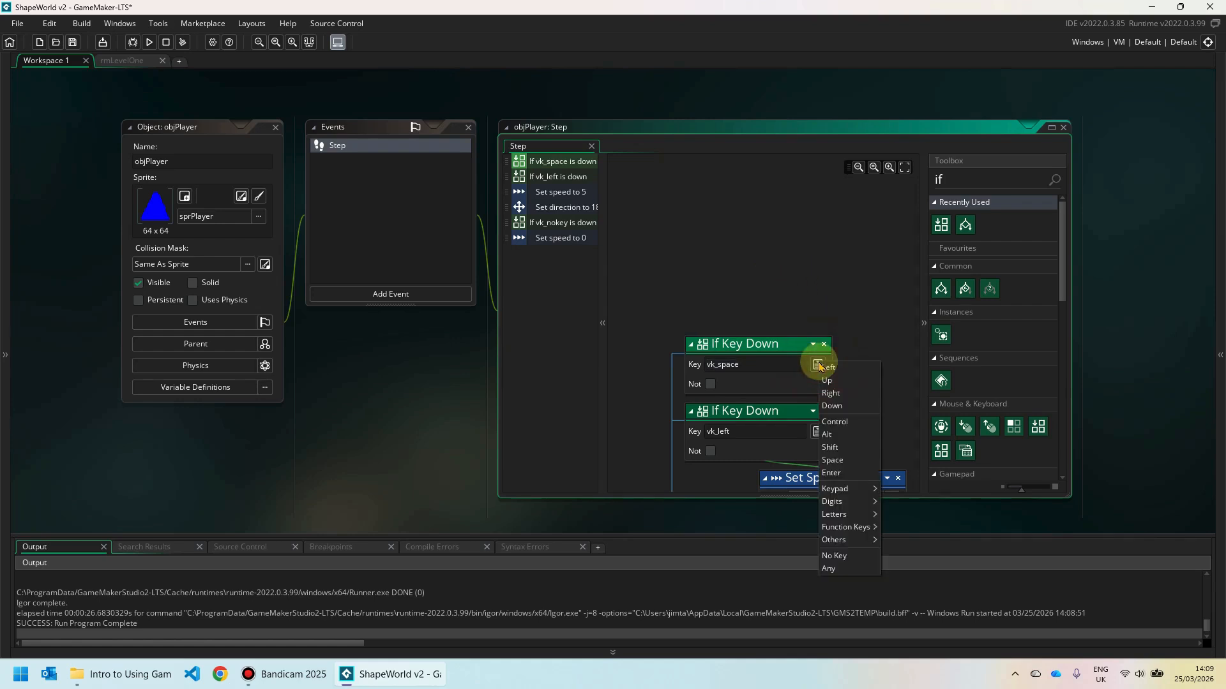
pyautogui.click(836, 393)
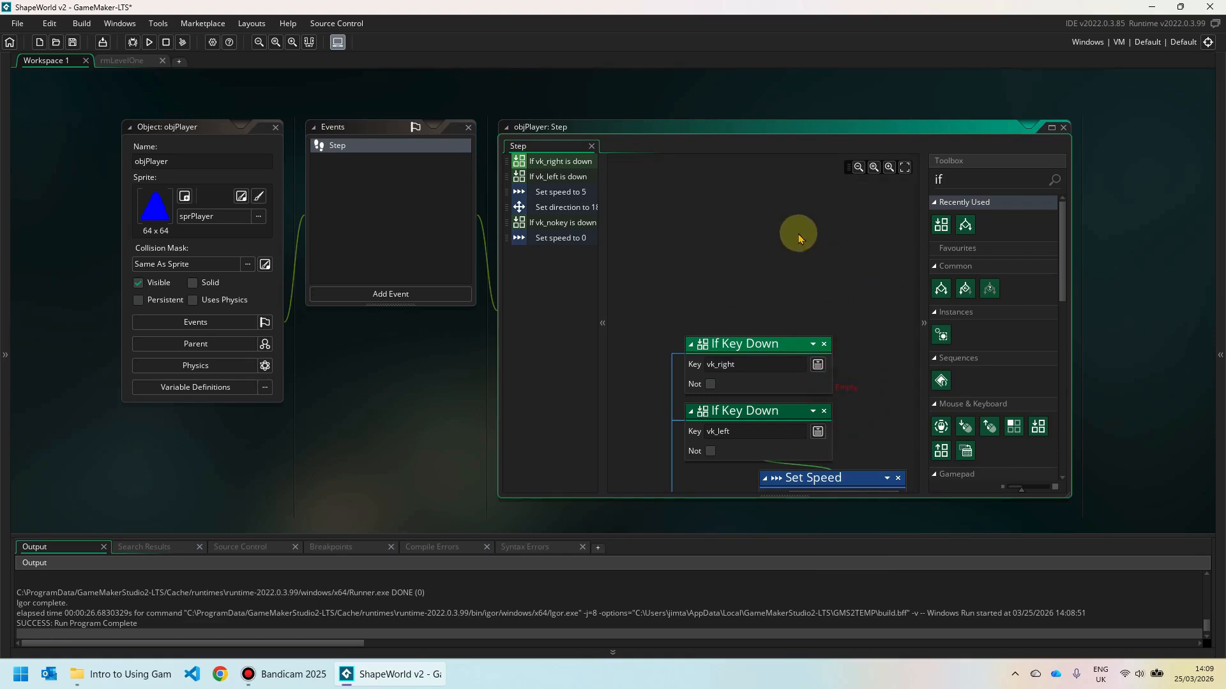
pyautogui.scroll(-1, 823, 284)
pyautogui.scroll(-1, 839, 284)
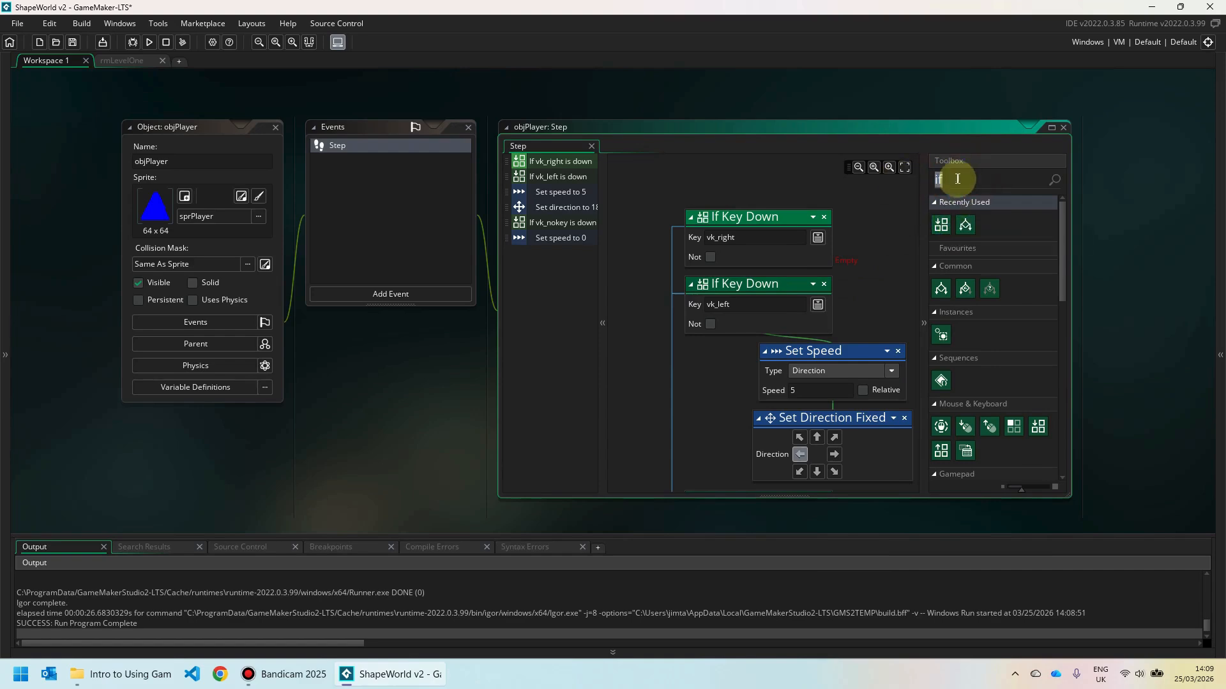
# Attach a Set Speed action with speed 5 under the vk_right check.
pyautogui.moveTo(929, 179); pyautogui.dragTo(988, 195)
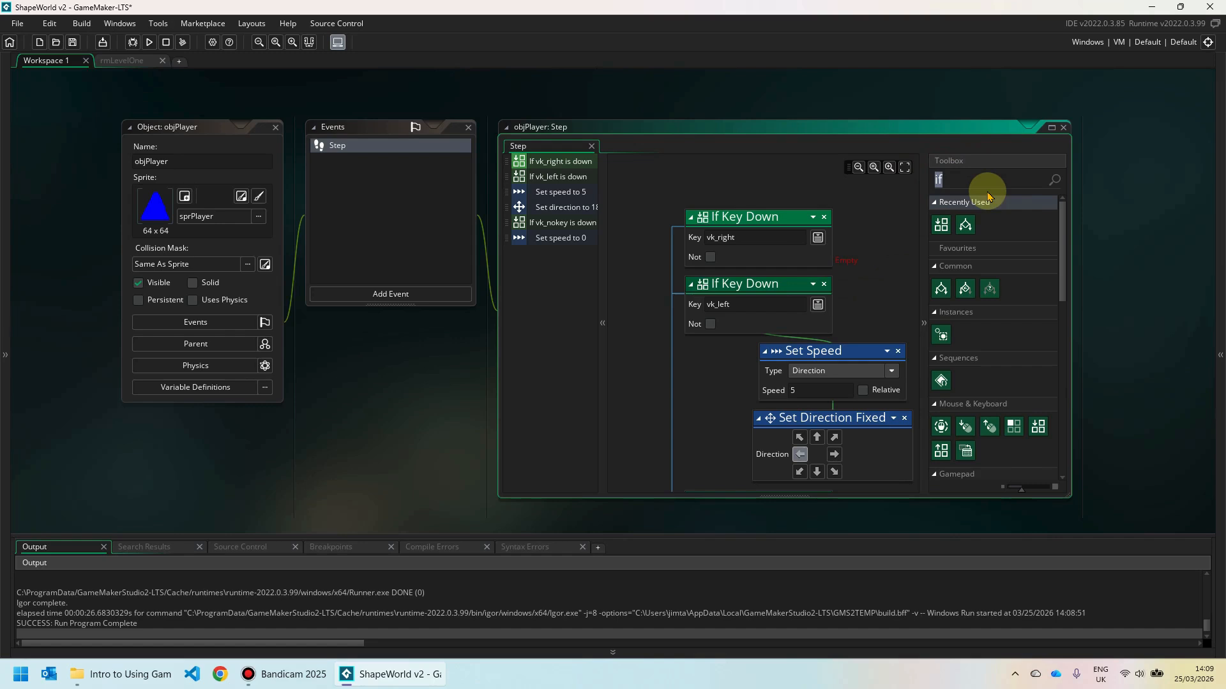
pyautogui.write('speed')
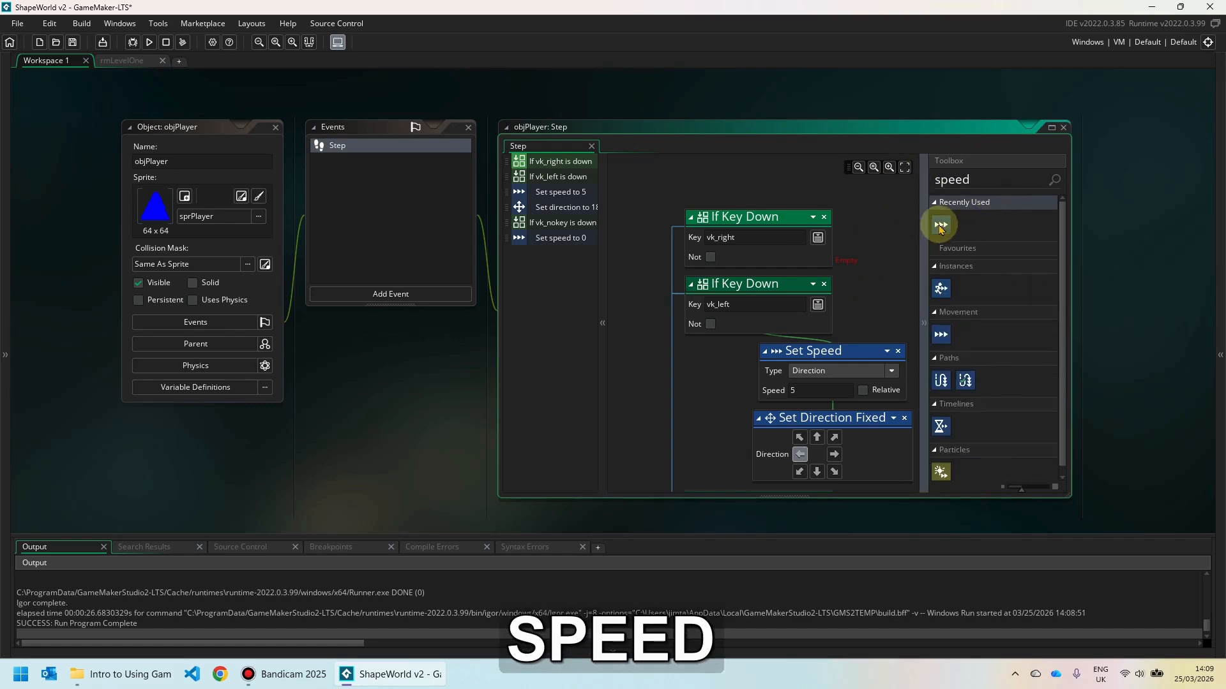
pyautogui.click(944, 226)
pyautogui.moveTo(944, 226); pyautogui.dragTo(845, 248)
pyautogui.click(822, 324)
pyautogui.write('5')
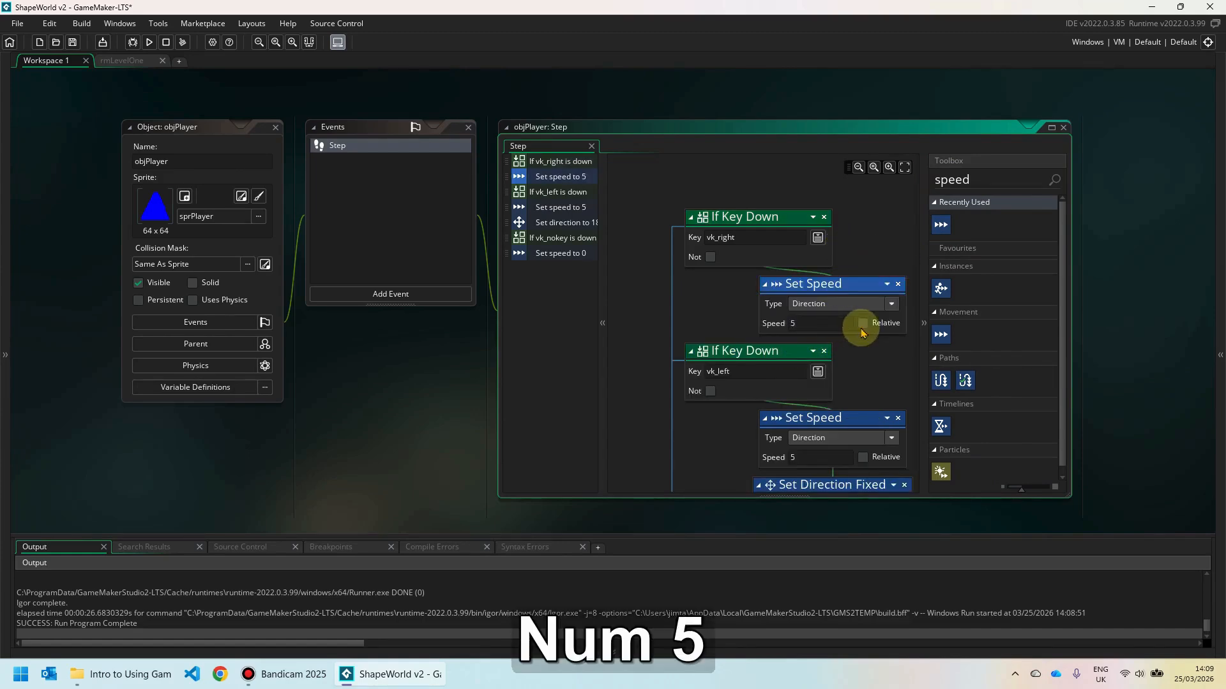
# Add a Set Direction Fixed action pointing right under the speed action.
pyautogui.moveTo(986, 179); pyautogui.dragTo(919, 180)
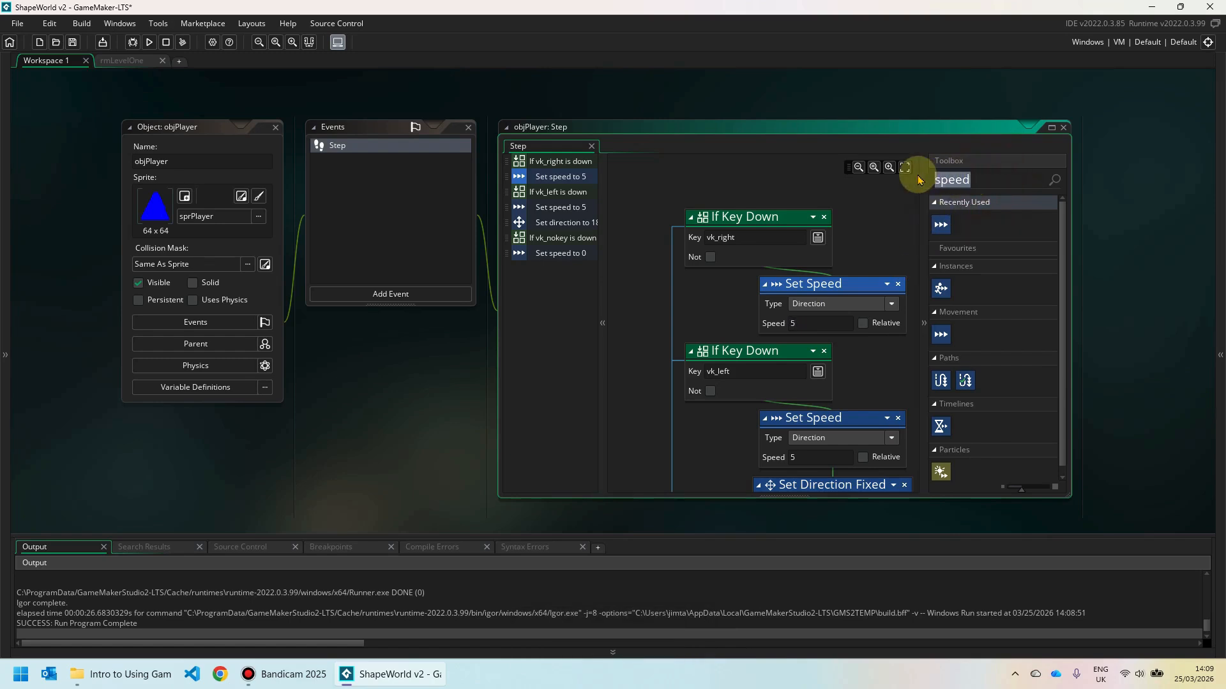
pyautogui.write('dire')
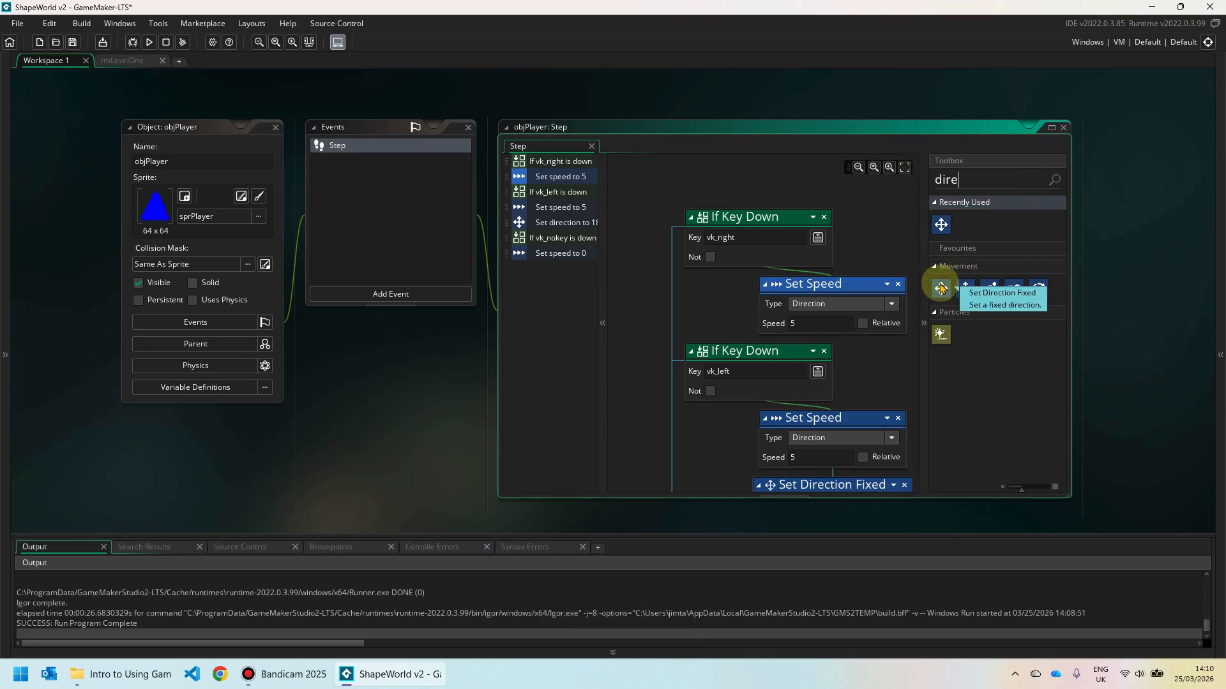
pyautogui.click(941, 288)
pyautogui.moveTo(941, 288); pyautogui.dragTo(821, 344)
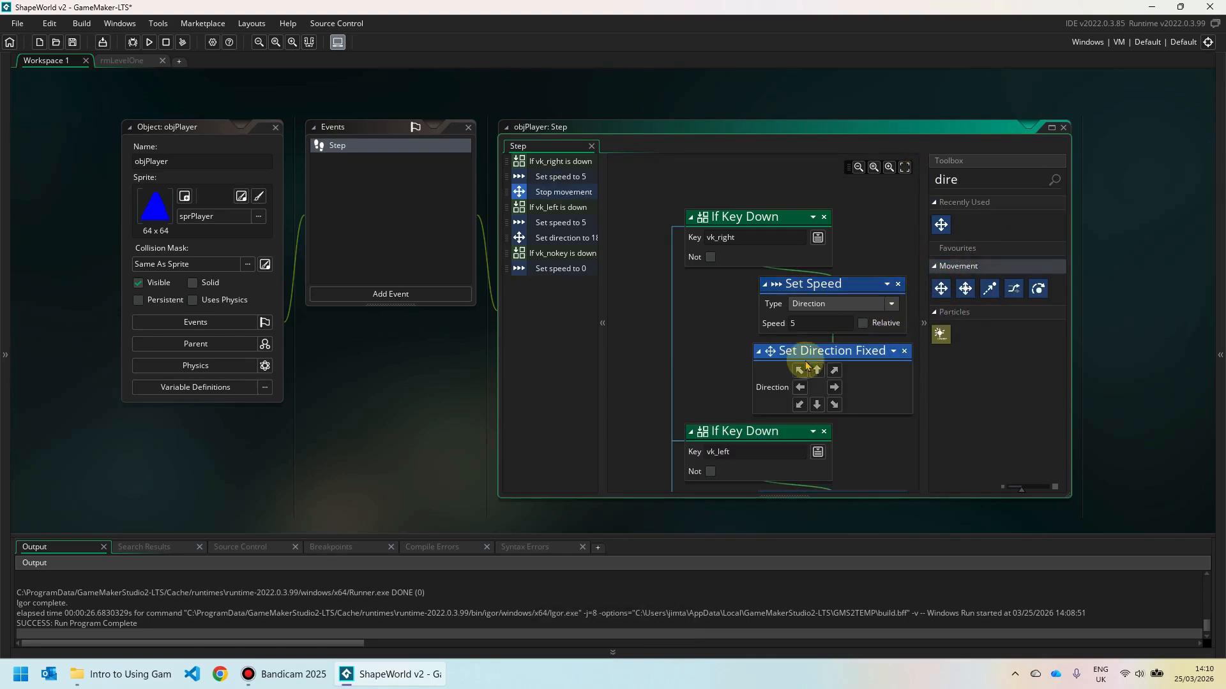
pyautogui.click(835, 389)
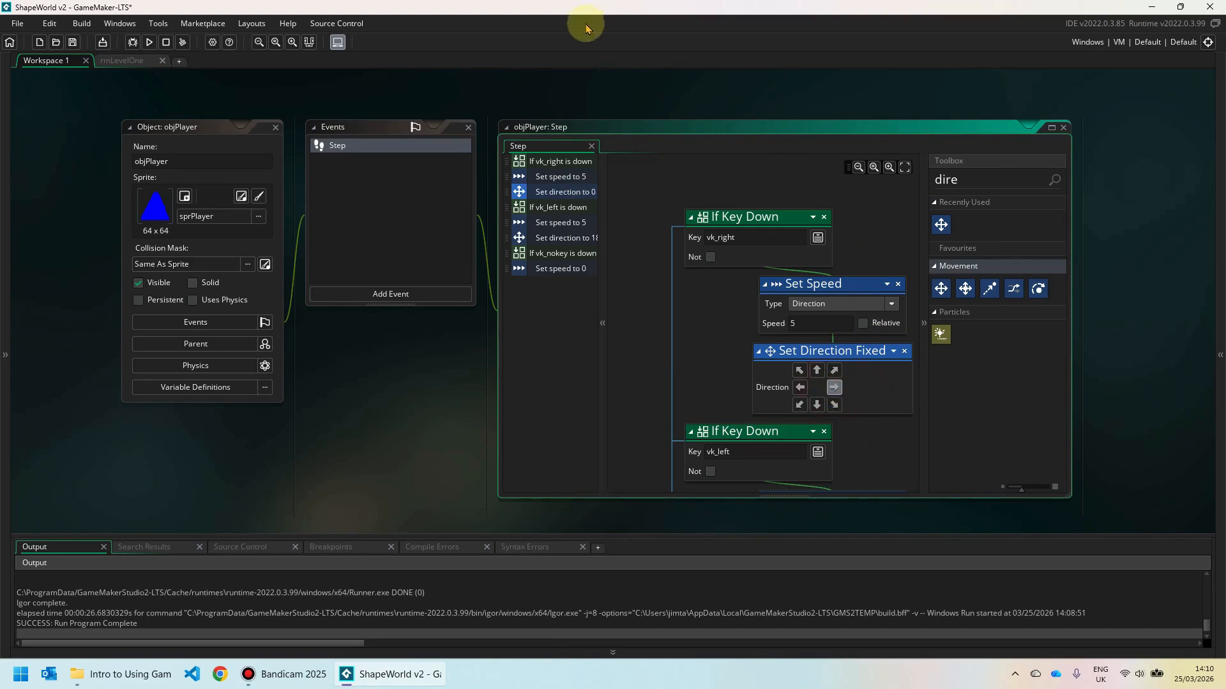
# Run the game, steer the triangle alternately left and right, then close the game window.
pyautogui.click(150, 43)
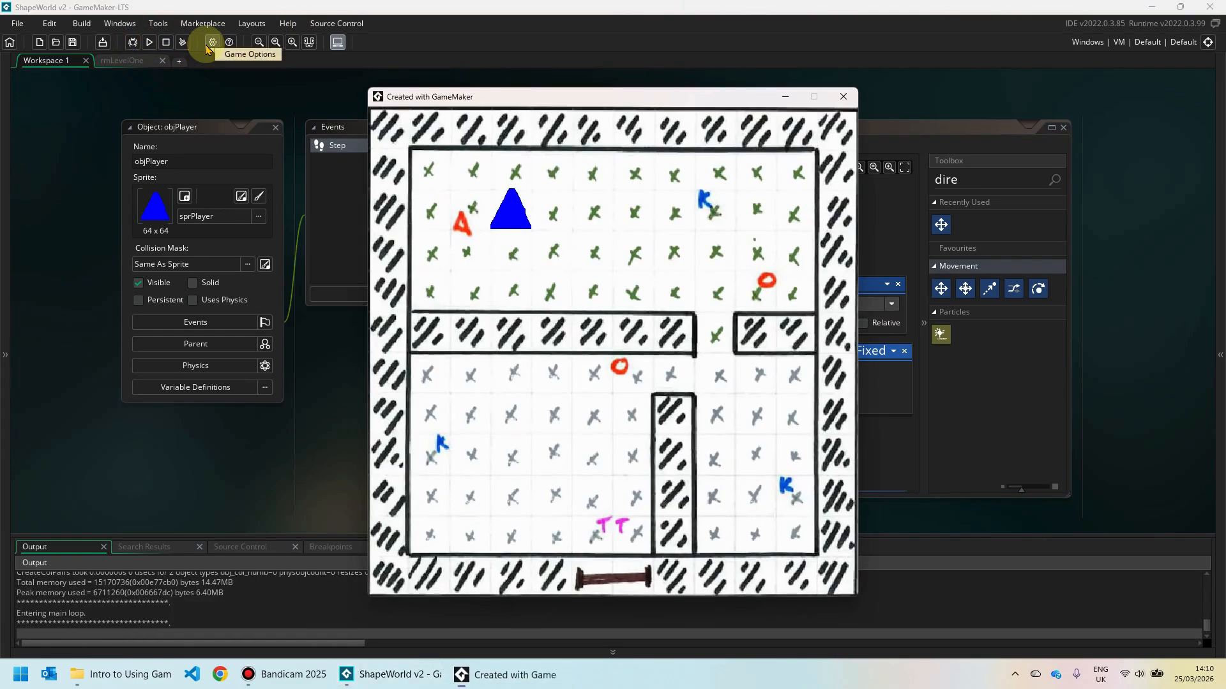
pyautogui.press('Left')
pyautogui.press('Right')
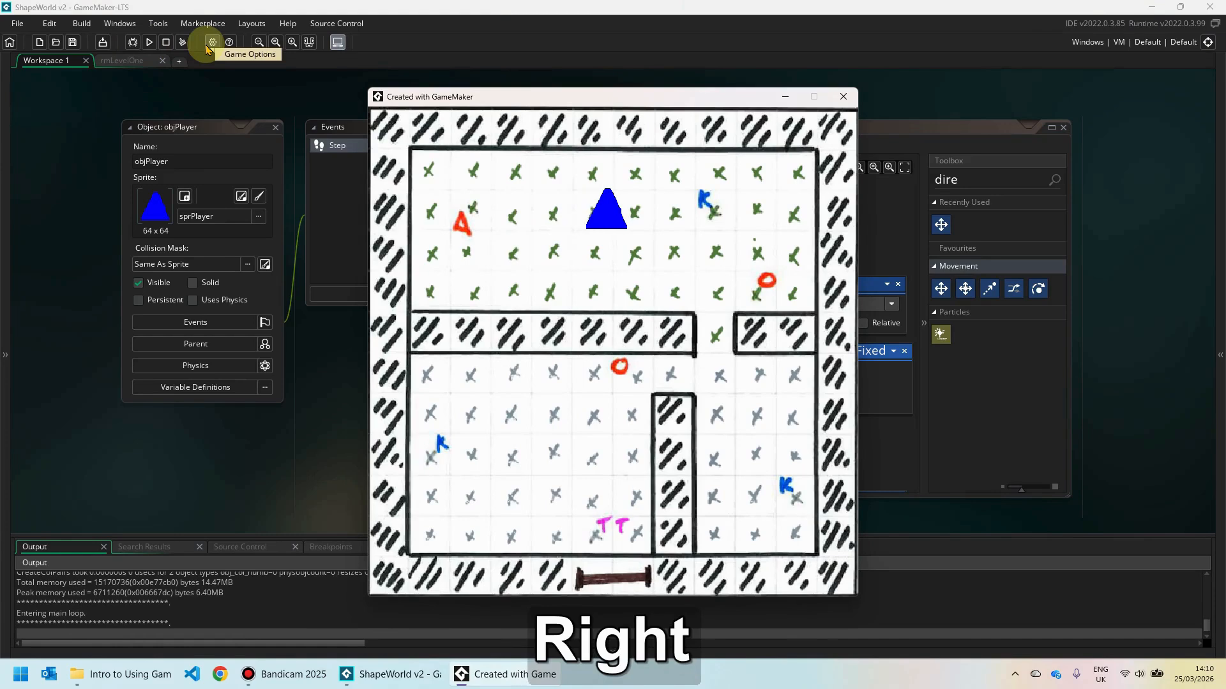
pyautogui.press('Left')
pyautogui.press('Right')
pyautogui.press('Left')
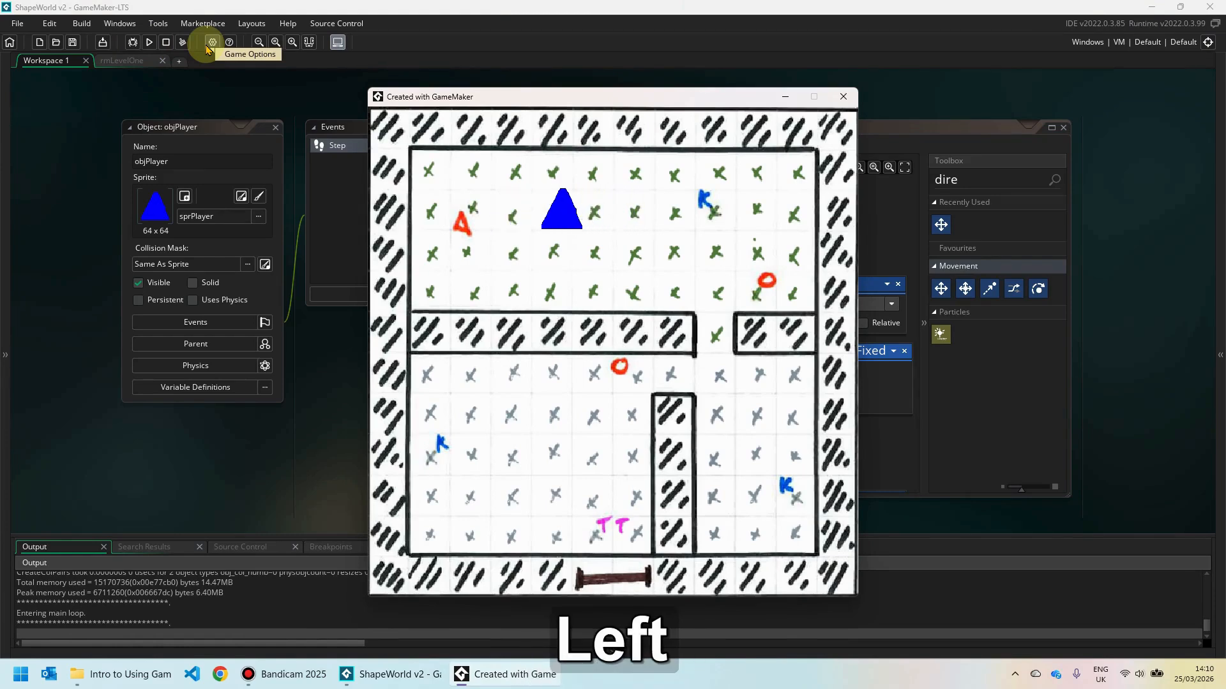
pyautogui.press('Right')
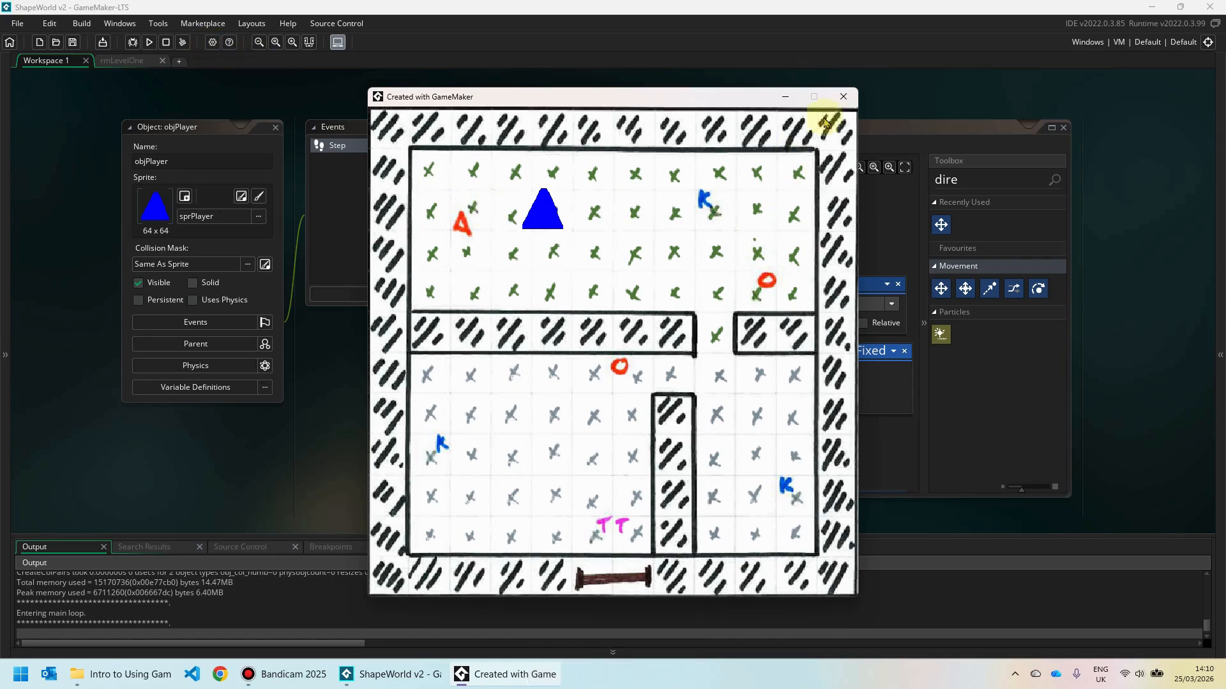
pyautogui.click(844, 97)
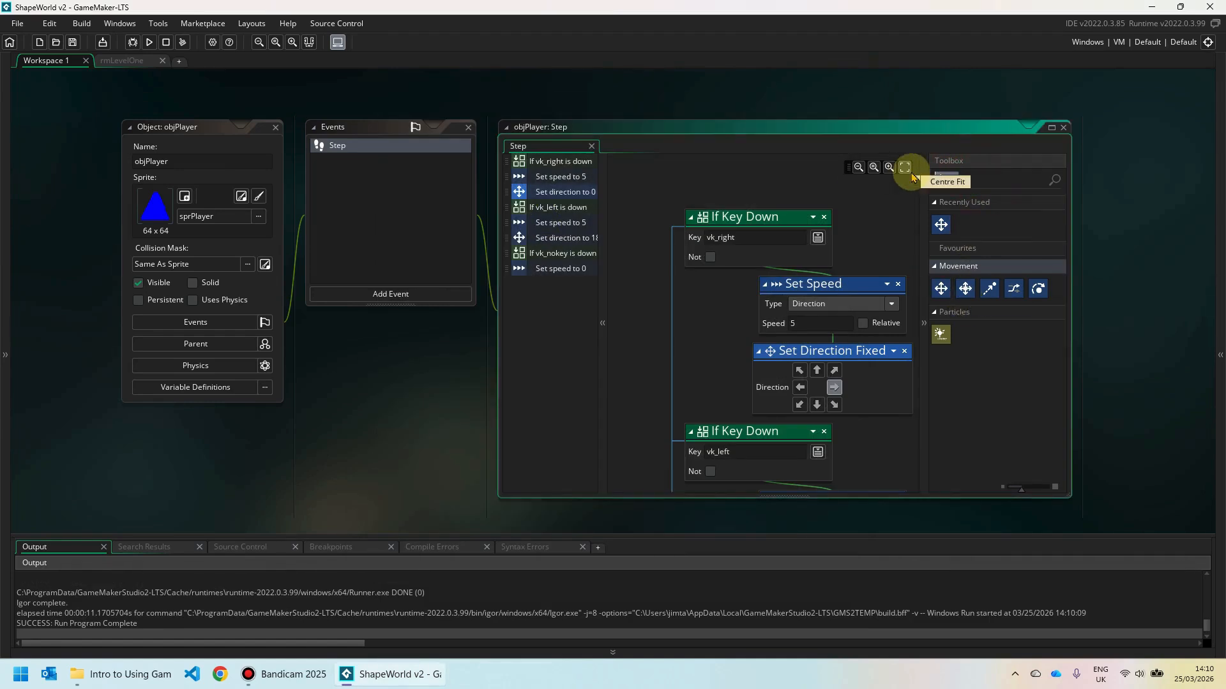
# Add an If Key Down check to the Step event, set to vk_up.
pyautogui.write('key')
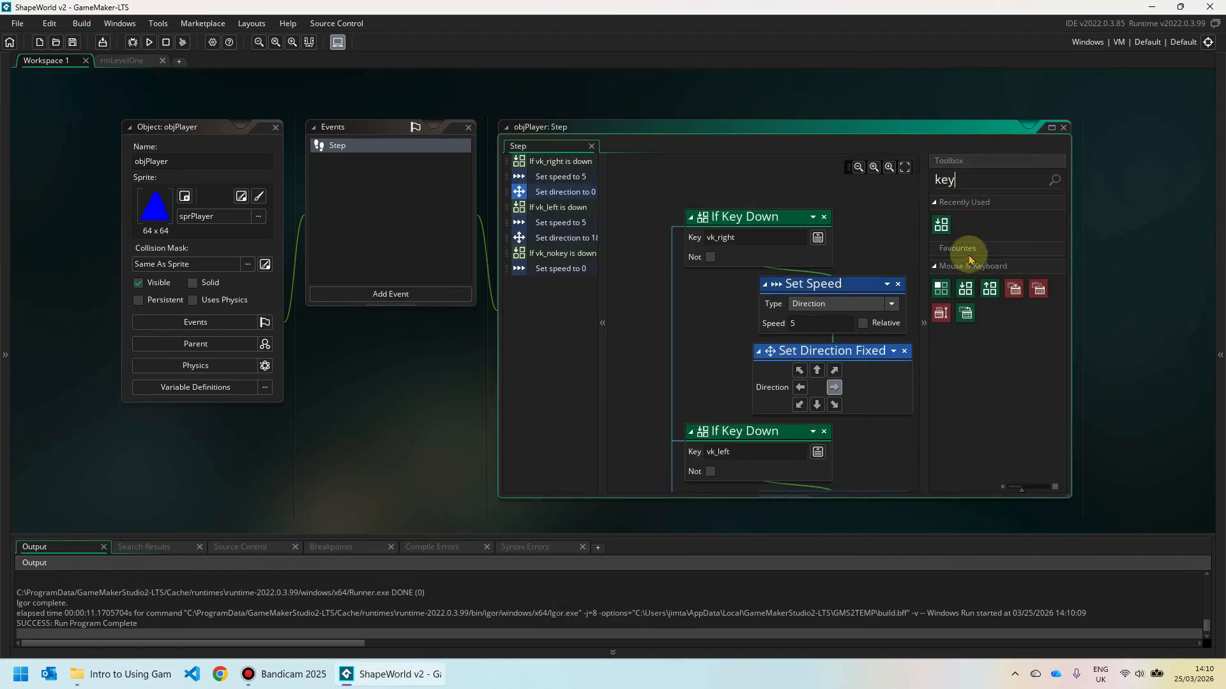
pyautogui.moveTo(966, 289); pyautogui.dragTo(739, 174)
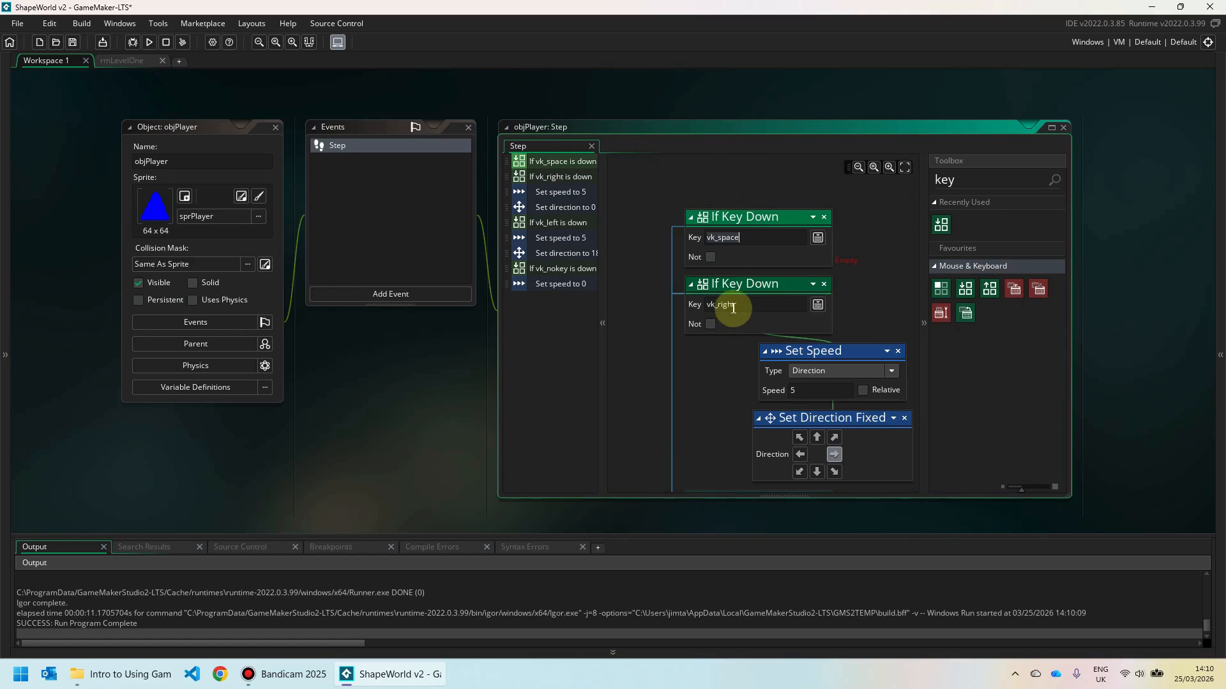
pyautogui.click(818, 239)
pyautogui.click(829, 253)
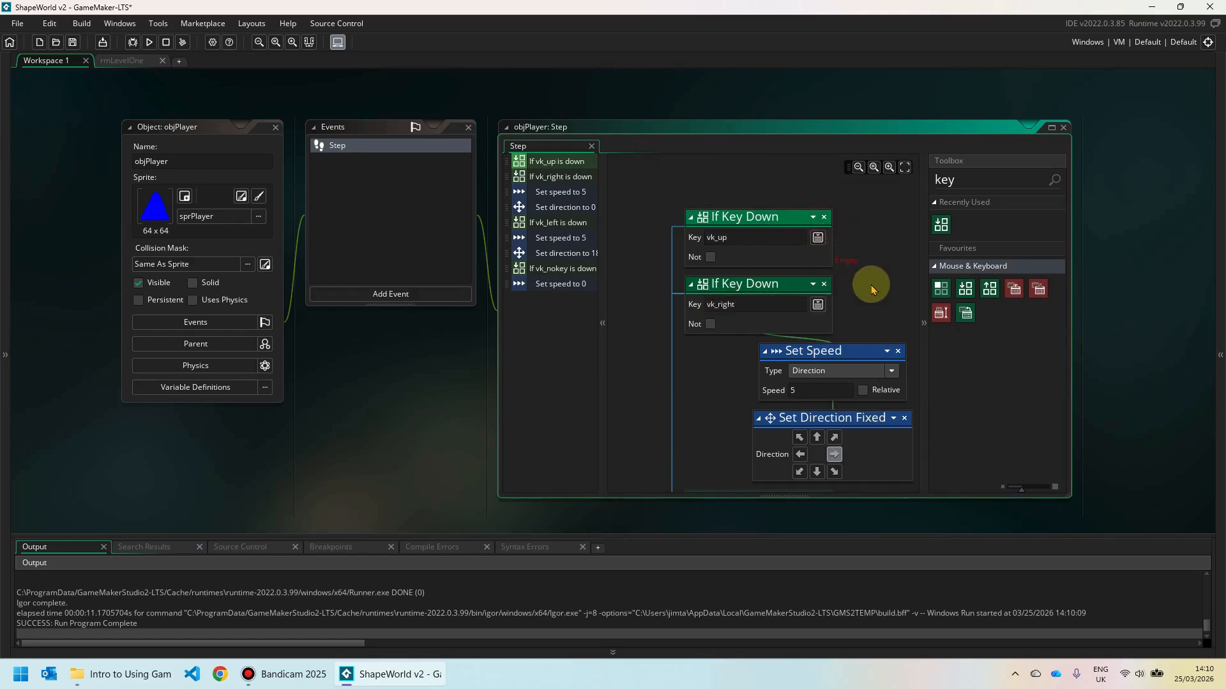
# Attach Set Speed 5 and a Set Direction Fixed pointing up (90) under the vk_up check.
pyautogui.doubleClick(950, 180)
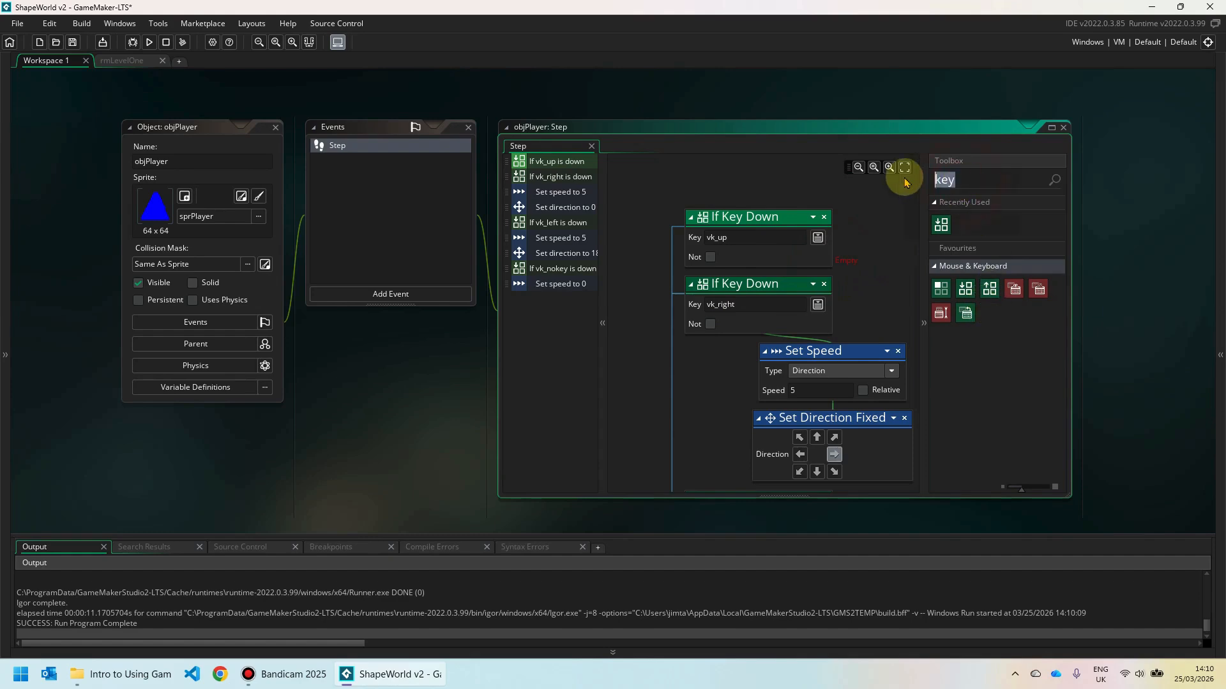
pyautogui.press('Delete')
pyautogui.write('speed')
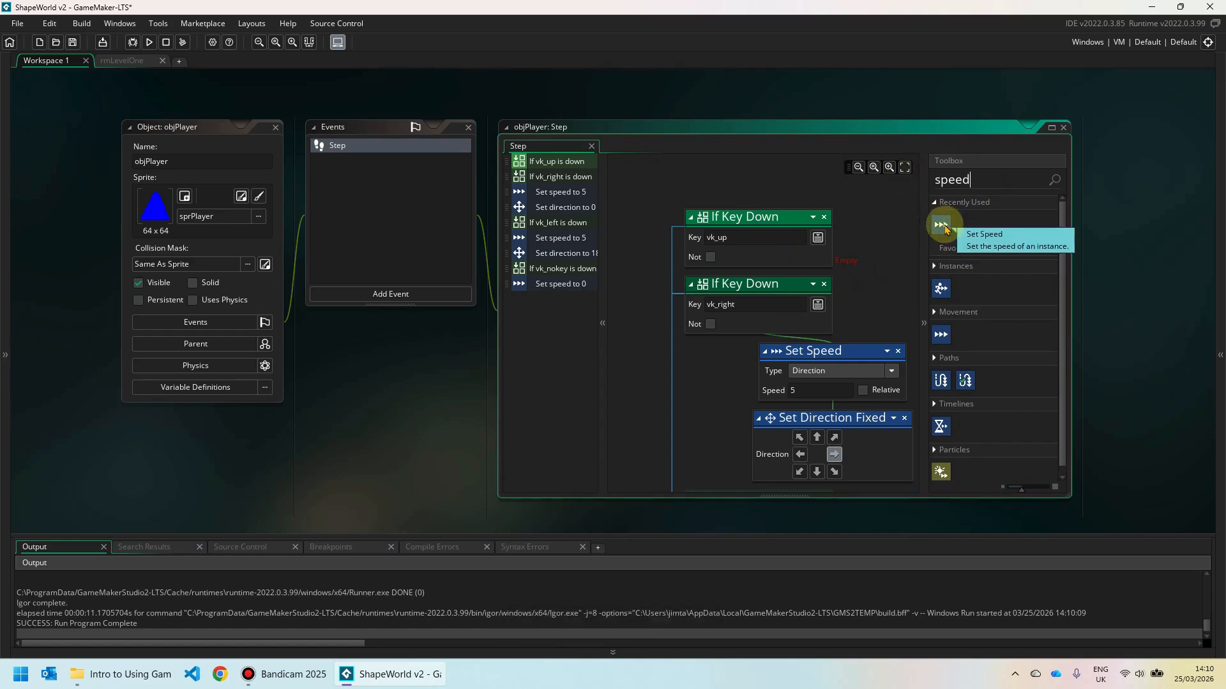
pyautogui.moveTo(940, 225); pyautogui.dragTo(848, 253)
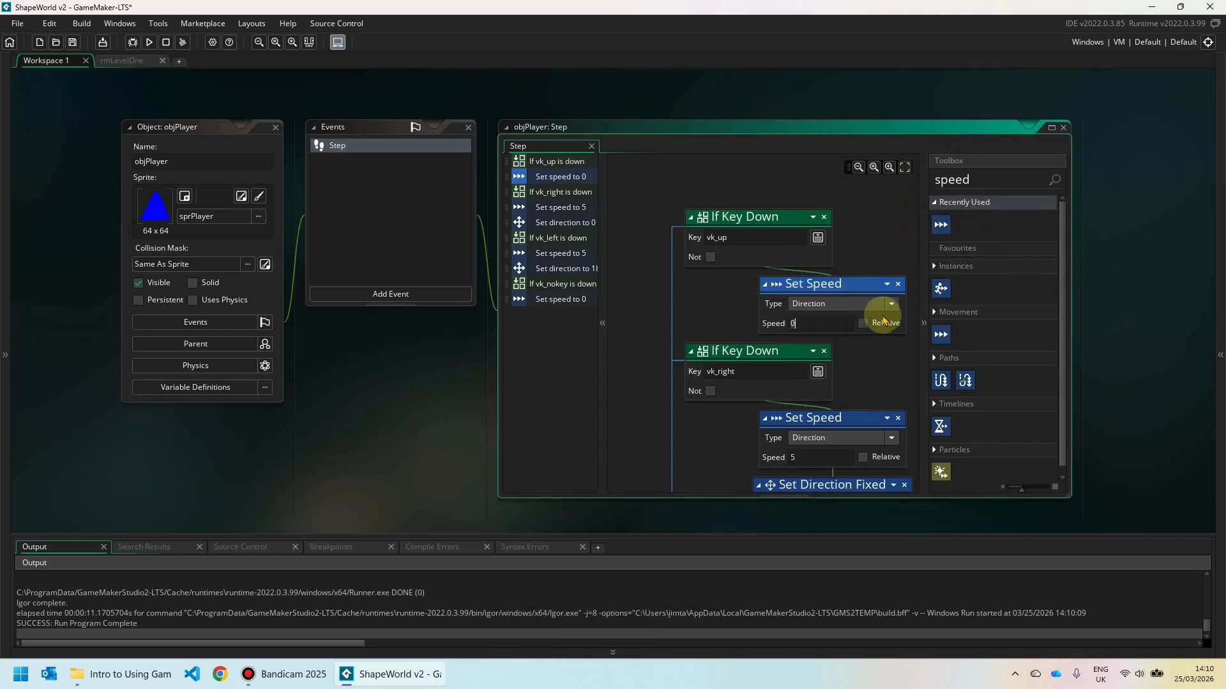
pyautogui.write('5')
pyautogui.moveTo(990, 178); pyautogui.dragTo(917, 170)
pyautogui.write('directio')
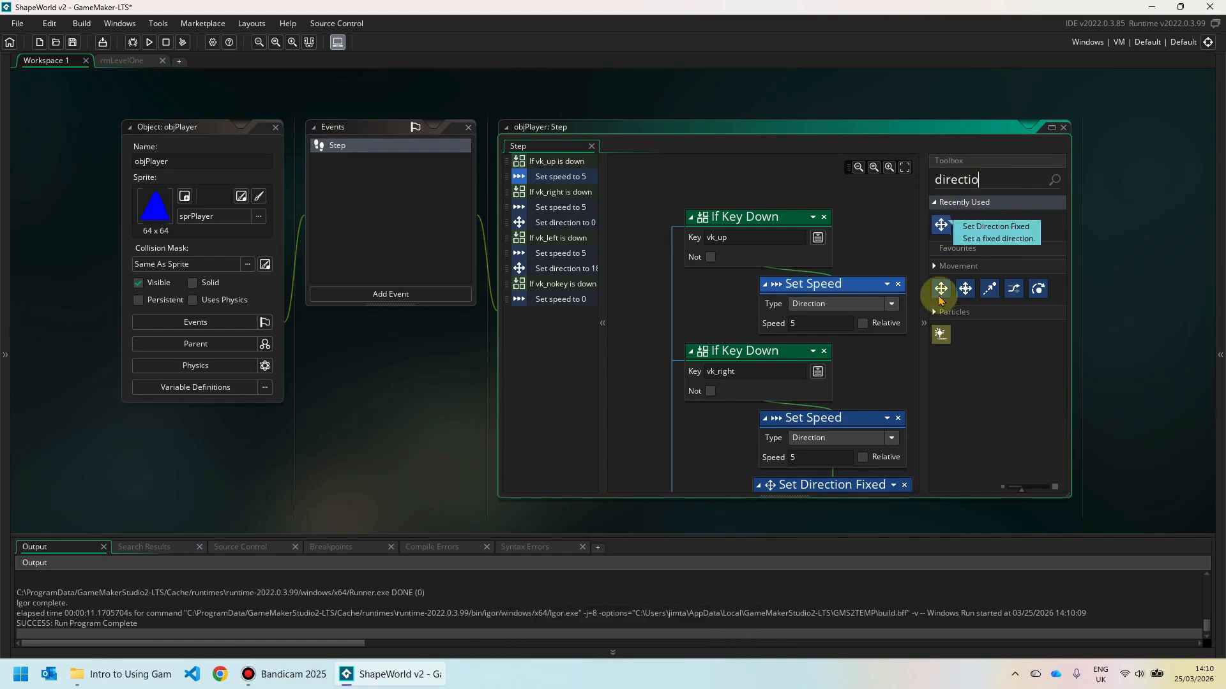
pyautogui.moveTo(941, 289); pyautogui.dragTo(823, 335)
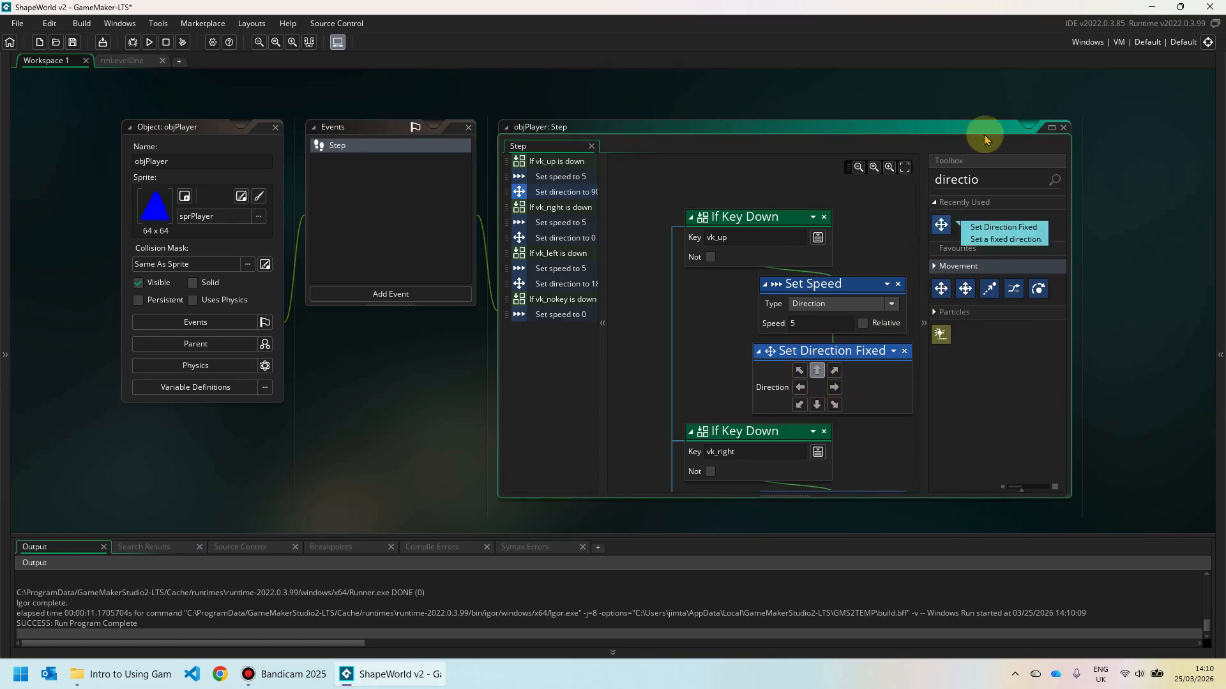
# Add an If Key Down check to the Step event, set to vk_down.
pyautogui.doubleClick(994, 185)
pyautogui.write('key')
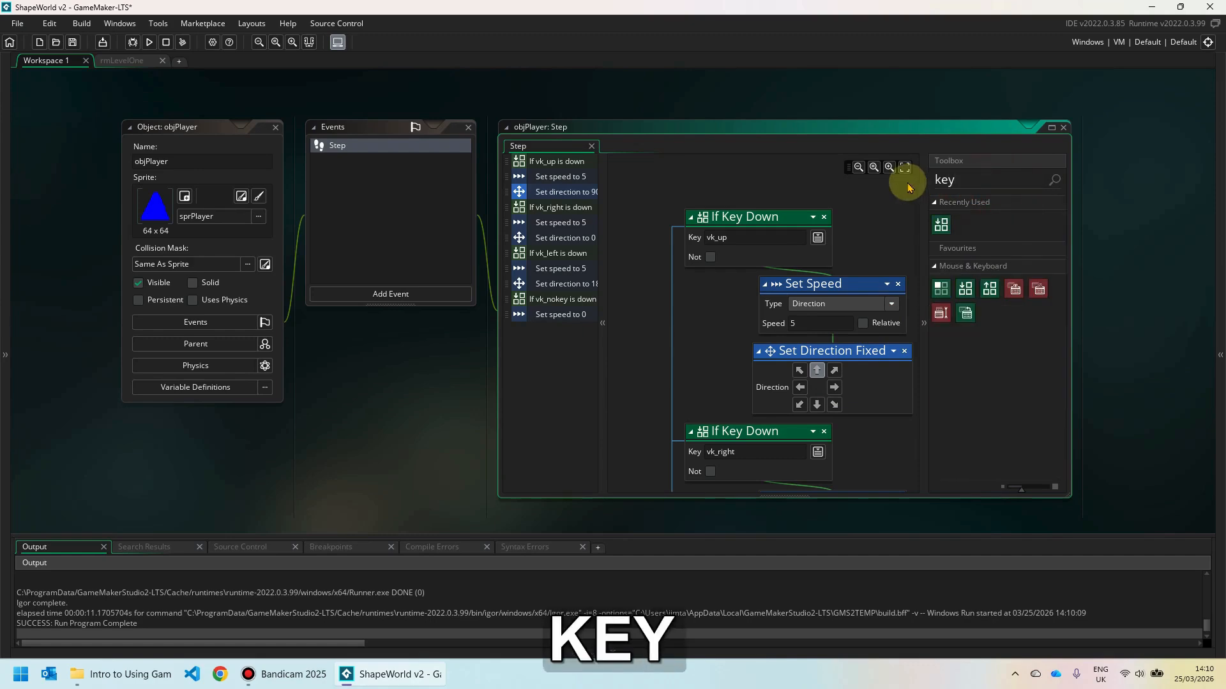
pyautogui.moveTo(940, 223); pyautogui.dragTo(775, 192)
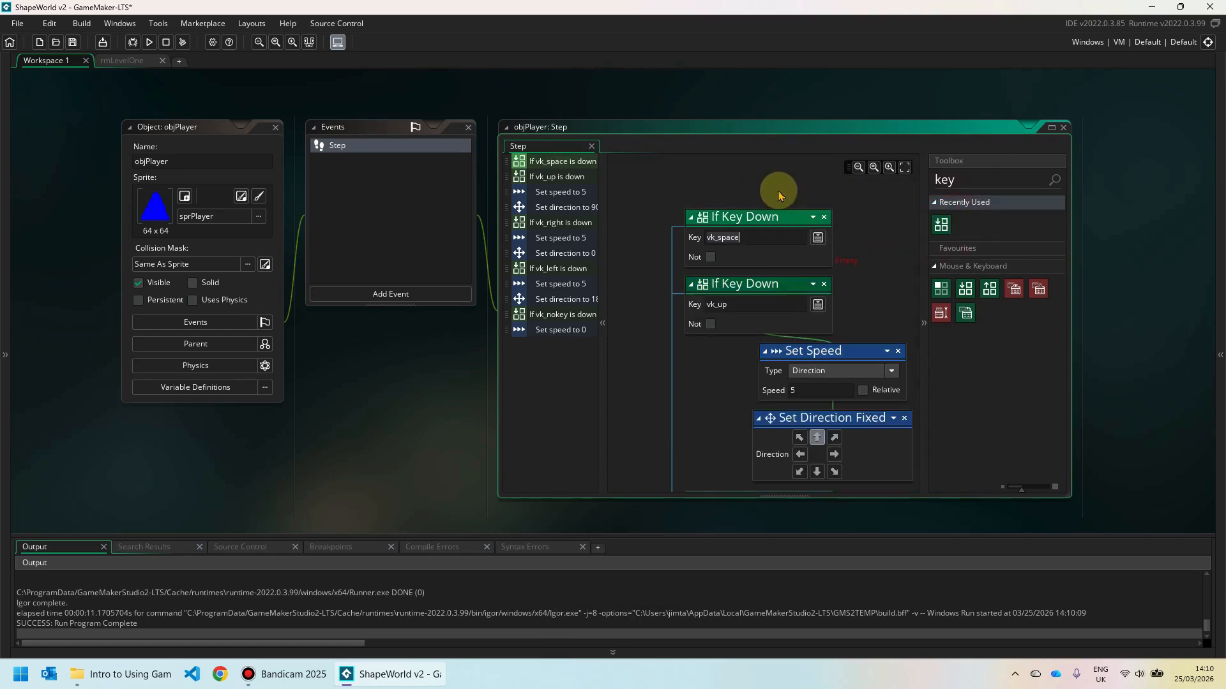
pyautogui.click(818, 239)
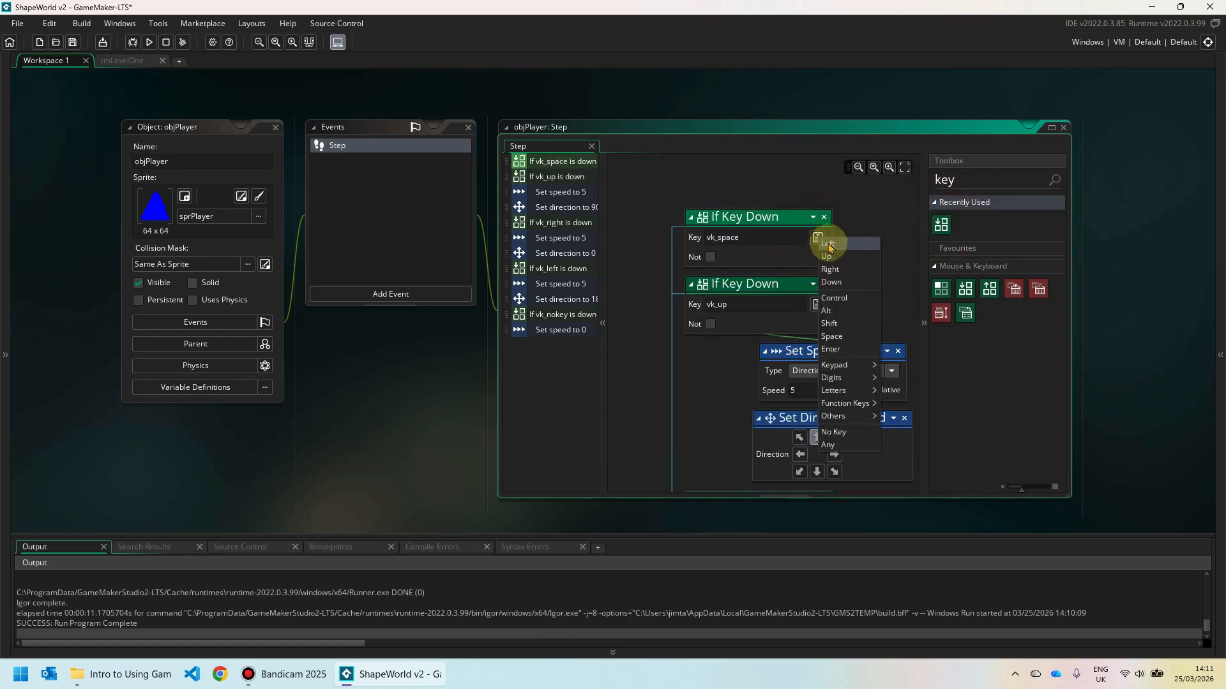
pyautogui.click(832, 282)
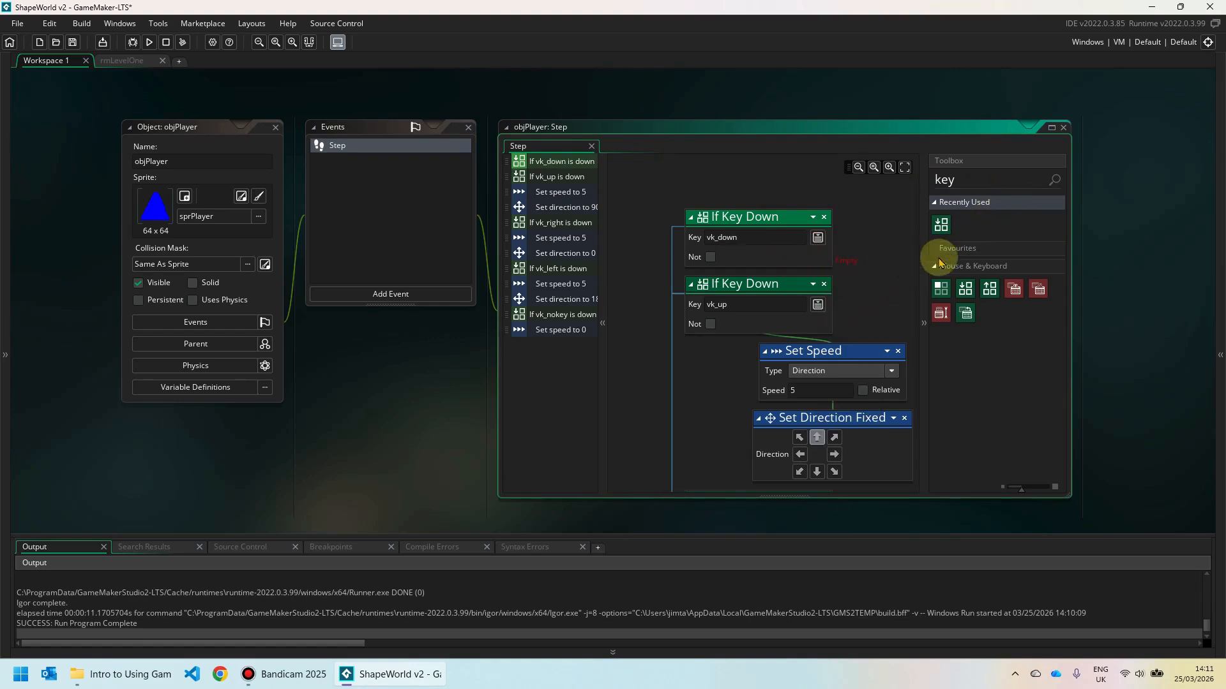
# Attach a Set Speed action with speed 5 under the vk_down check.
pyautogui.doubleClick(956, 178)
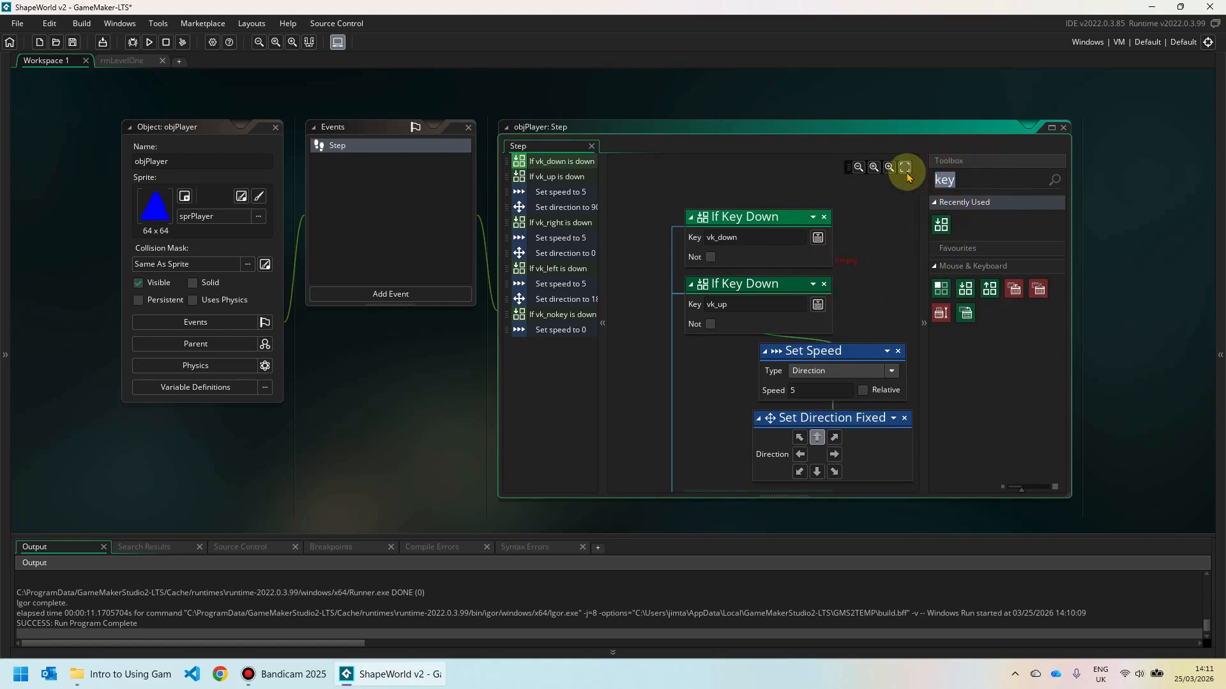
pyautogui.write('speed')
pyautogui.click(943, 222)
pyautogui.moveTo(943, 222); pyautogui.dragTo(855, 283)
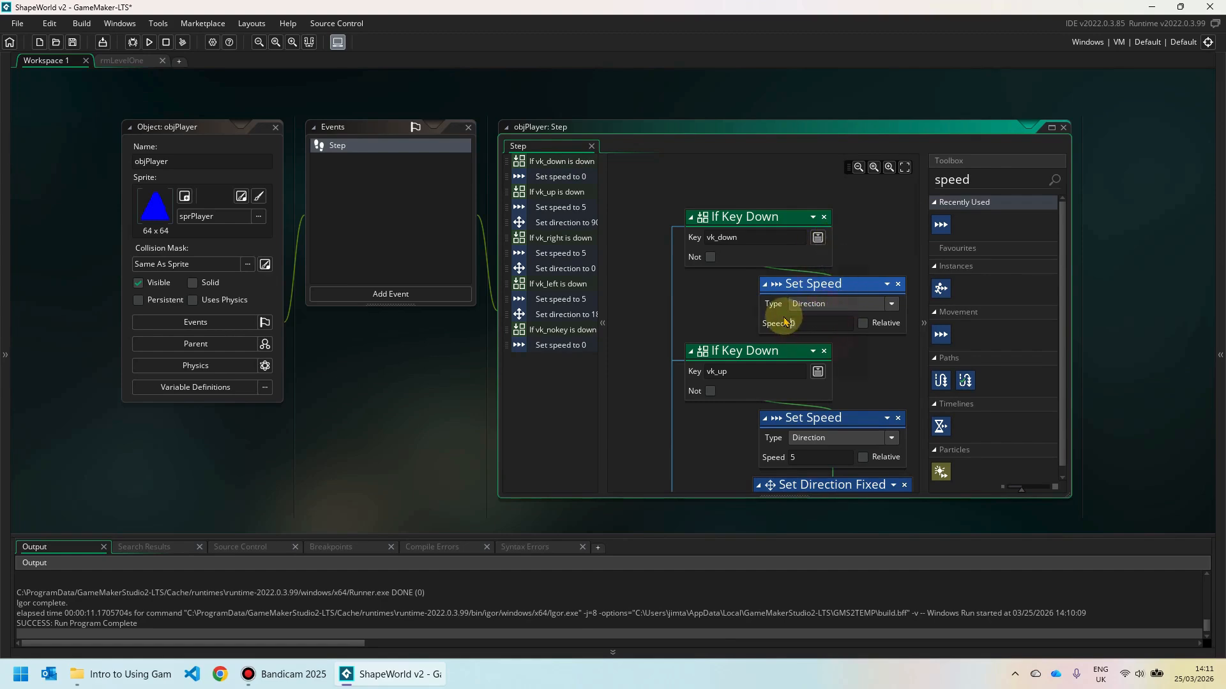
pyautogui.write('5')
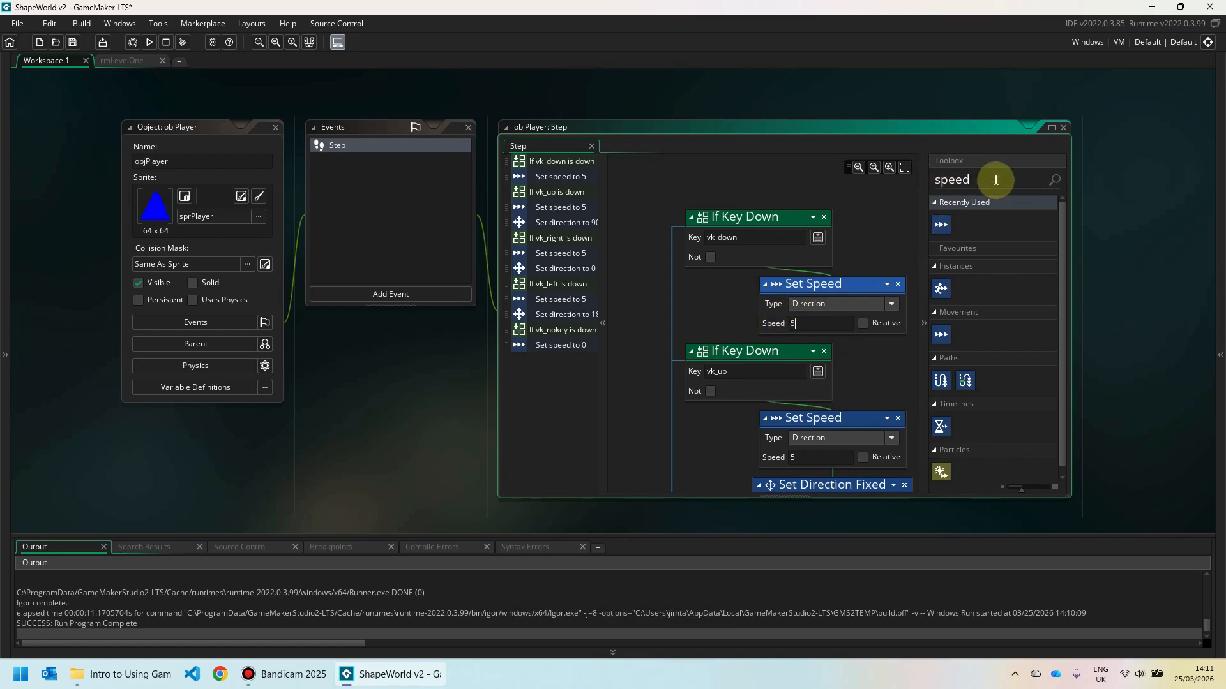
# Add a Set Direction Fixed pointing down (270), then clean the project build.
pyautogui.moveTo(991, 180); pyautogui.dragTo(898, 181)
pyautogui.write('direct')
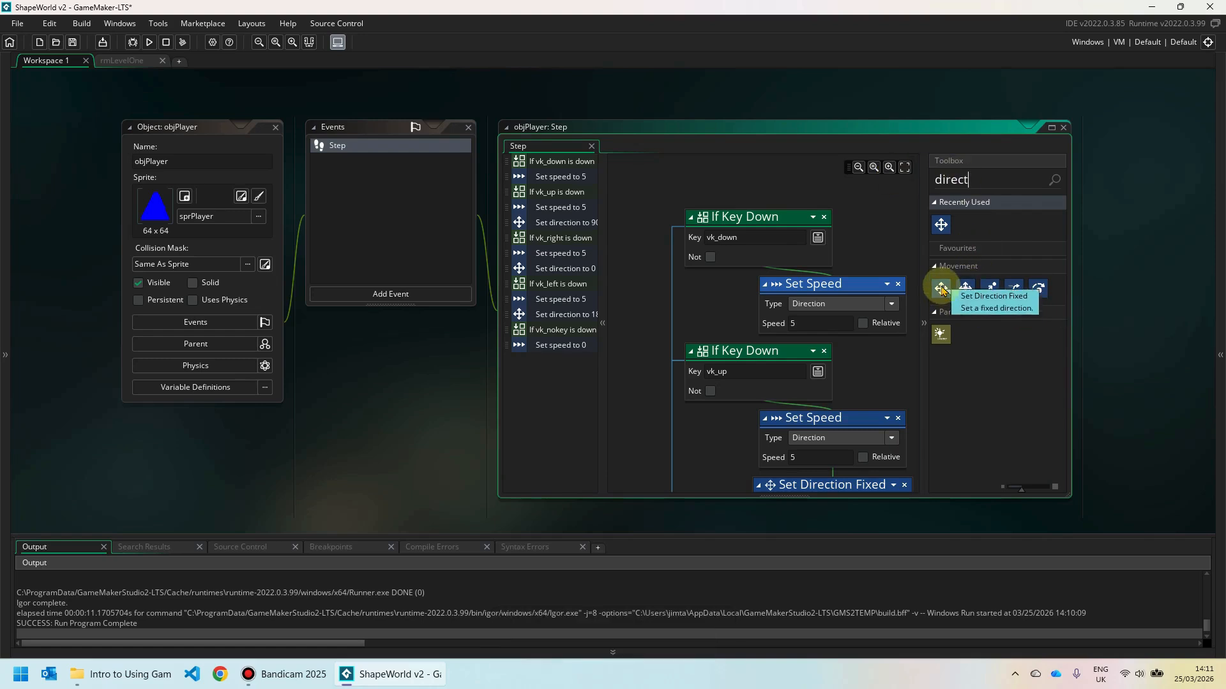
pyautogui.moveTo(941, 287); pyautogui.dragTo(862, 344)
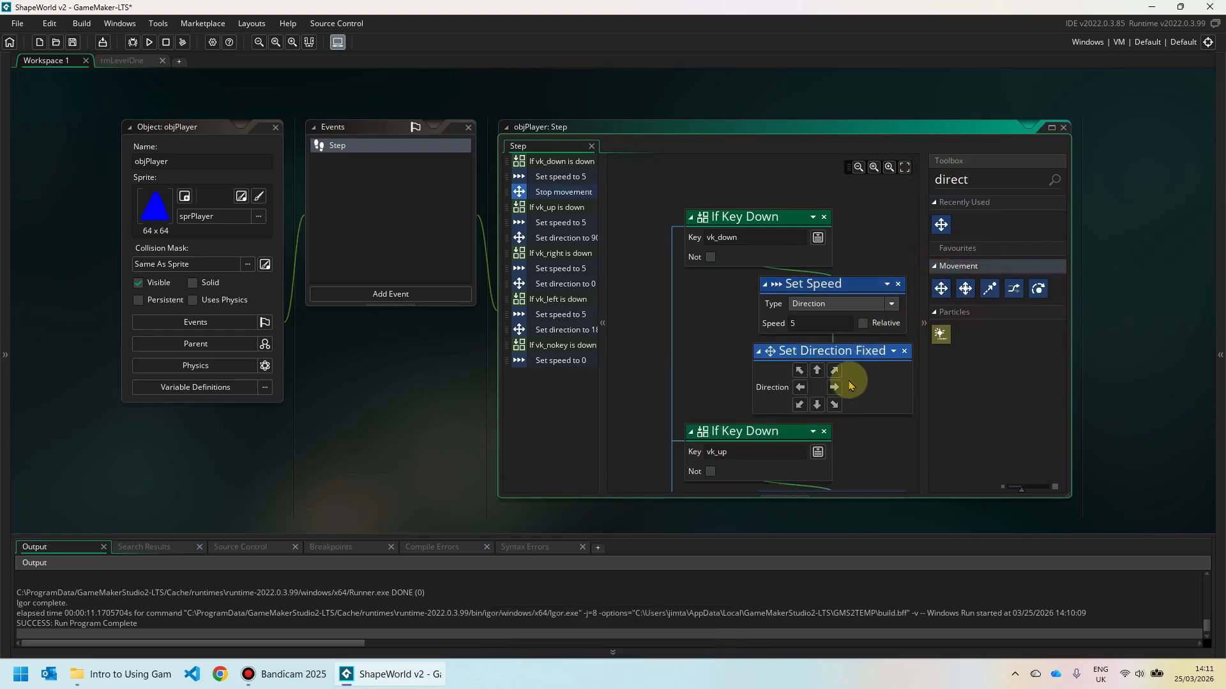
pyautogui.click(817, 405)
pyautogui.scroll(-2, 861, 409)
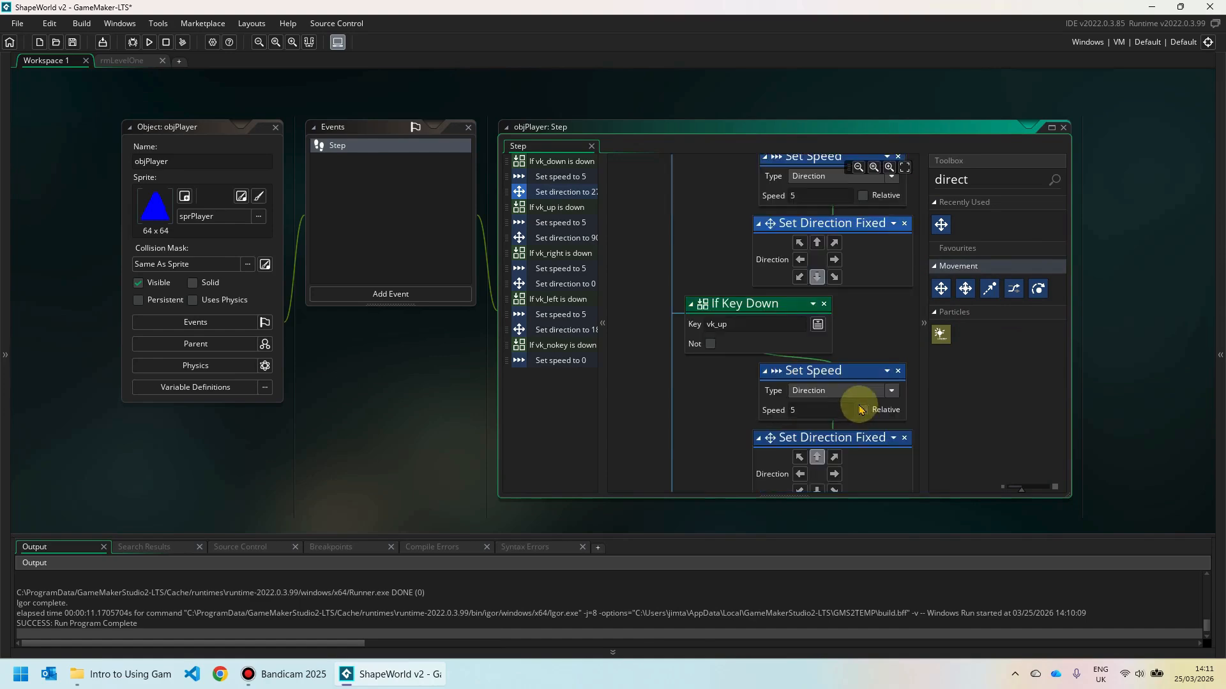
pyautogui.click(183, 44)
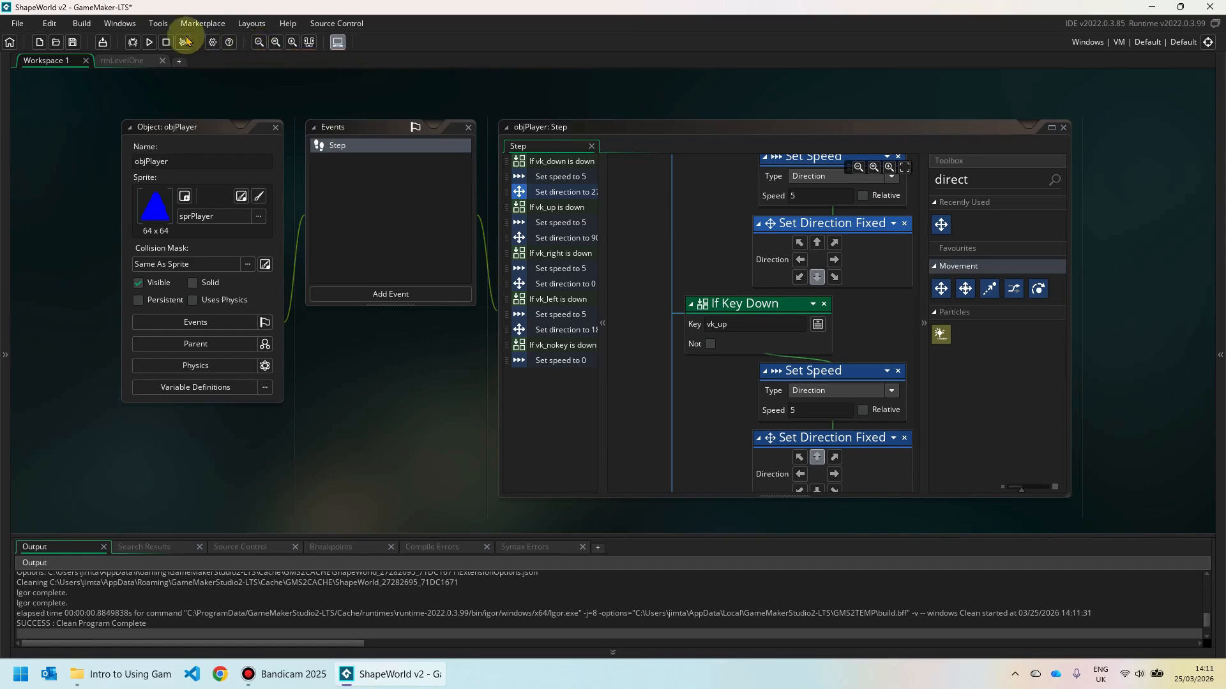
# Run the game and steer the blue triangle right, down, left and up with the arrow keys.
pyautogui.click(148, 43)
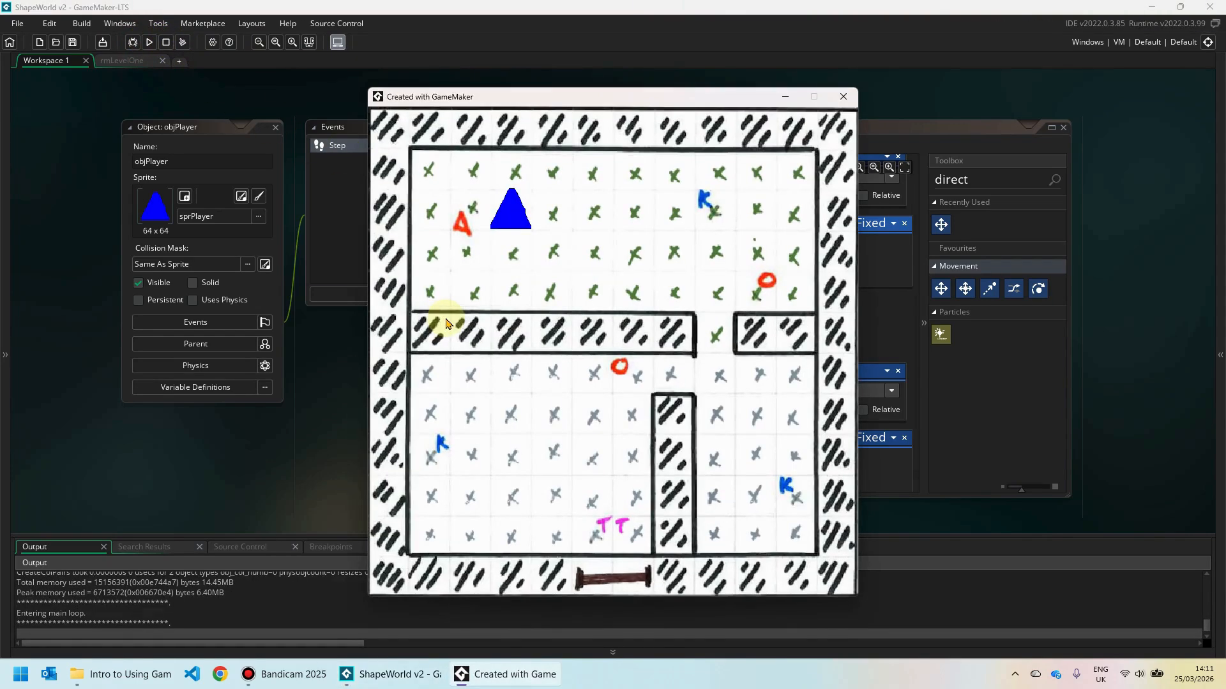
pyautogui.press('Right')
pyautogui.press('Down')
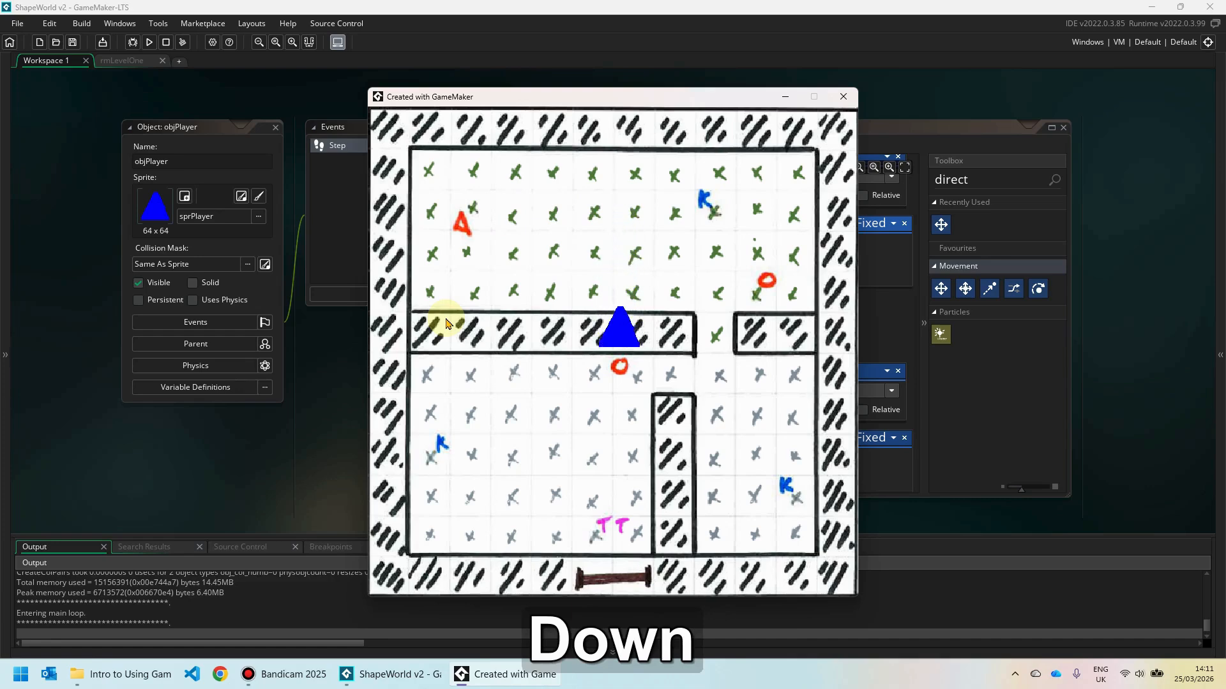
pyautogui.press('Left')
pyautogui.press('Up')
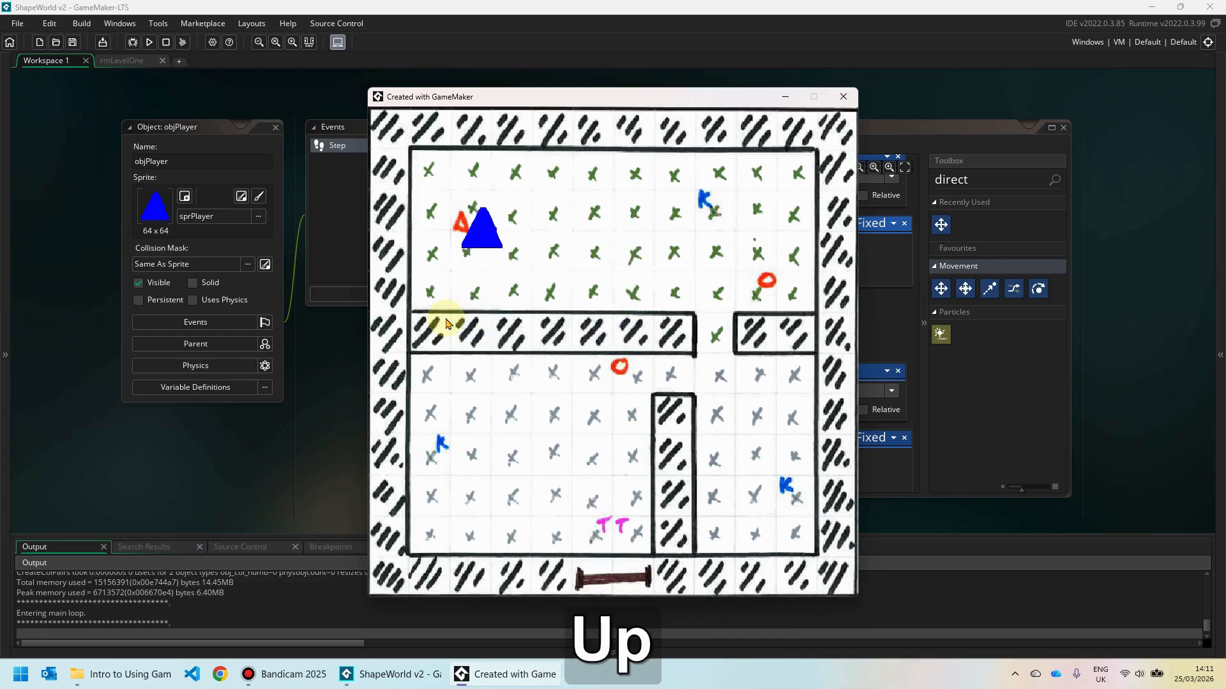
pyautogui.press('Right')
pyautogui.press('Down')
pyautogui.press('Left')
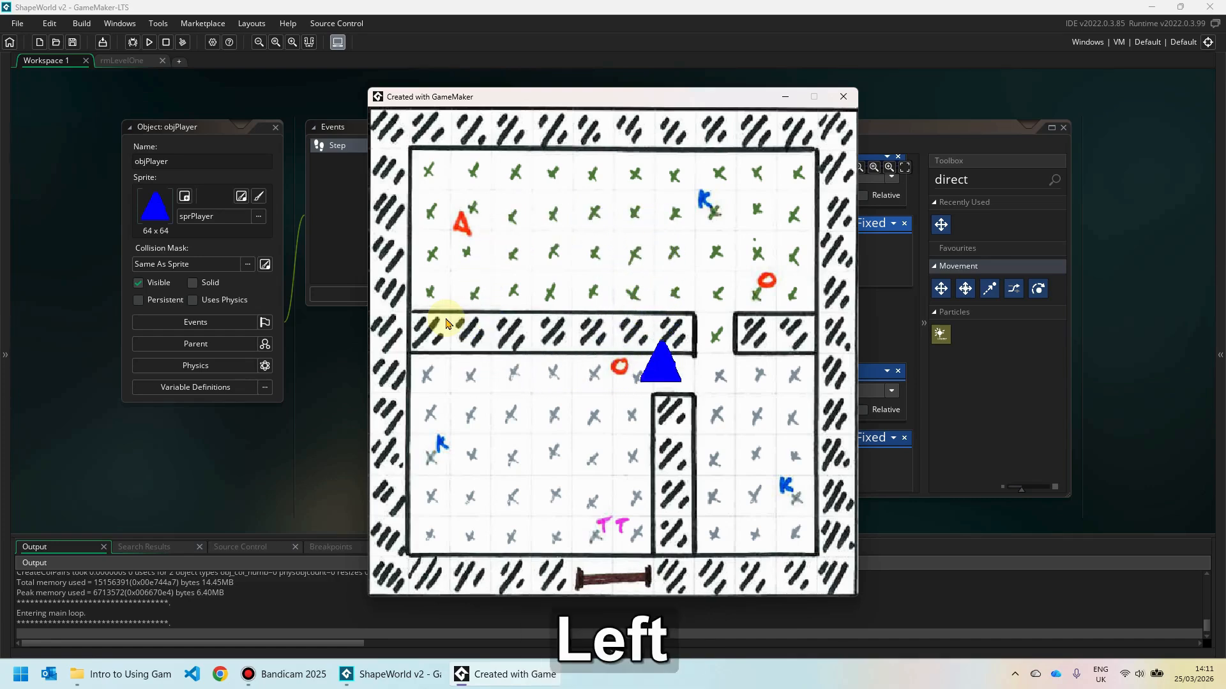
pyautogui.press('Up')
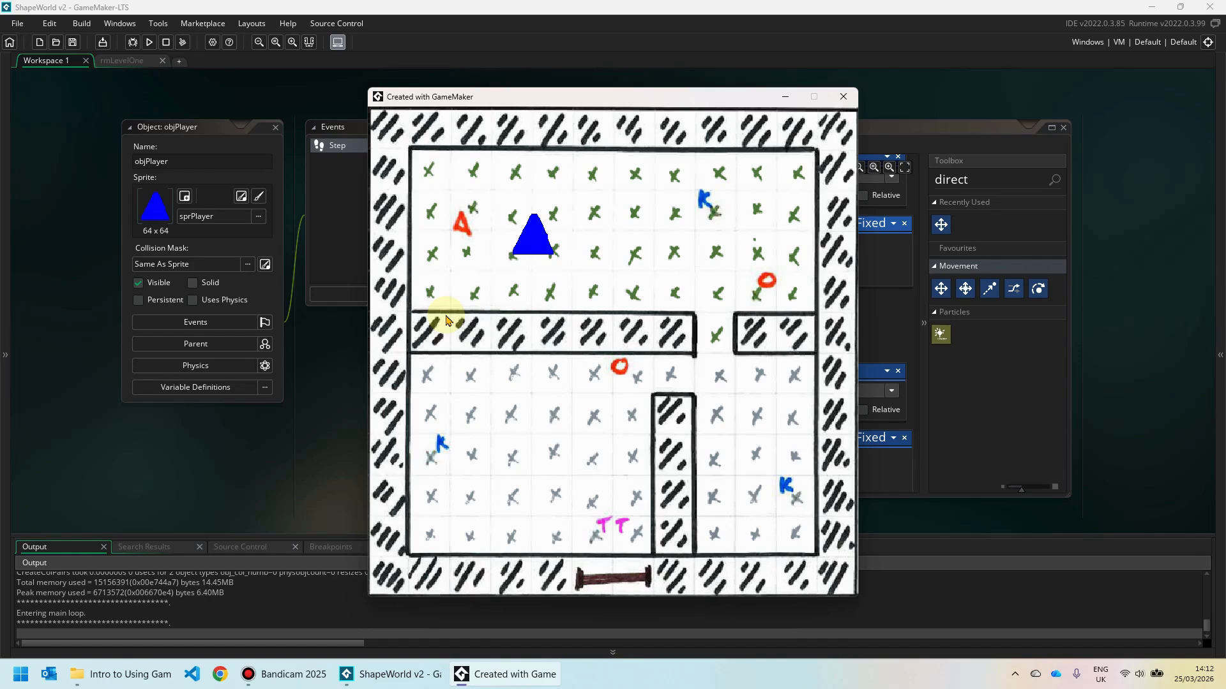
pyautogui.press('Right')
pyautogui.press('Down')
pyautogui.press('Left')
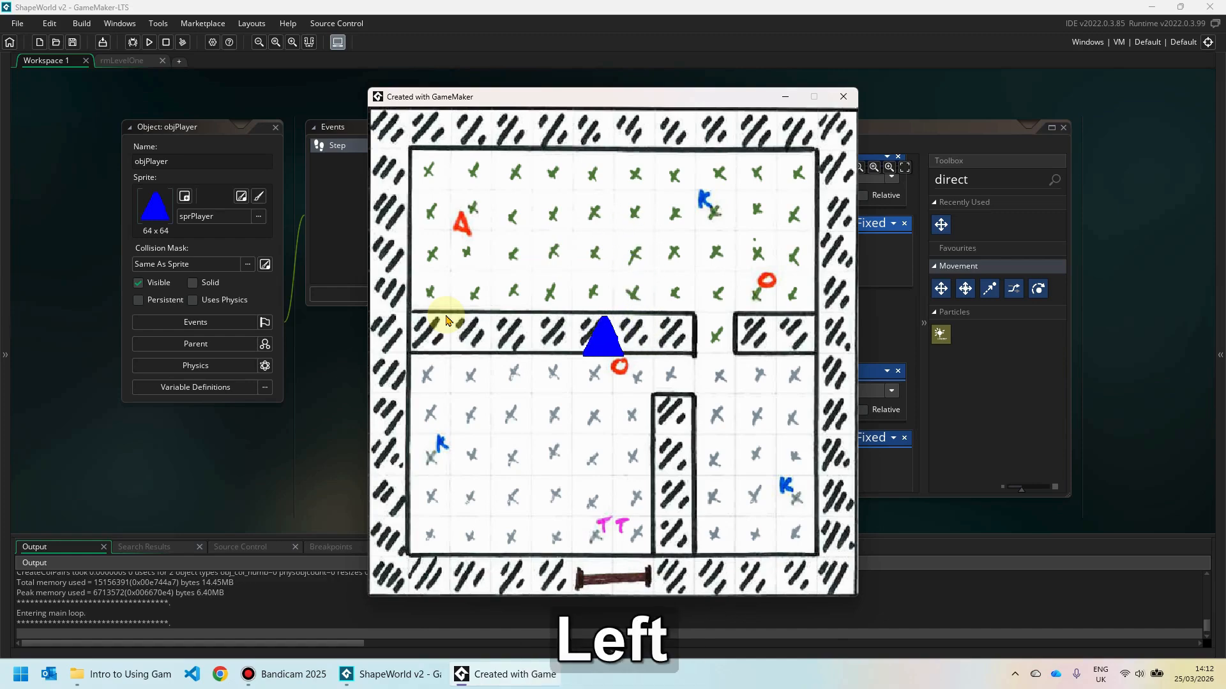
pyautogui.press('Up')
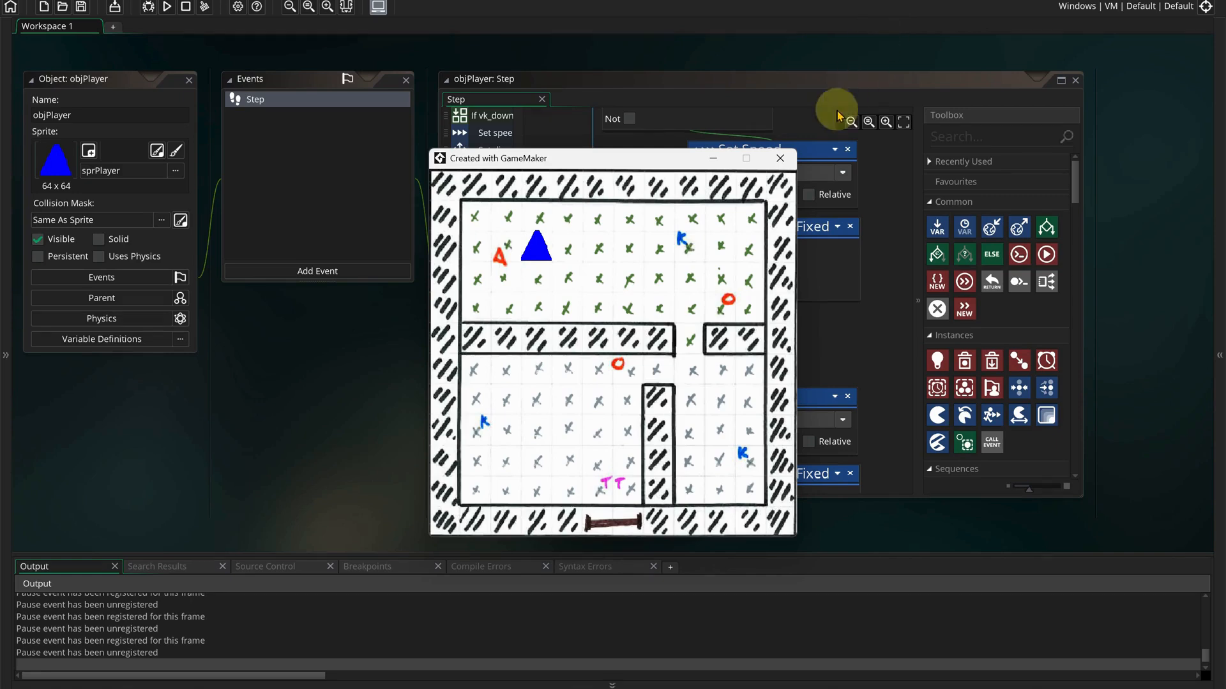
# Close the running test game and open sprPlayer from the Sprites folder in the Asset Browser.
pyautogui.click(786, 161)
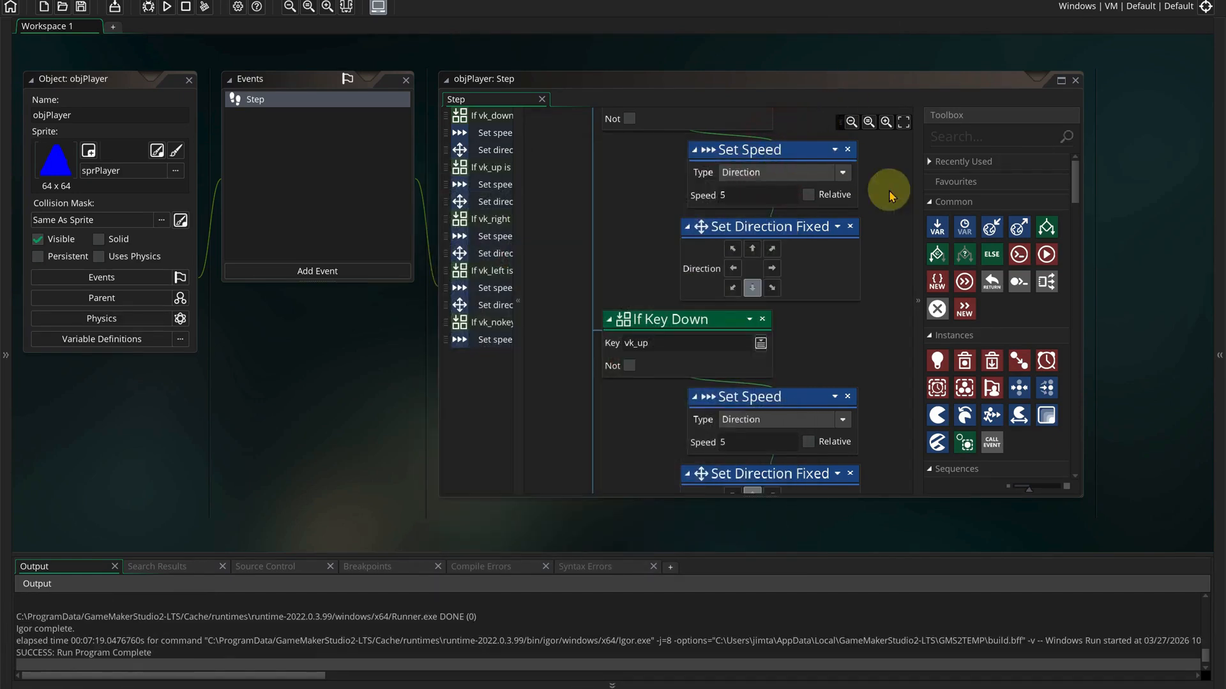
pyautogui.click(1219, 359)
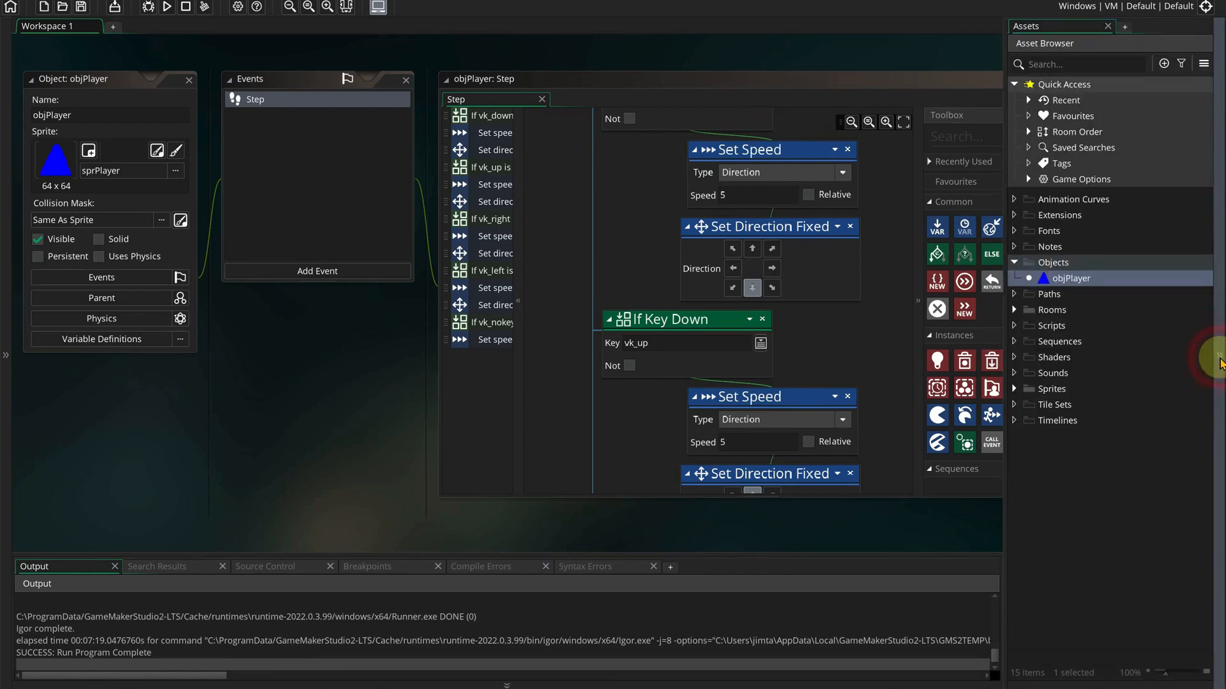
pyautogui.click(1014, 390)
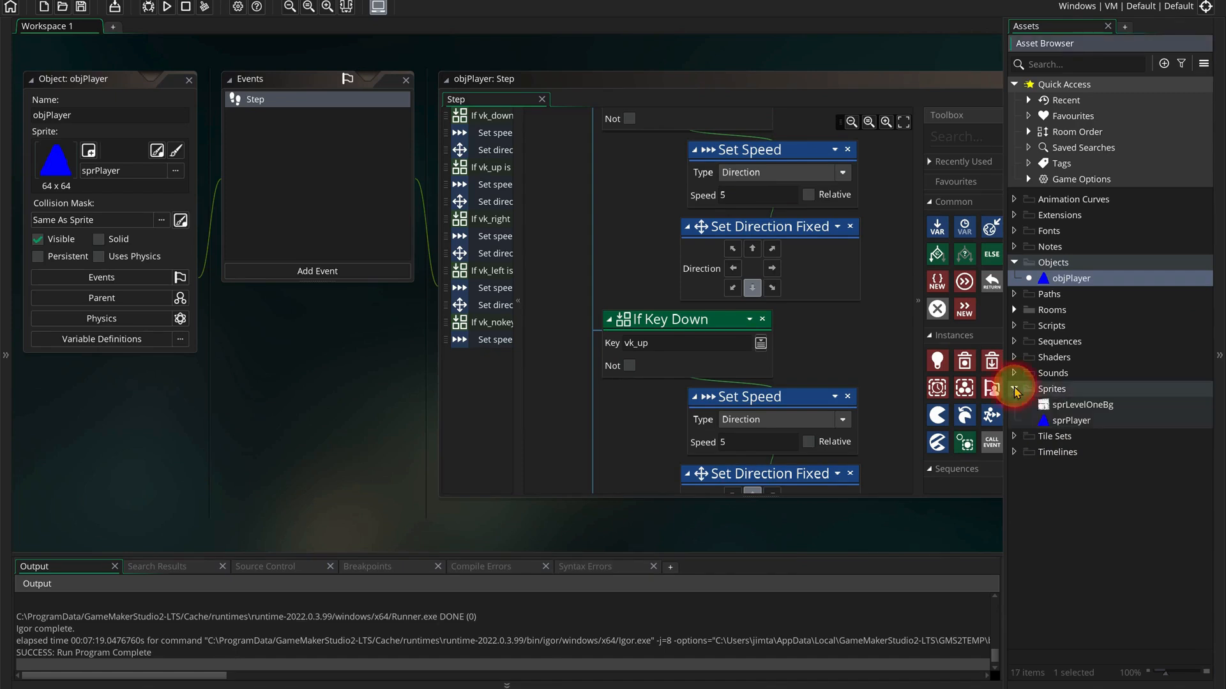
pyautogui.doubleClick(1084, 422)
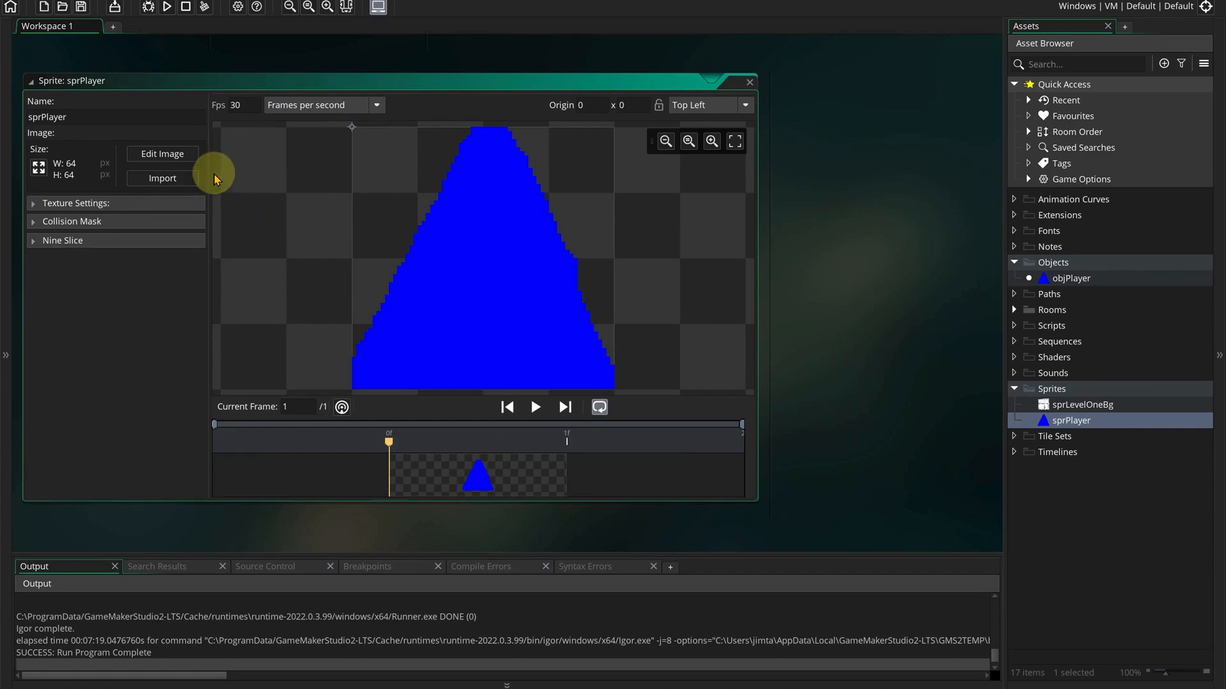
# Open sprPlayer's blue triangle frame in the image editor with Edit Image.
pyautogui.click(165, 157)
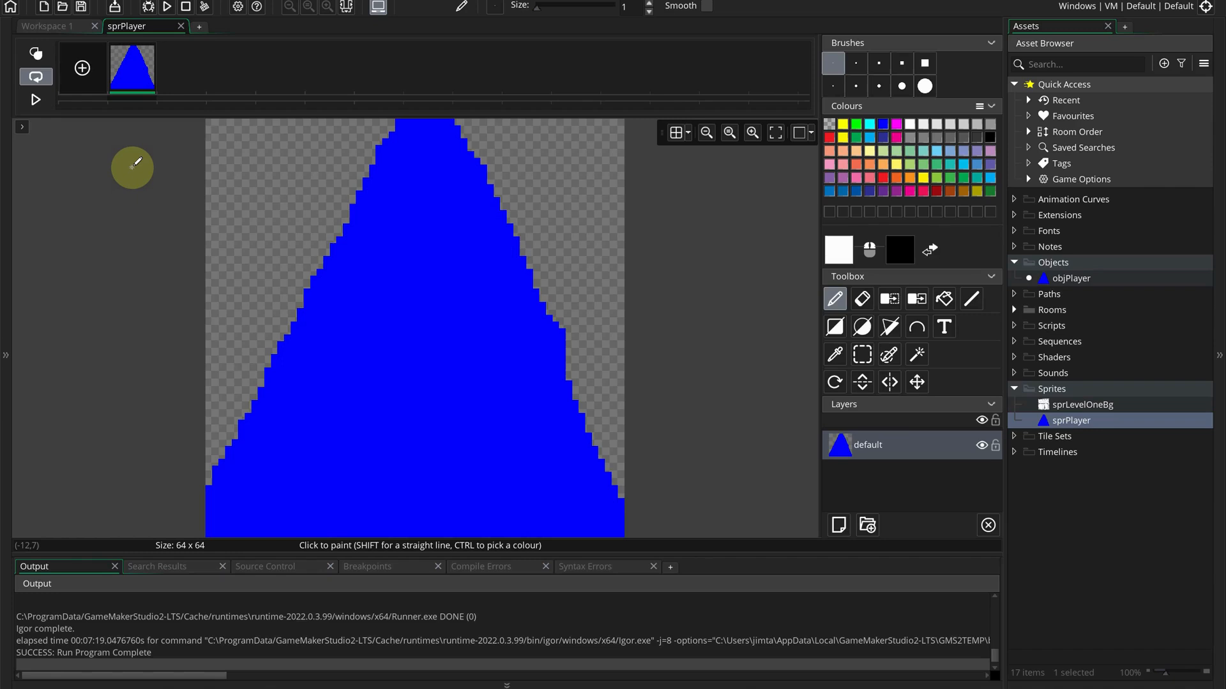
# Pick the triangle's blue as drawing colour and duplicate the frame up to six frames.
pyautogui.keyDown('ctrl'); pyautogui.click(336, 236); pyautogui.keyUp('ctrl')
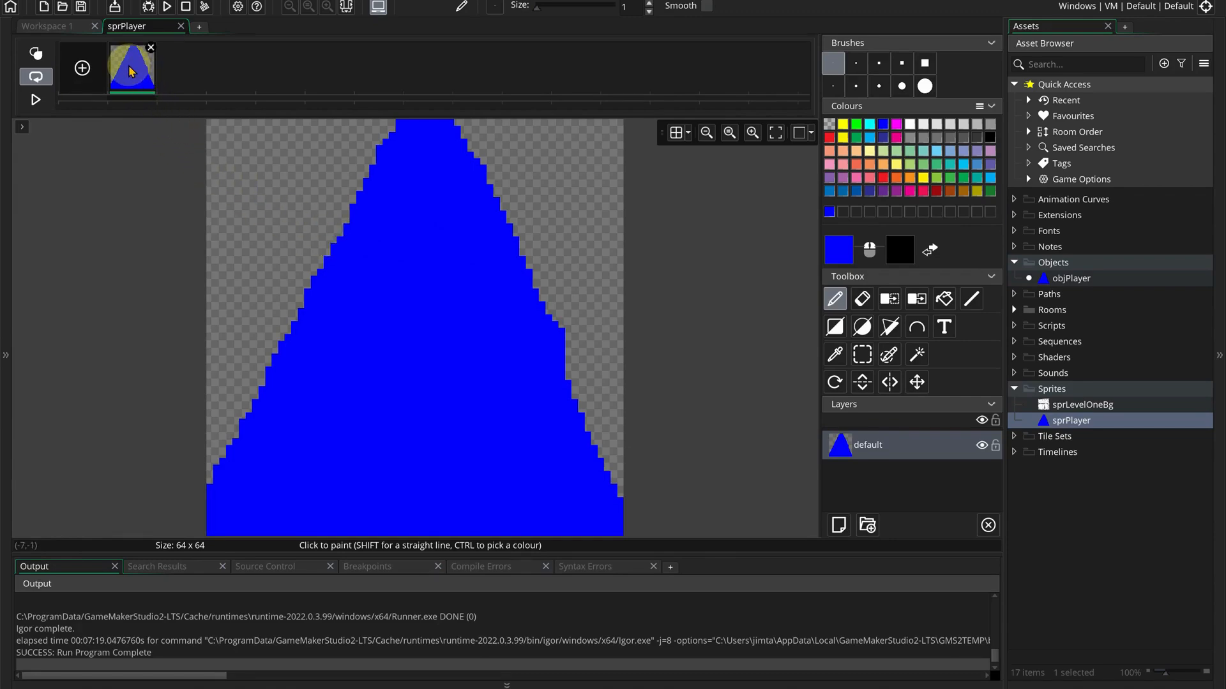
pyautogui.rightClick(132, 71)
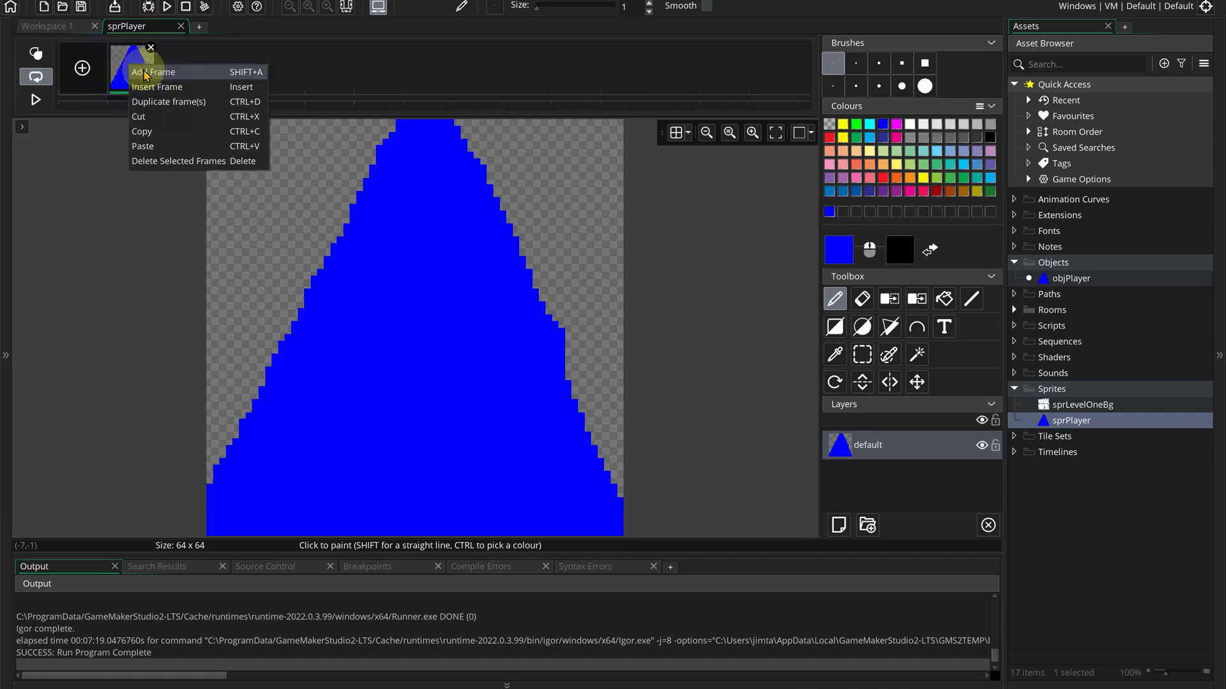
pyautogui.click(184, 104)
pyautogui.rightClick(189, 71)
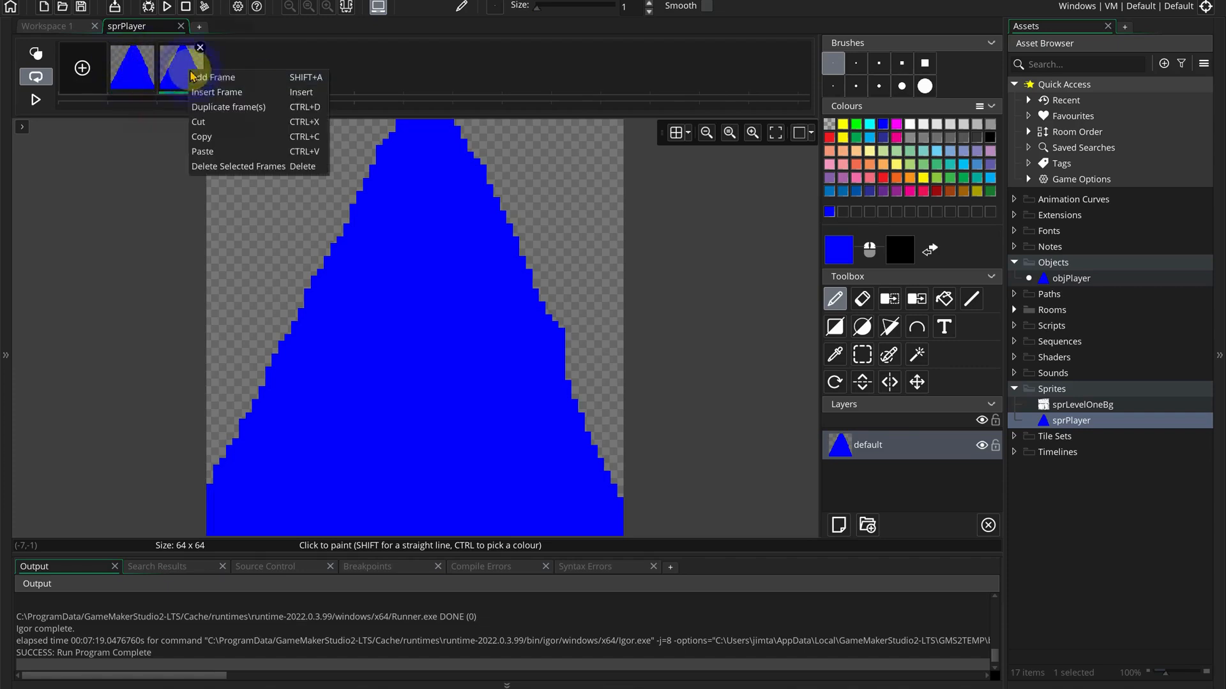
pyautogui.click(236, 109)
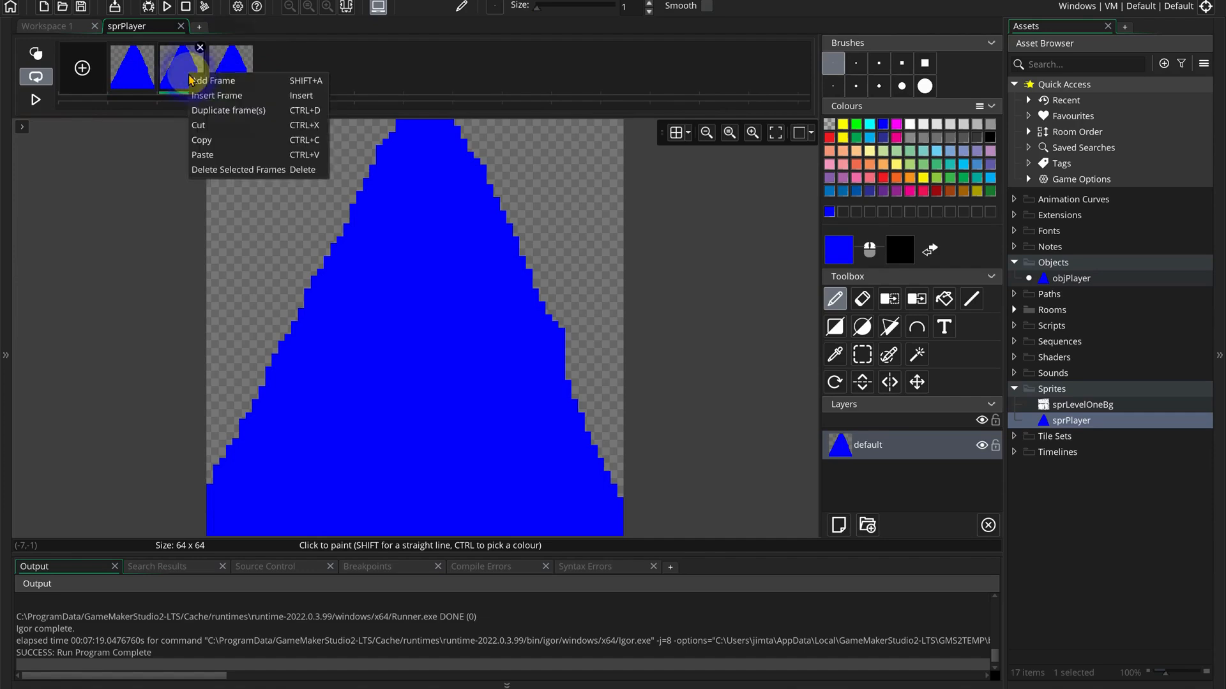
pyautogui.rightClick(229, 70)
pyautogui.click(252, 107)
pyautogui.rightClick(277, 70)
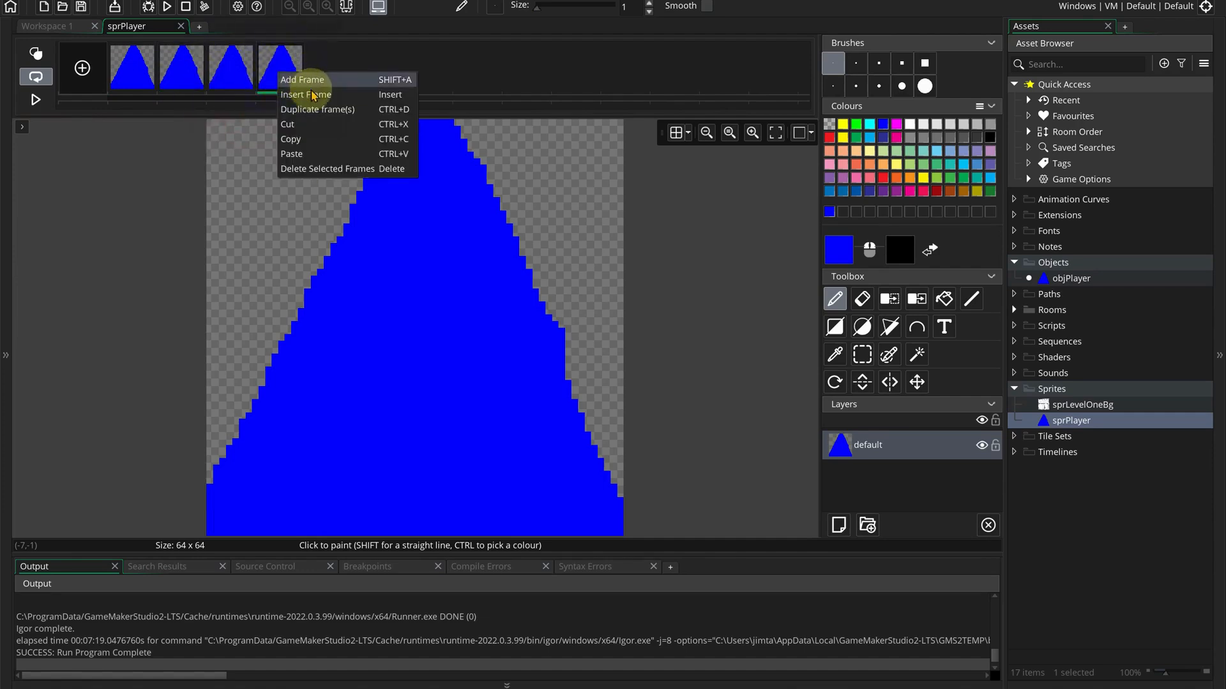
pyautogui.click(313, 108)
pyautogui.rightClick(324, 80)
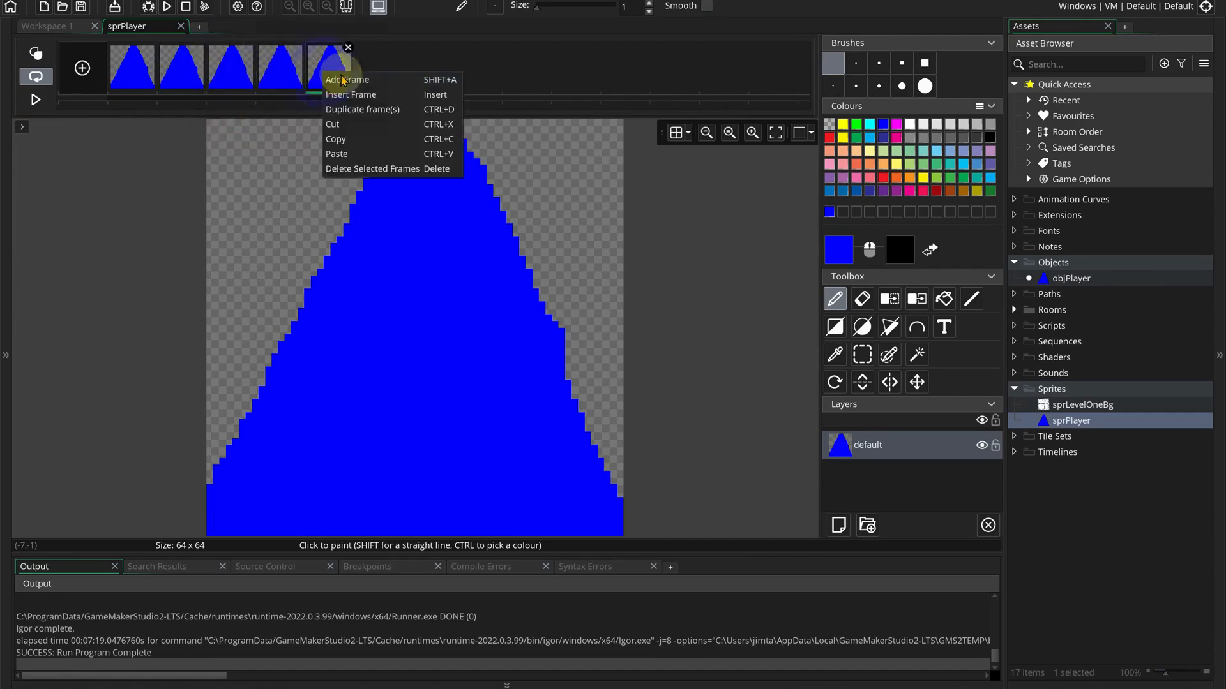
pyautogui.click(354, 108)
# Keep duplicating the last blue frame until sprPlayer has eleven identical frames.
pyautogui.rightClick(388, 77)
pyautogui.click(436, 104)
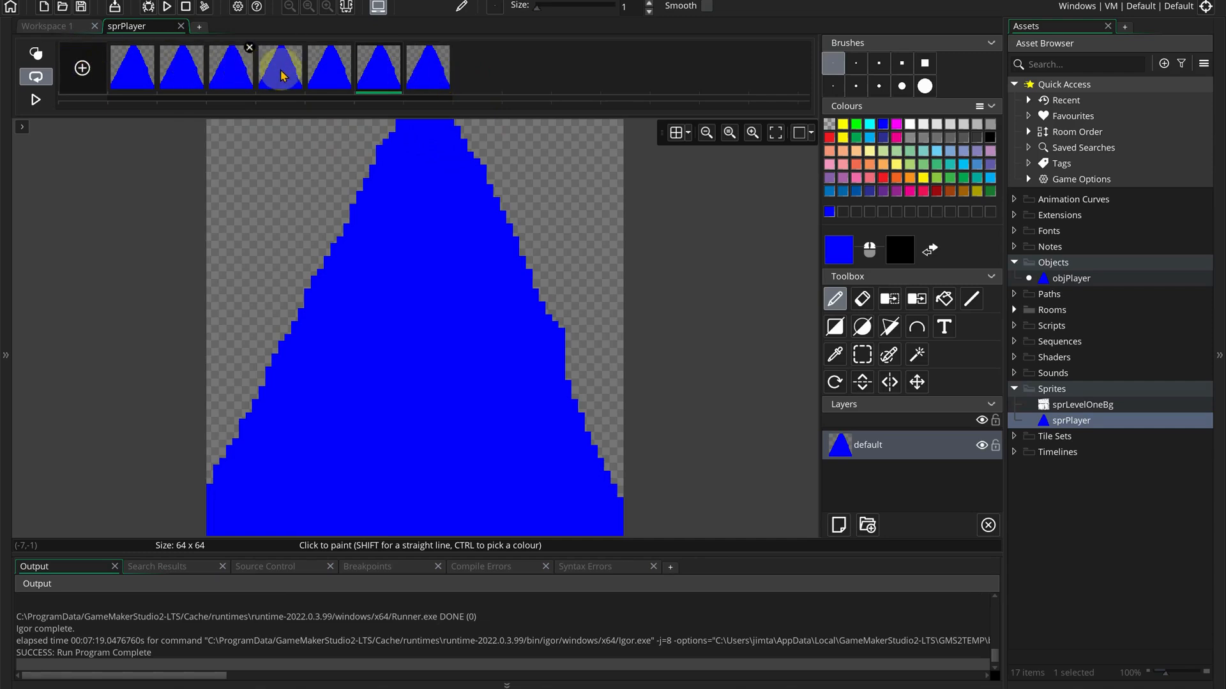
pyautogui.rightClick(438, 82)
pyautogui.click(461, 96)
pyautogui.rightClick(482, 86)
pyautogui.click(511, 108)
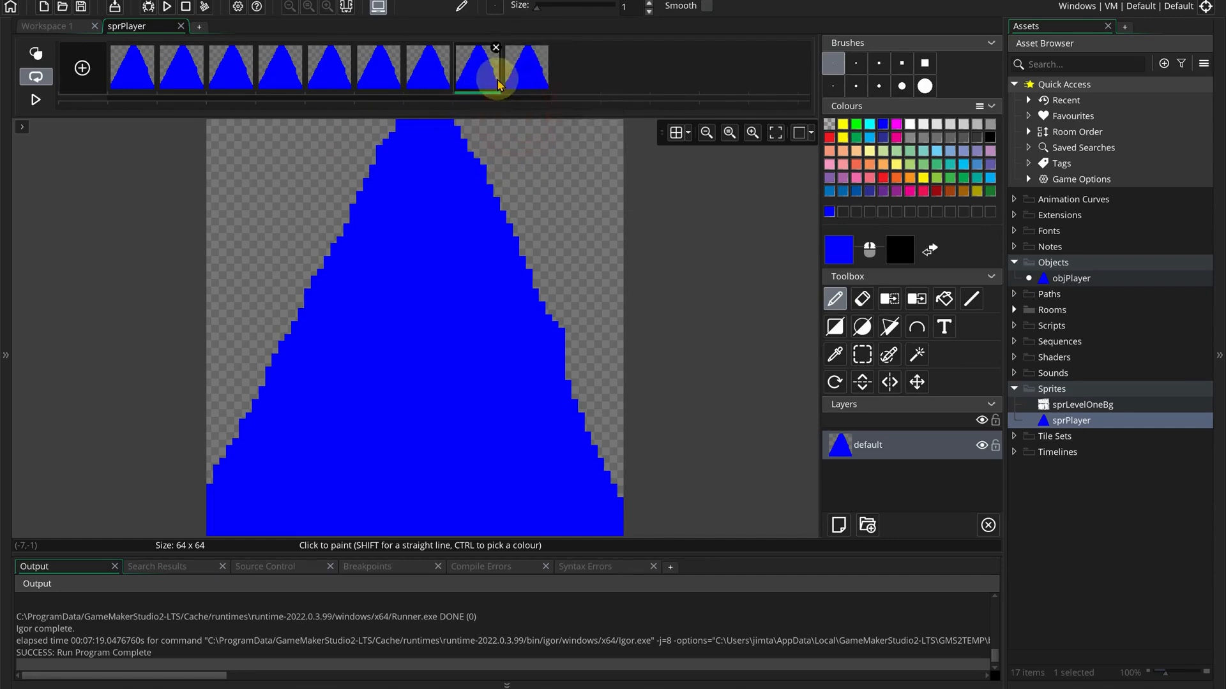
pyautogui.rightClick(532, 72)
pyautogui.click(565, 106)
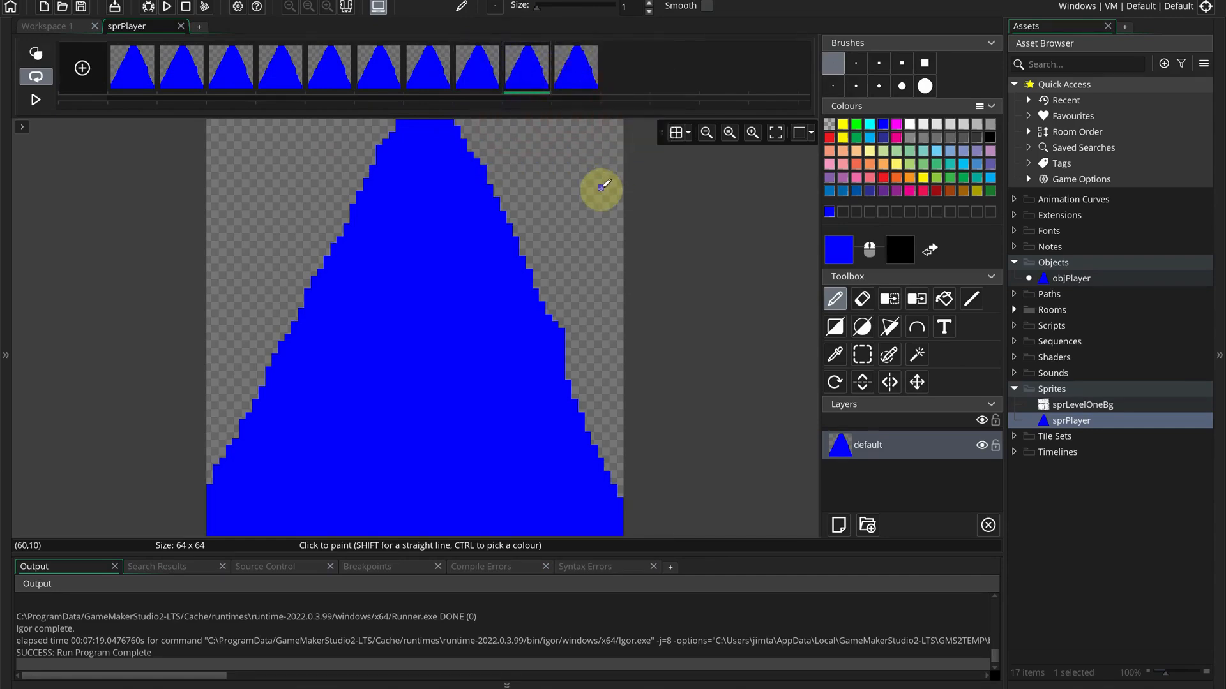
pyautogui.rightClick(583, 76)
pyautogui.click(628, 104)
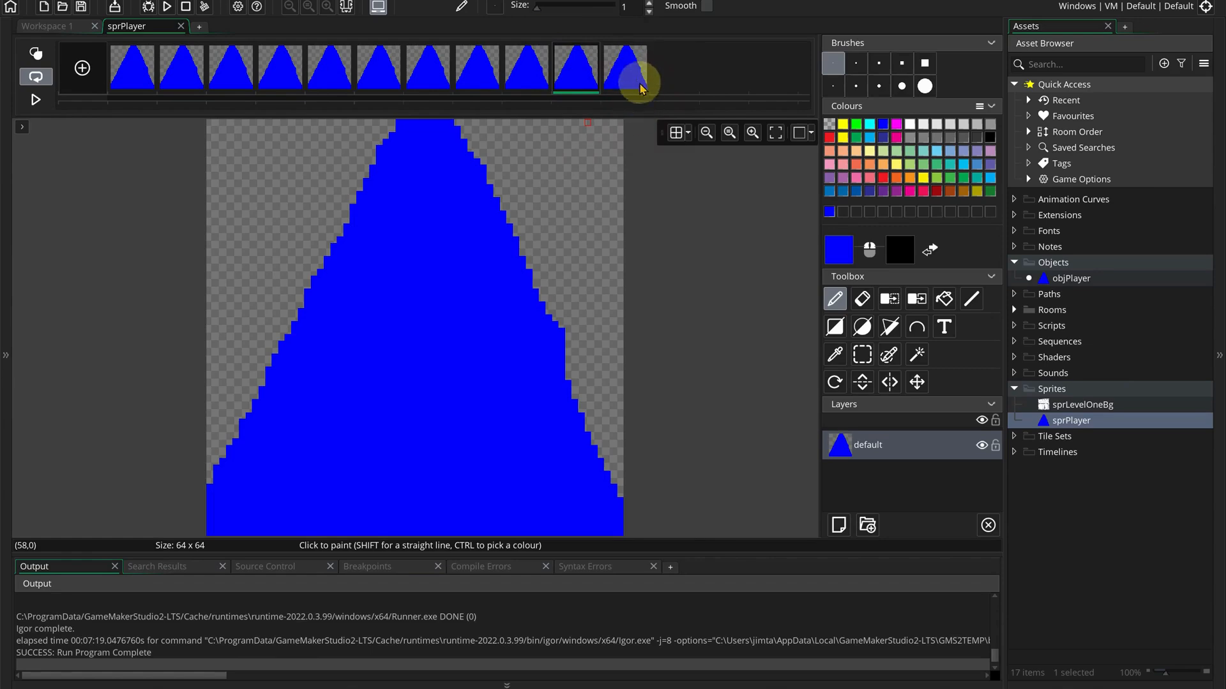
# Flood-fill the triangle in the last frame with magenta, keeping the other ten frames blue.
pyautogui.click(626, 91)
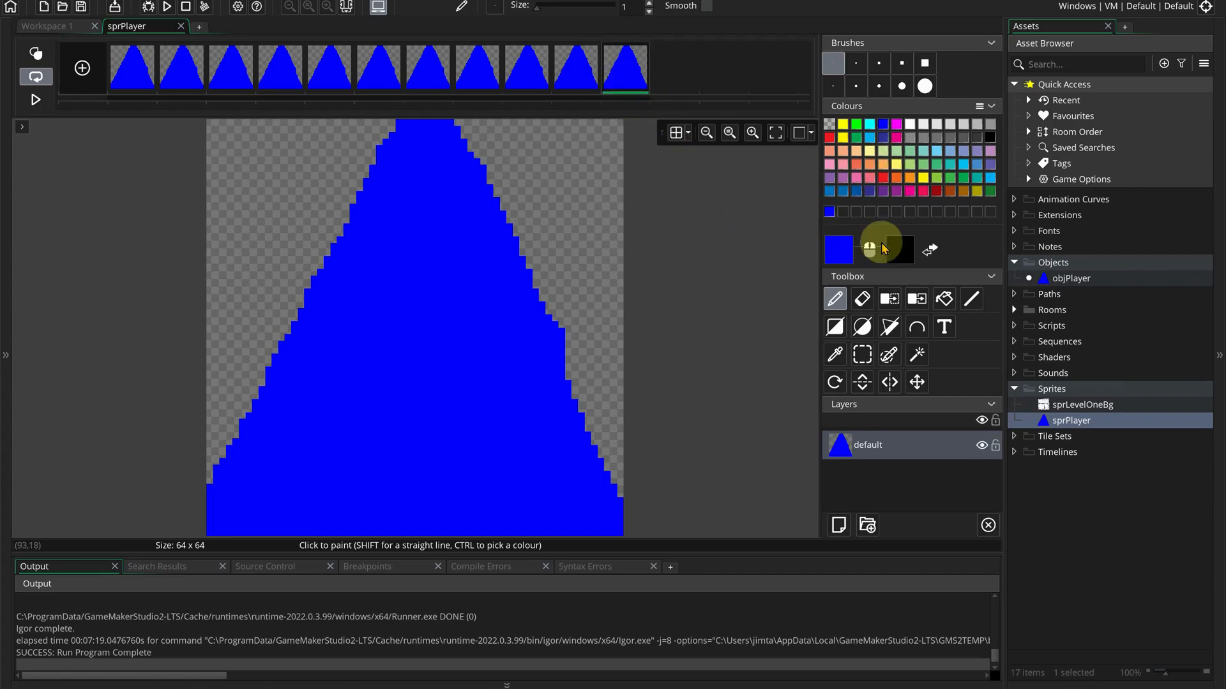
pyautogui.click(896, 123)
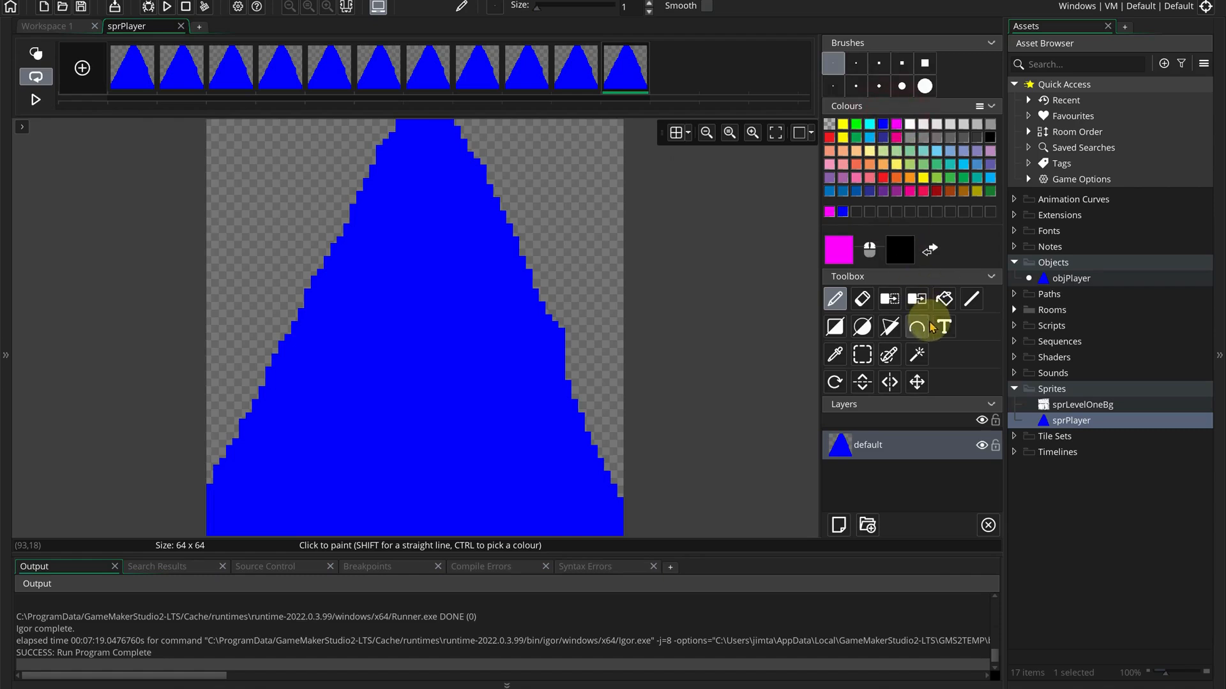
pyautogui.click(947, 300)
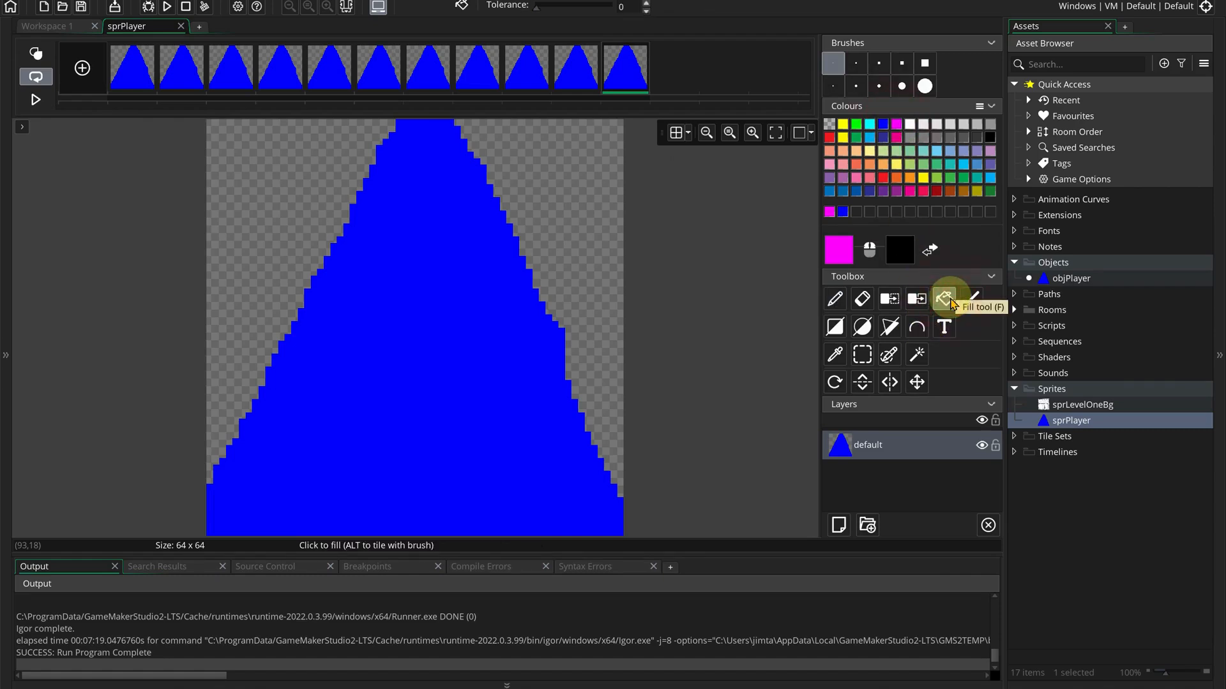
pyautogui.click(489, 339)
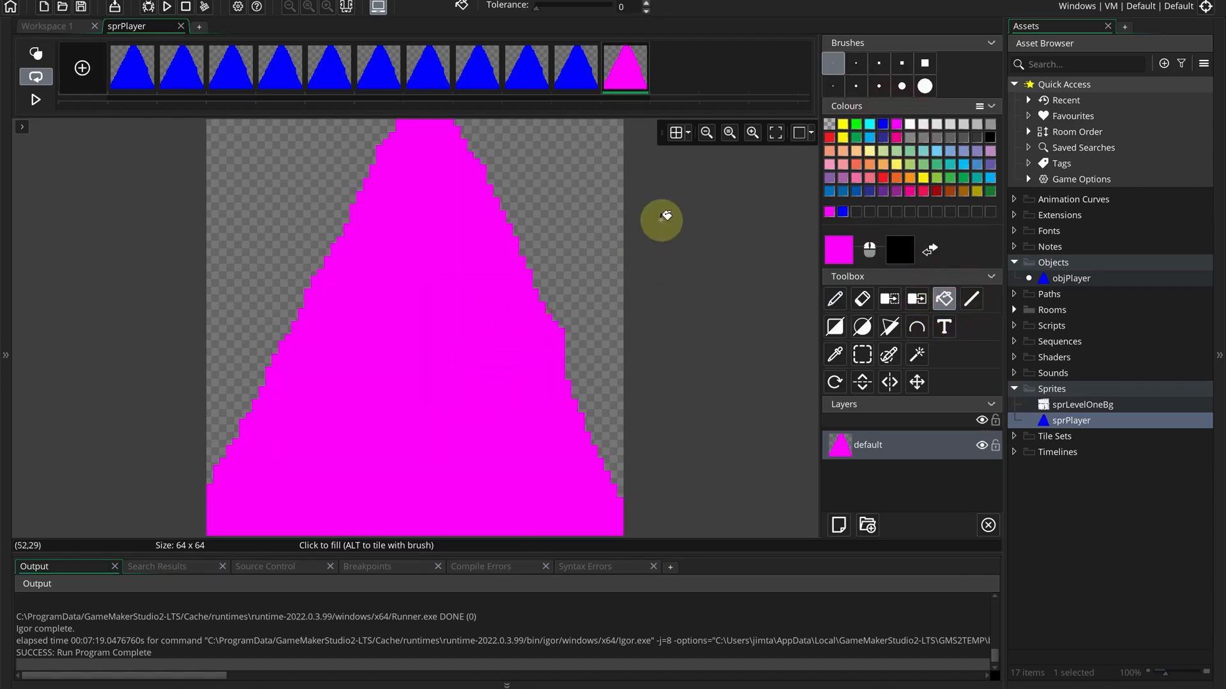
pyautogui.rightClick(630, 72)
# Duplicate the magenta frame several times to add magenta frames after the blue ones.
pyautogui.click(667, 101)
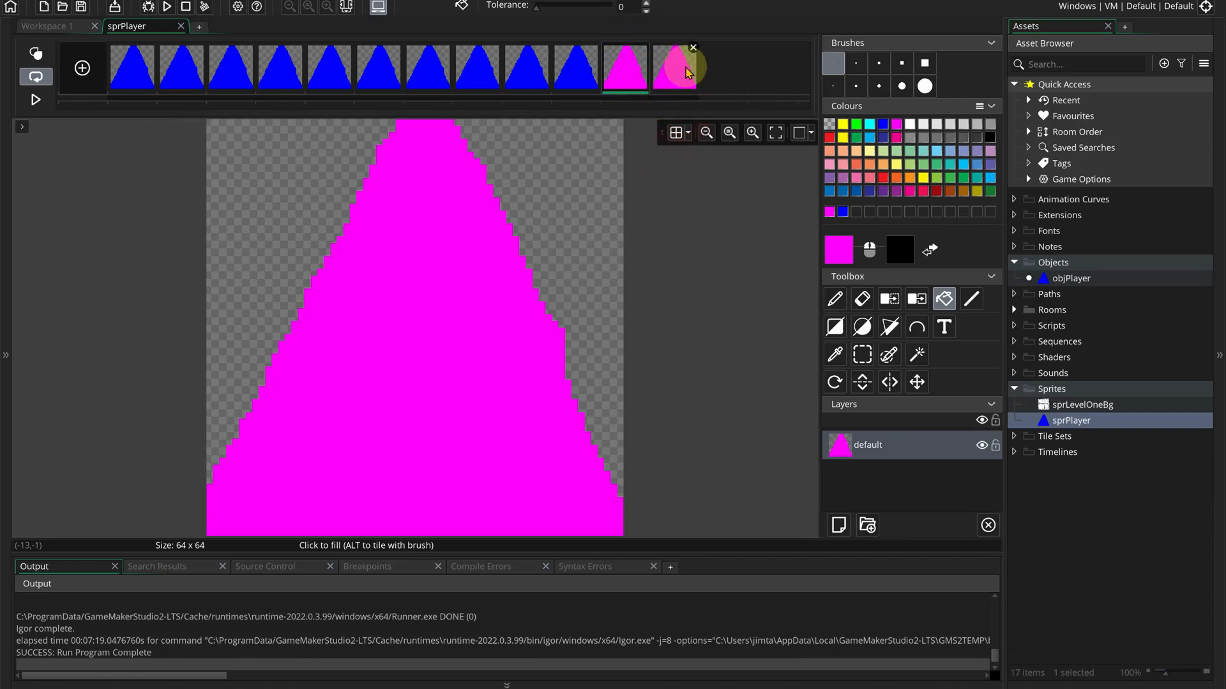
pyautogui.rightClick(688, 72)
pyautogui.click(718, 103)
pyautogui.rightClick(726, 69)
pyautogui.click(765, 109)
pyautogui.rightClick(780, 69)
pyautogui.click(801, 103)
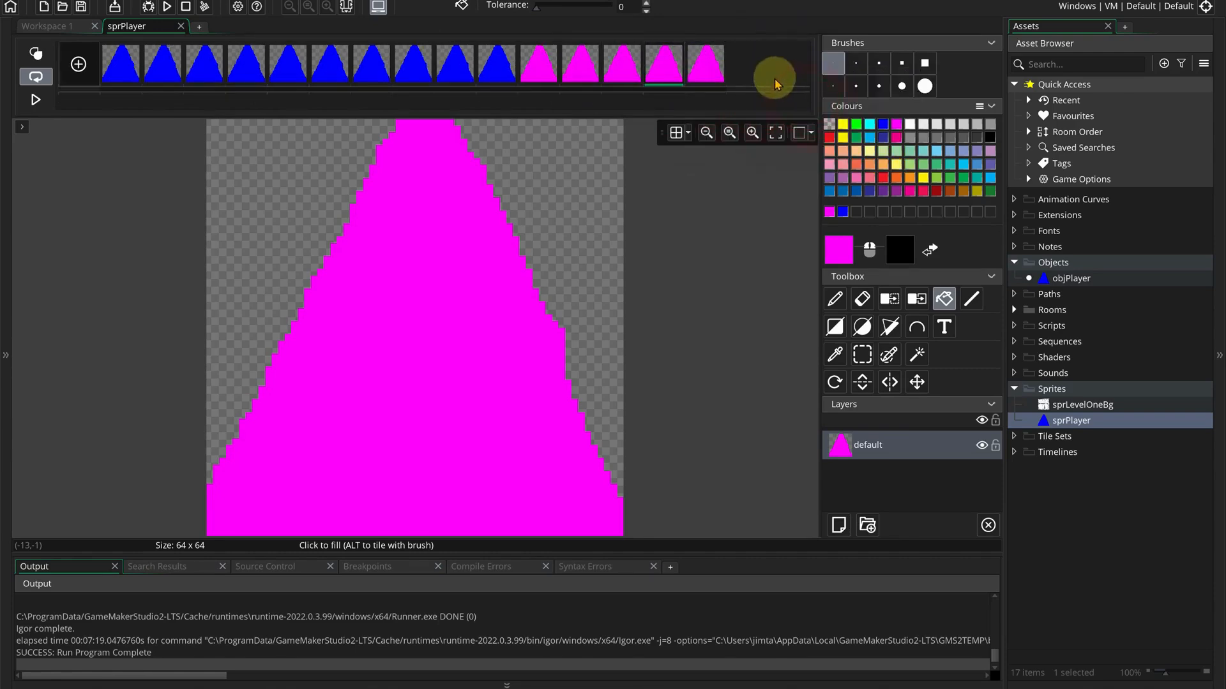
pyautogui.rightClick(706, 67)
pyautogui.click(760, 103)
# Continue duplicating magenta frames until sprPlayer has 20 frames, then close the image editor.
pyautogui.rightClick(757, 79)
pyautogui.click(792, 110)
pyautogui.rightClick(786, 76)
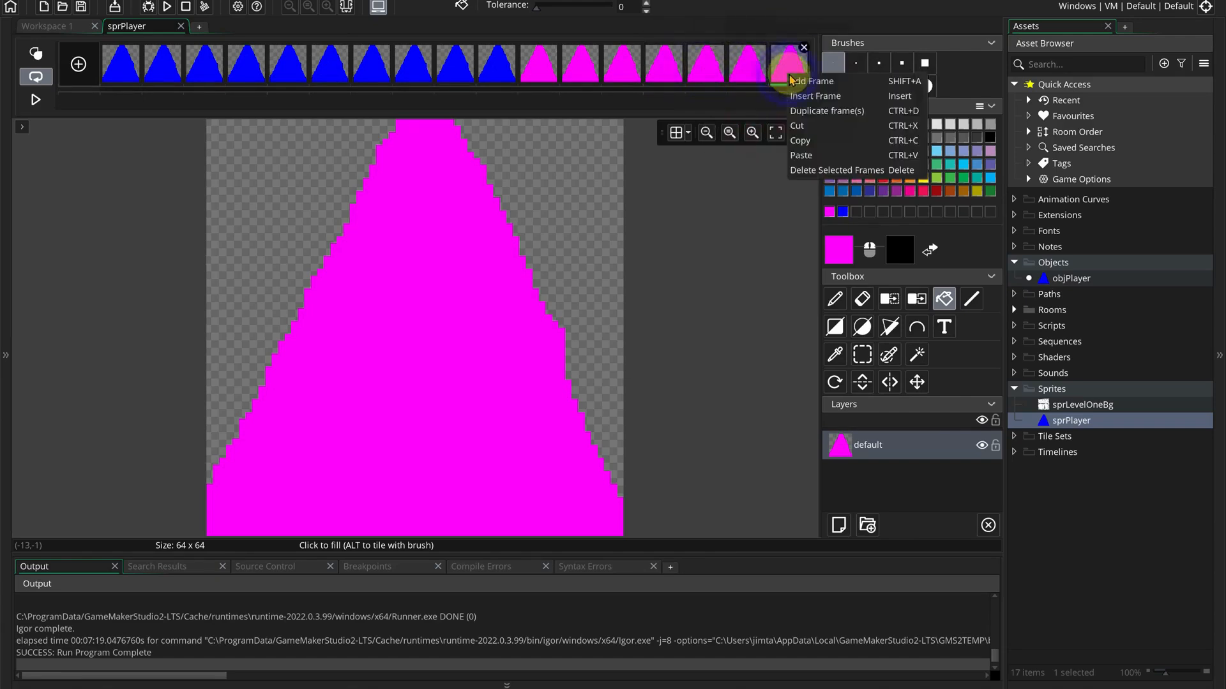
pyautogui.click(822, 111)
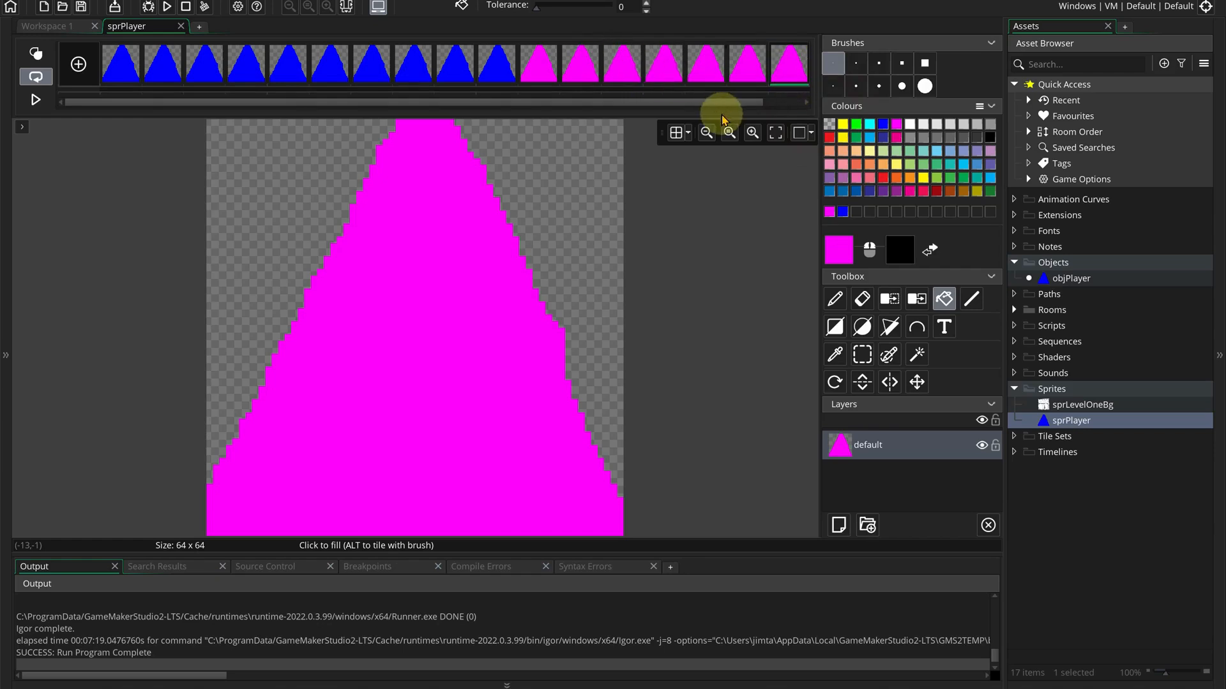
pyautogui.moveTo(730, 100); pyautogui.dragTo(805, 97)
pyautogui.rightClick(788, 64)
pyautogui.click(830, 104)
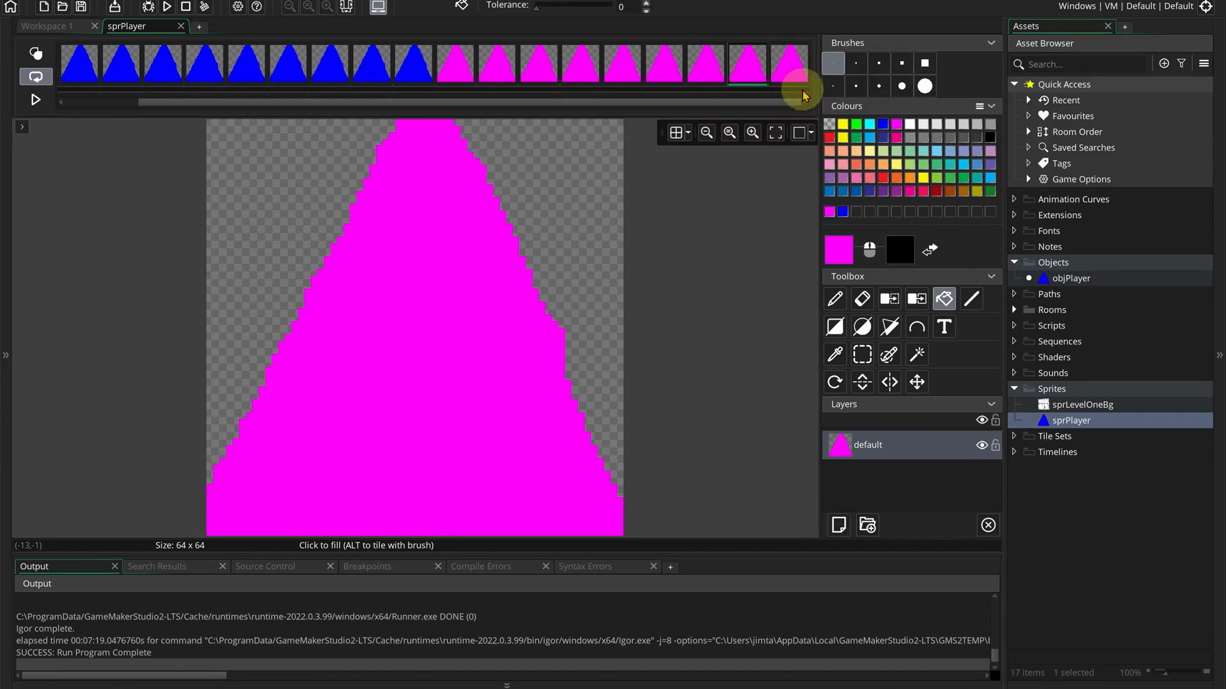
pyautogui.rightClick(789, 62)
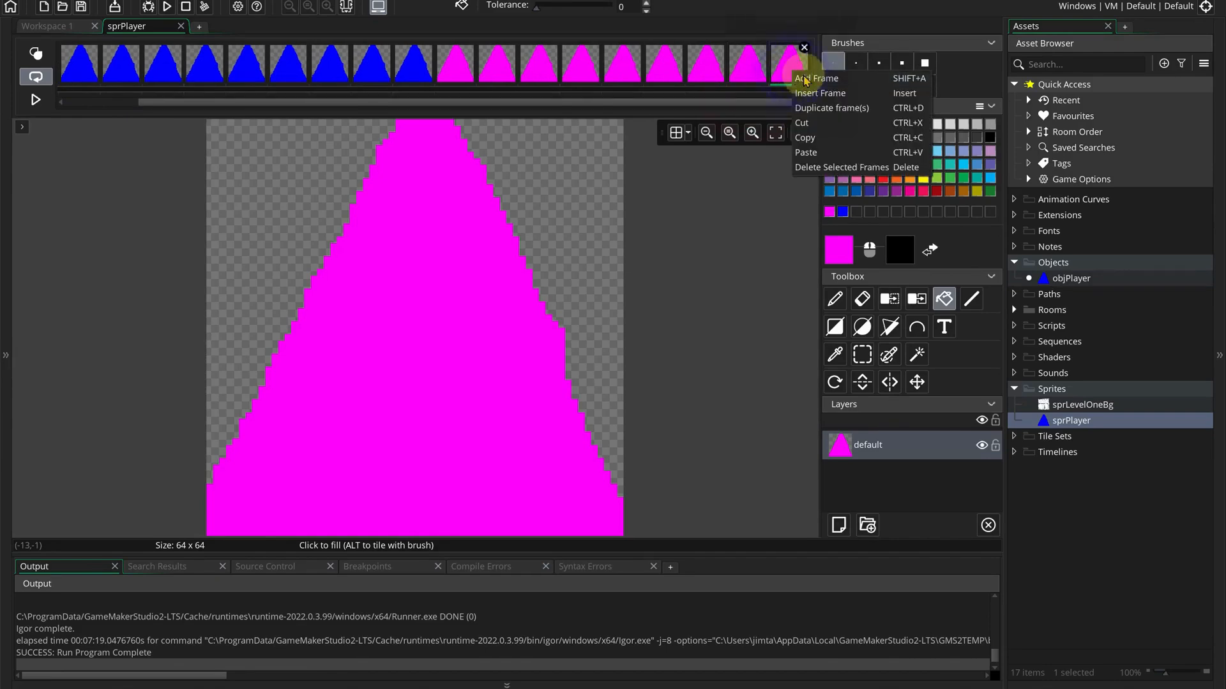
pyautogui.click(852, 110)
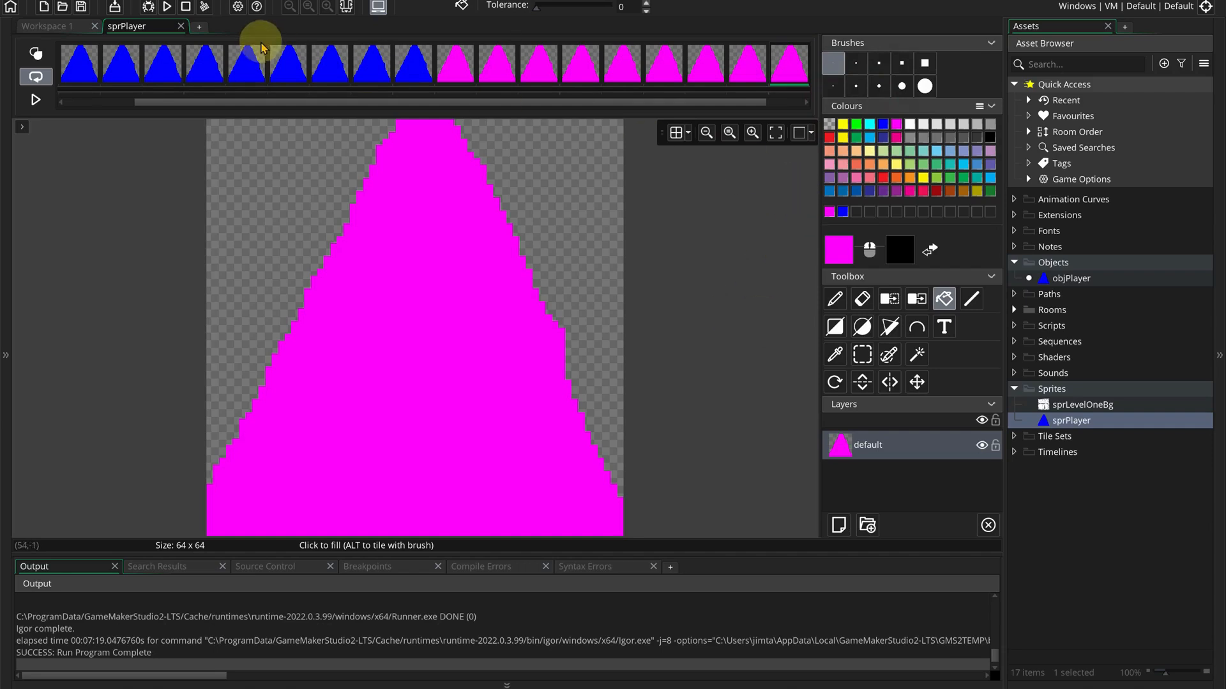
pyautogui.click(180, 26)
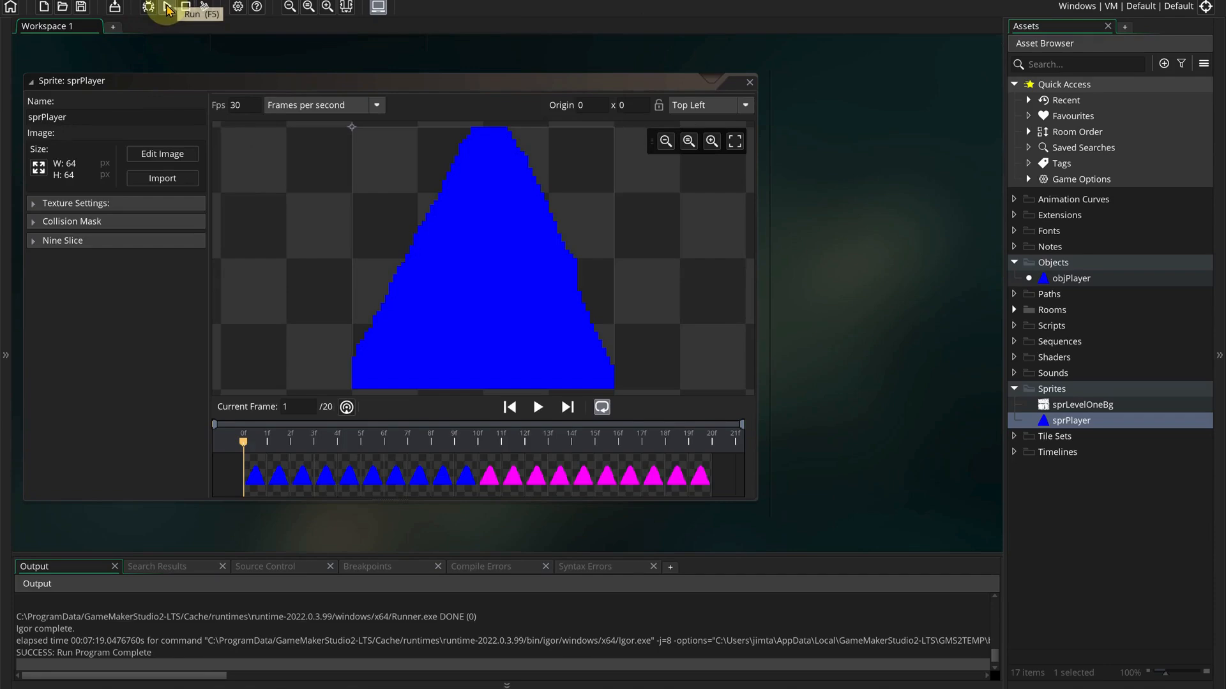
# Run the game and steer the triangle right, down, left and up twice around the room.
pyautogui.click(167, 7)
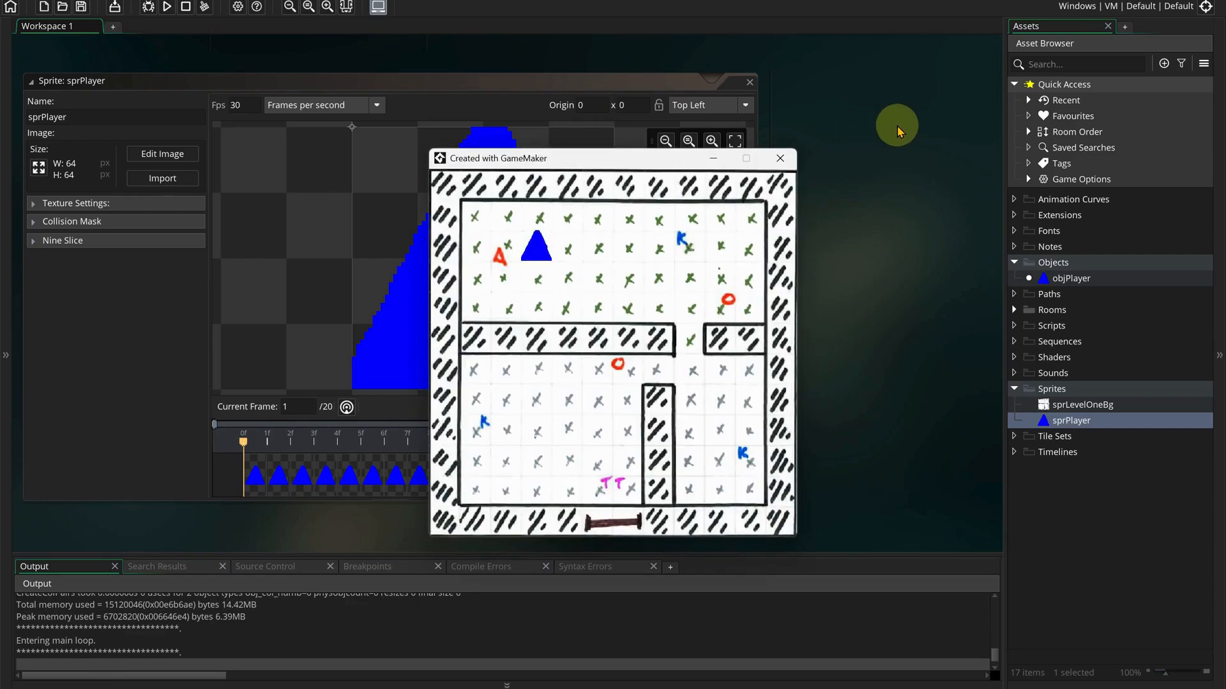
pyautogui.press('Right')
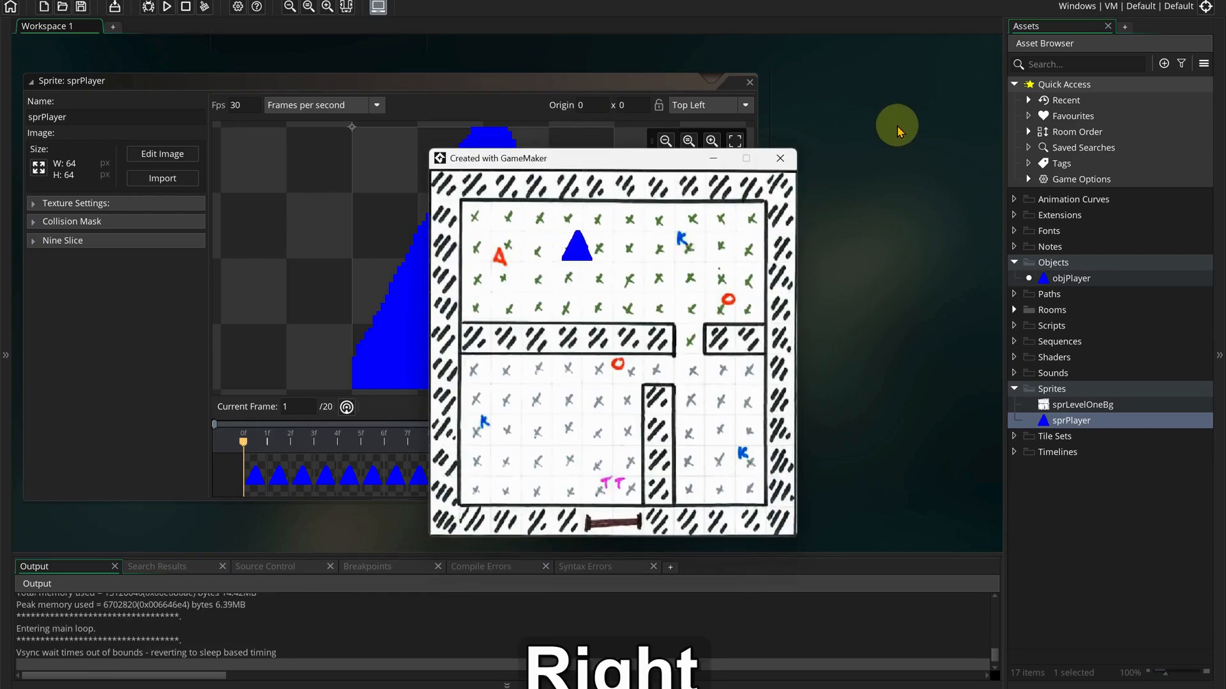
pyautogui.press('Down')
pyautogui.press('Left')
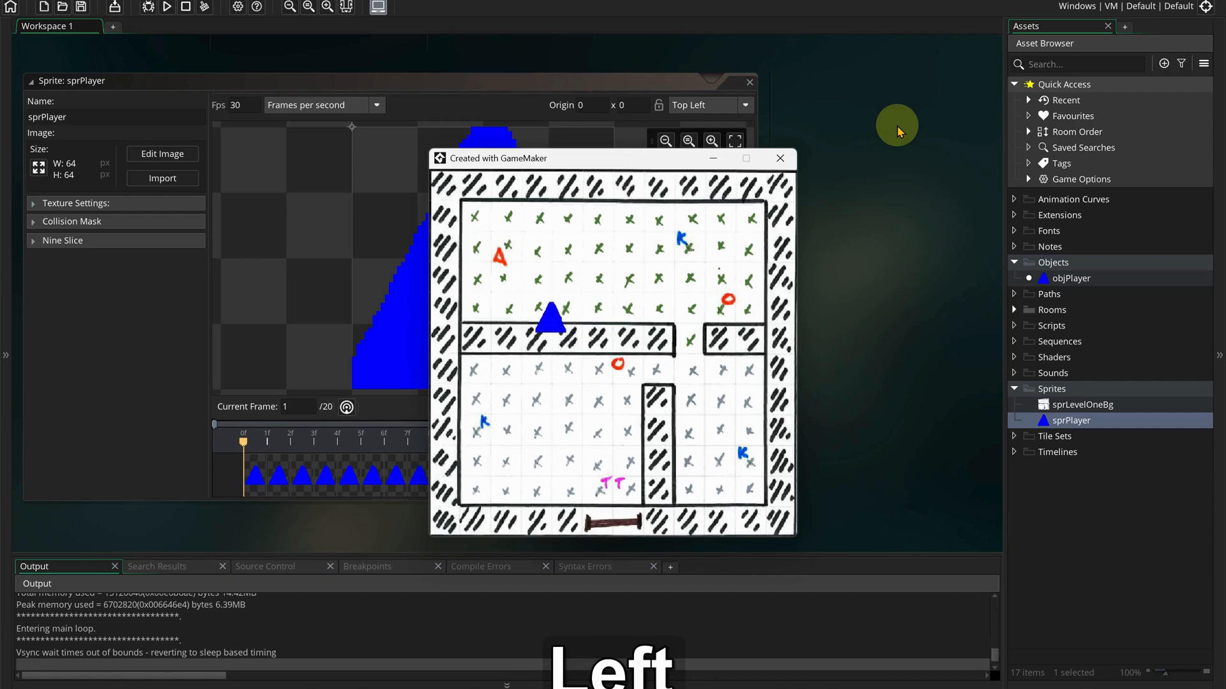
pyautogui.press('Up')
pyautogui.press('Right')
pyautogui.press('Down')
pyautogui.press('Left')
# Move the triangle up to the top row, then right and down through the wall gap.
pyautogui.press('Up')
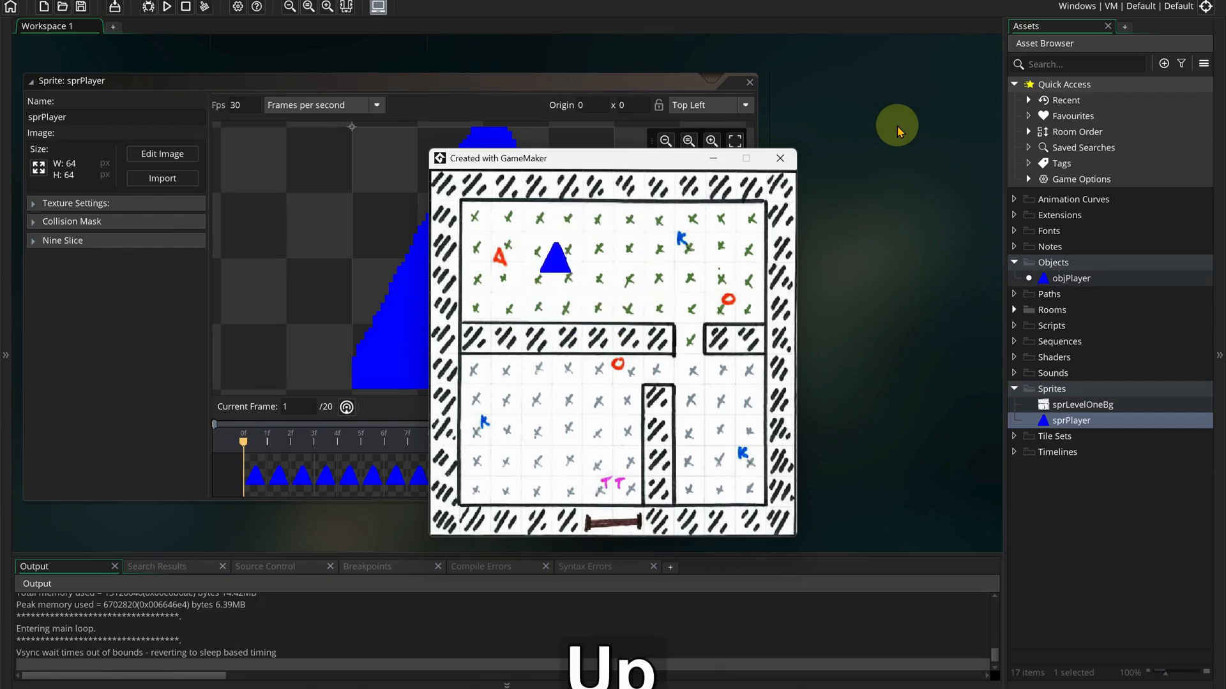
pyautogui.press('Right')
pyautogui.press('Down')
pyautogui.press('Right')
pyautogui.press('Down')
pyautogui.press('Left')
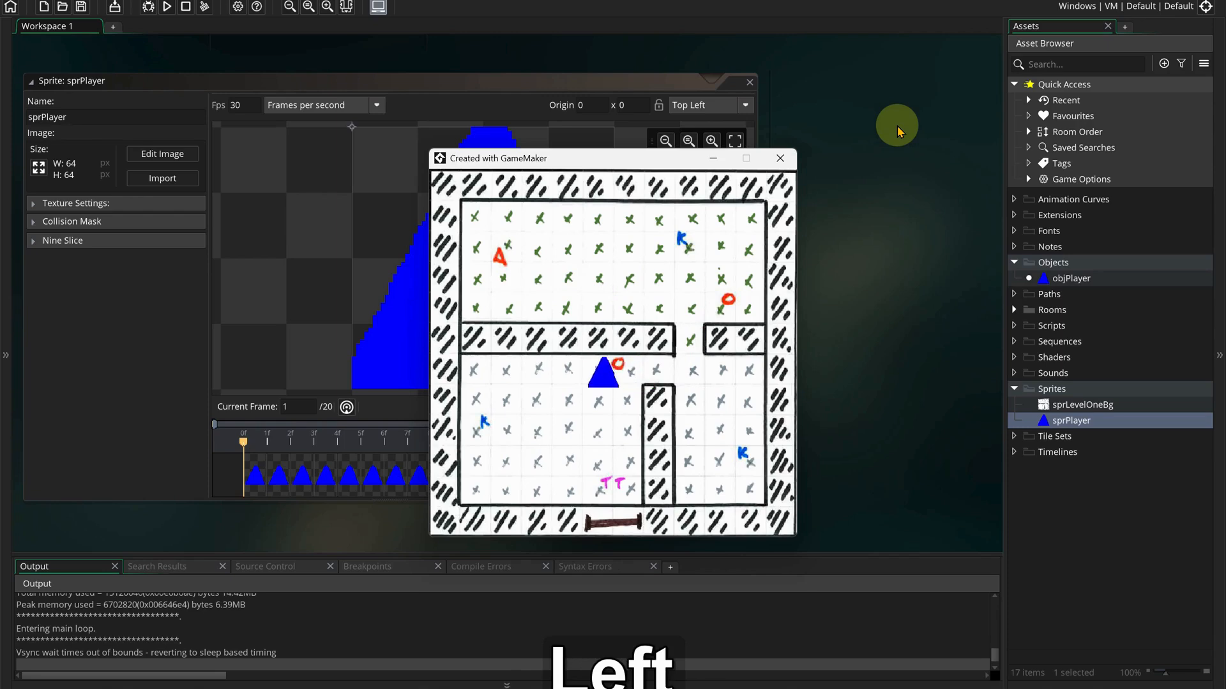
pyautogui.press('Down')
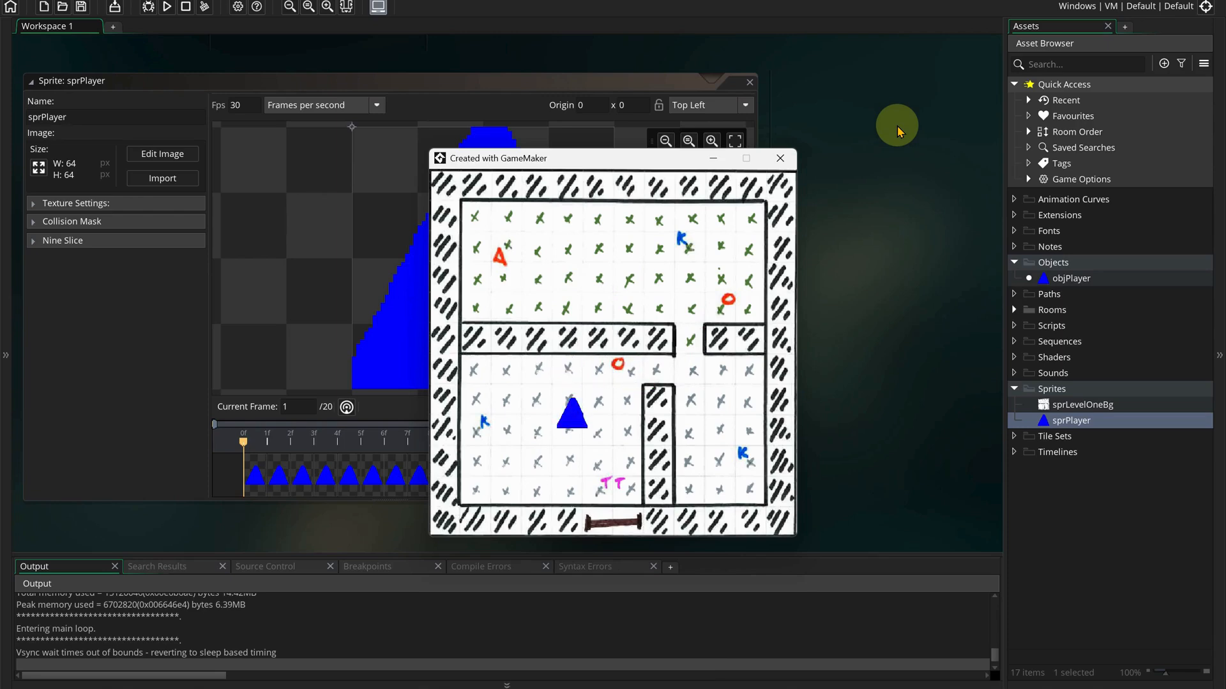